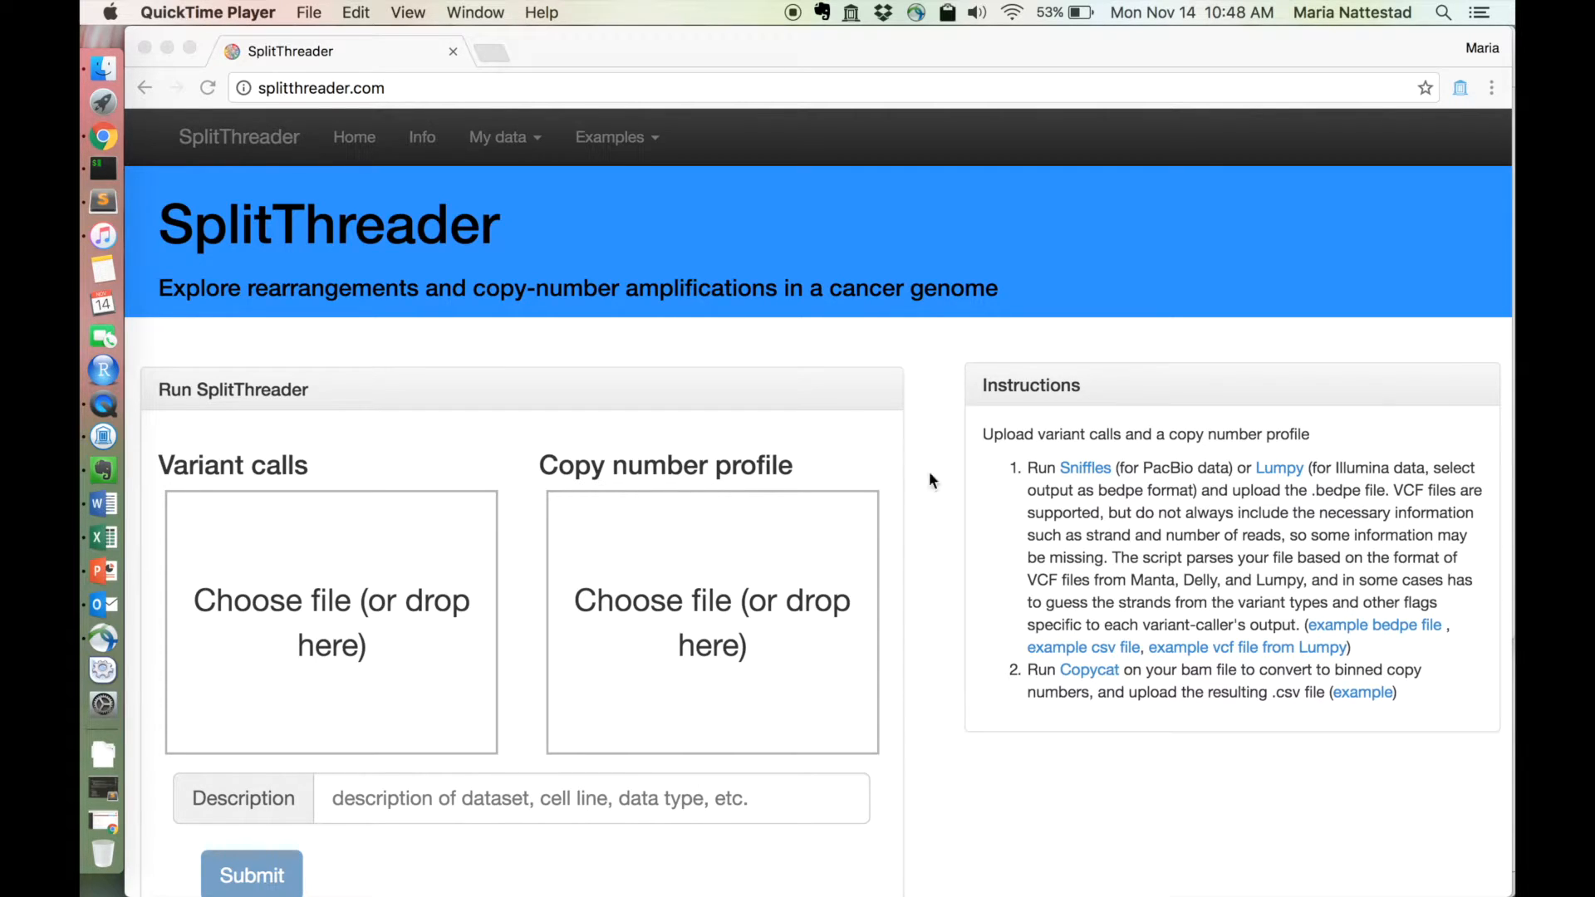
# Open the Copycat repository linked in the instructions, review its README usage notes, and return to the SplitThreader page, closing the repository.
pyautogui.click(1089, 672)
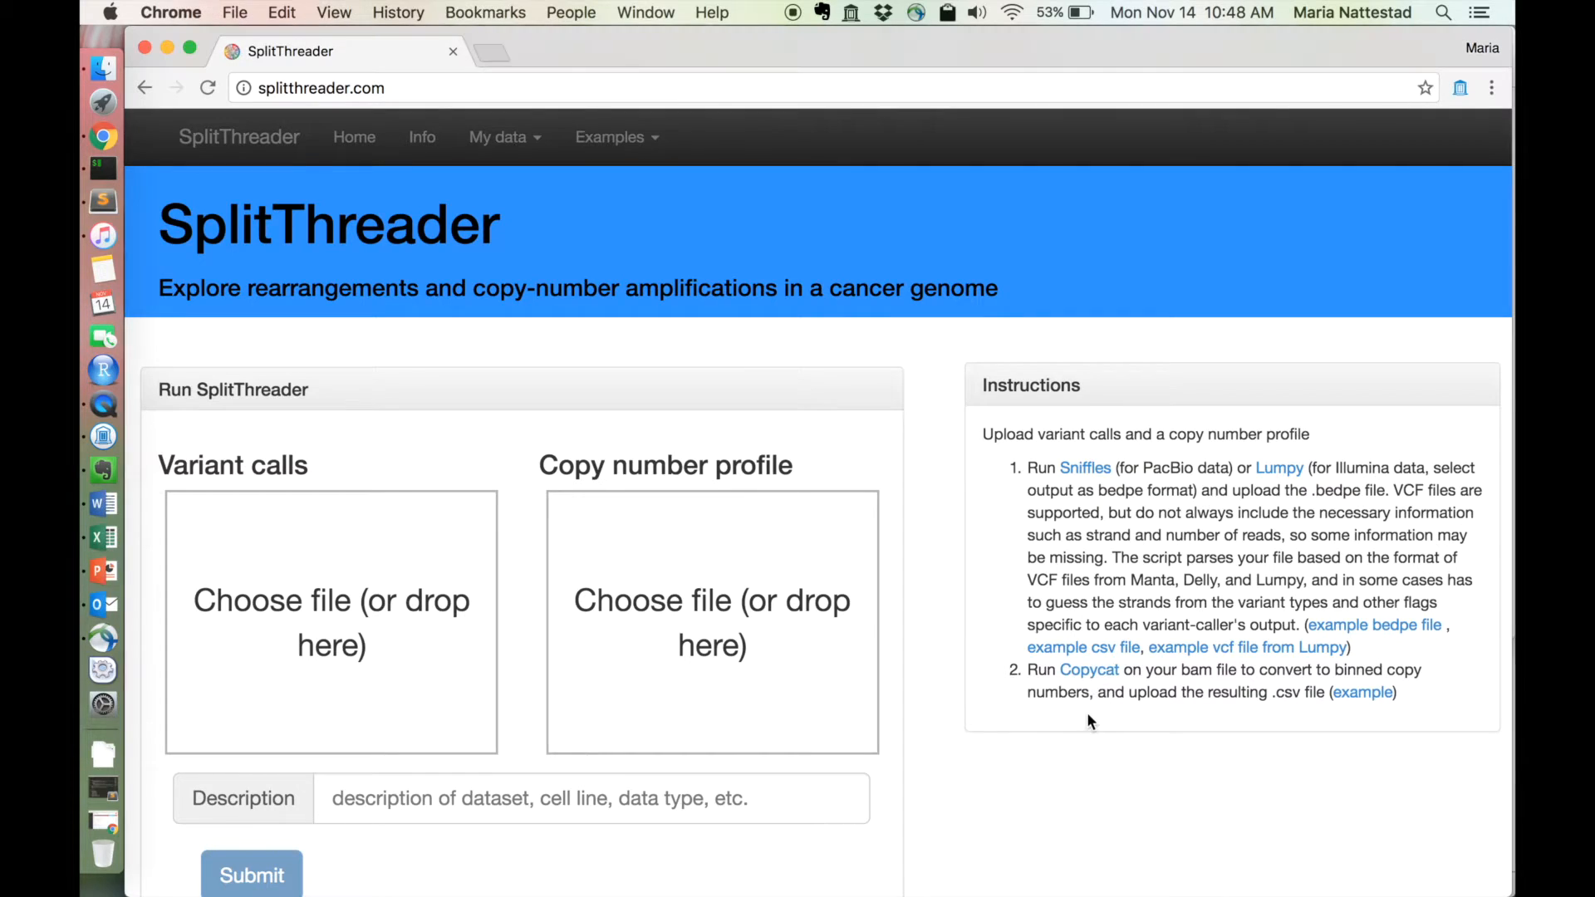
pyautogui.click(1088, 673)
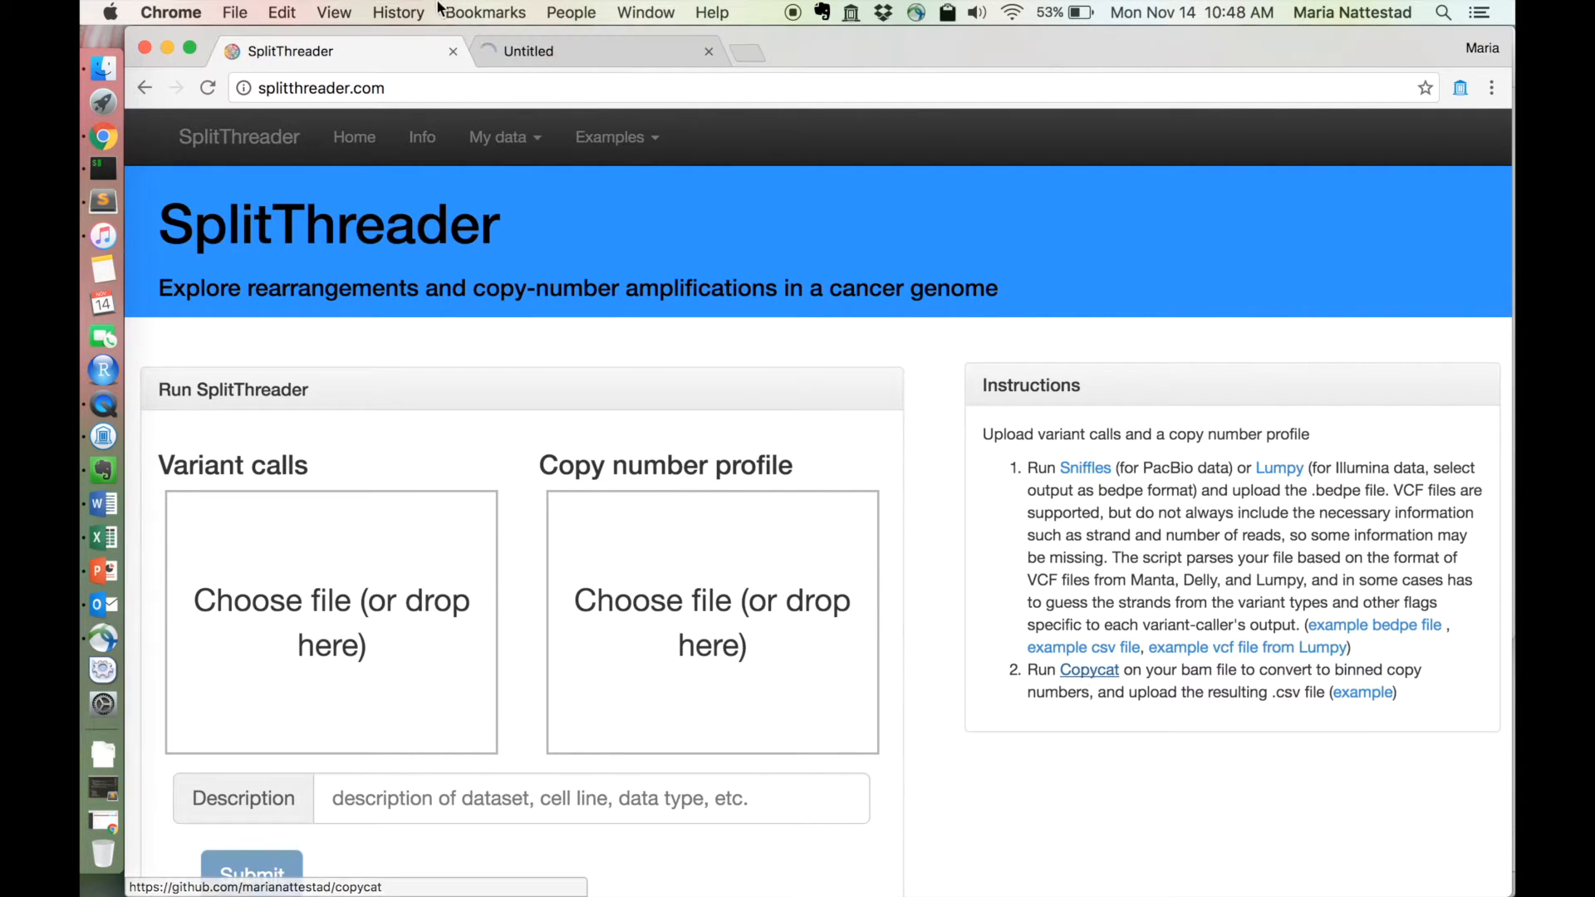
pyautogui.click(594, 51)
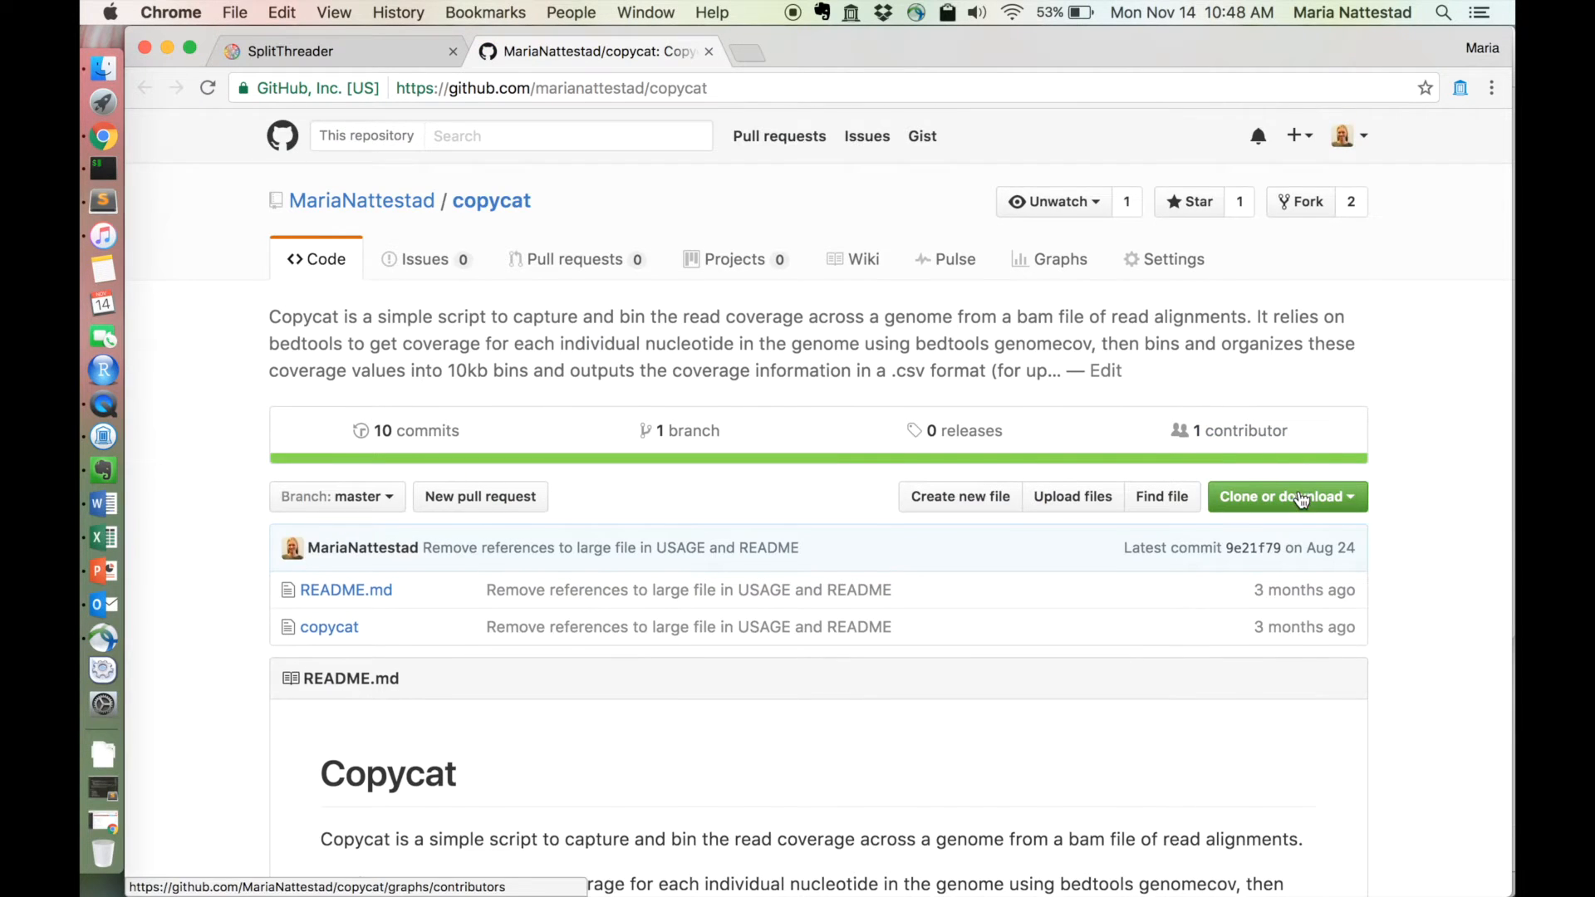
pyautogui.scroll(-3, 1163, 495)
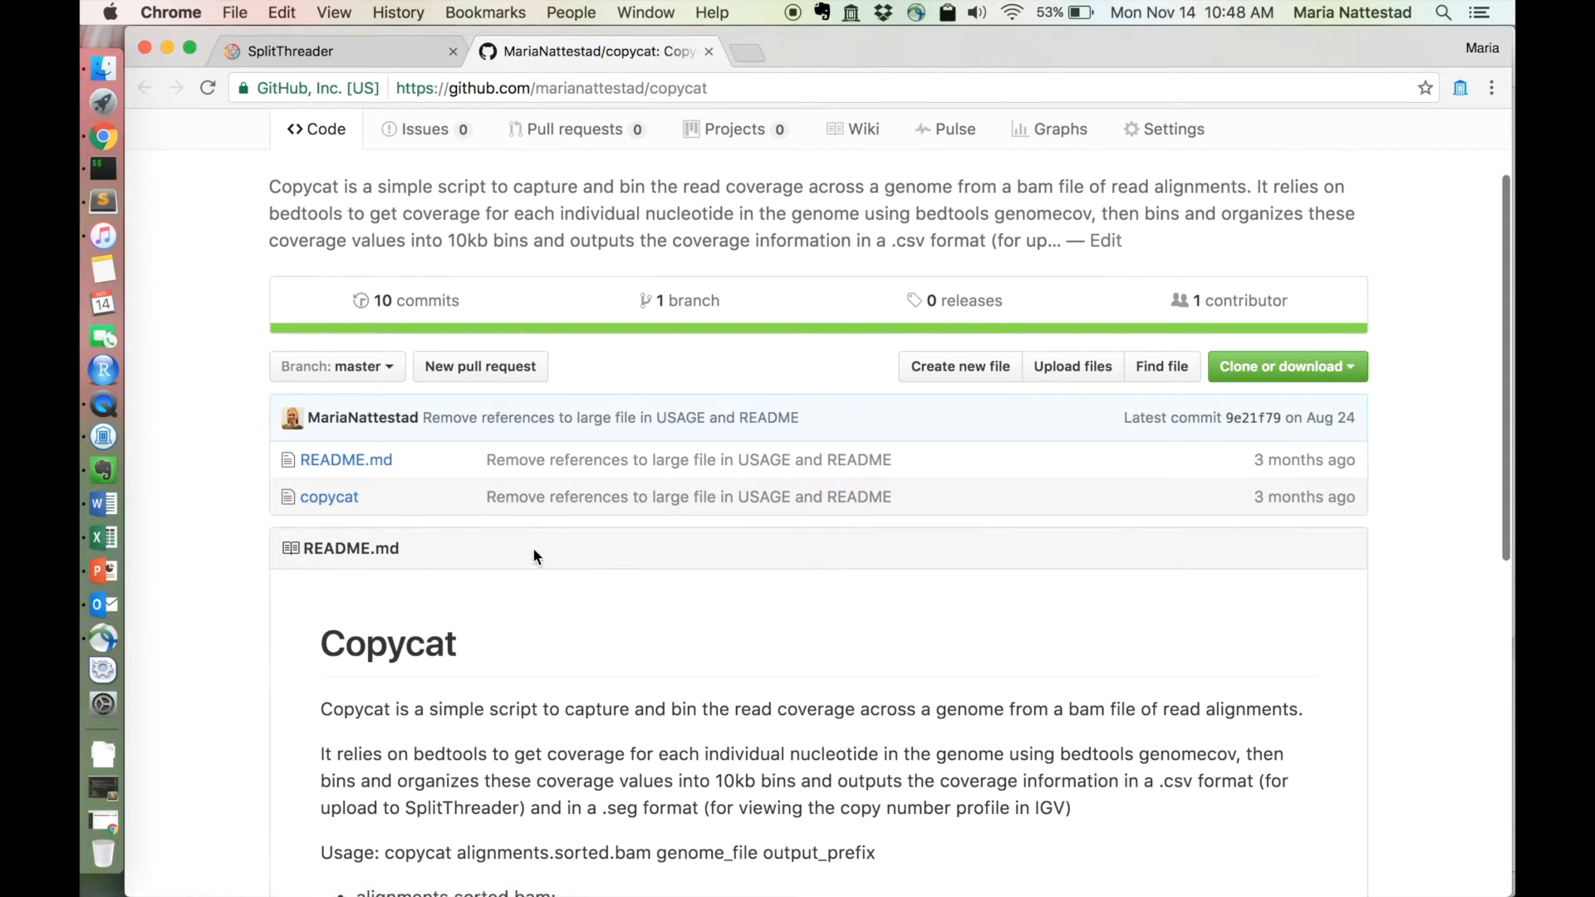
pyautogui.scroll(-10, 532, 547)
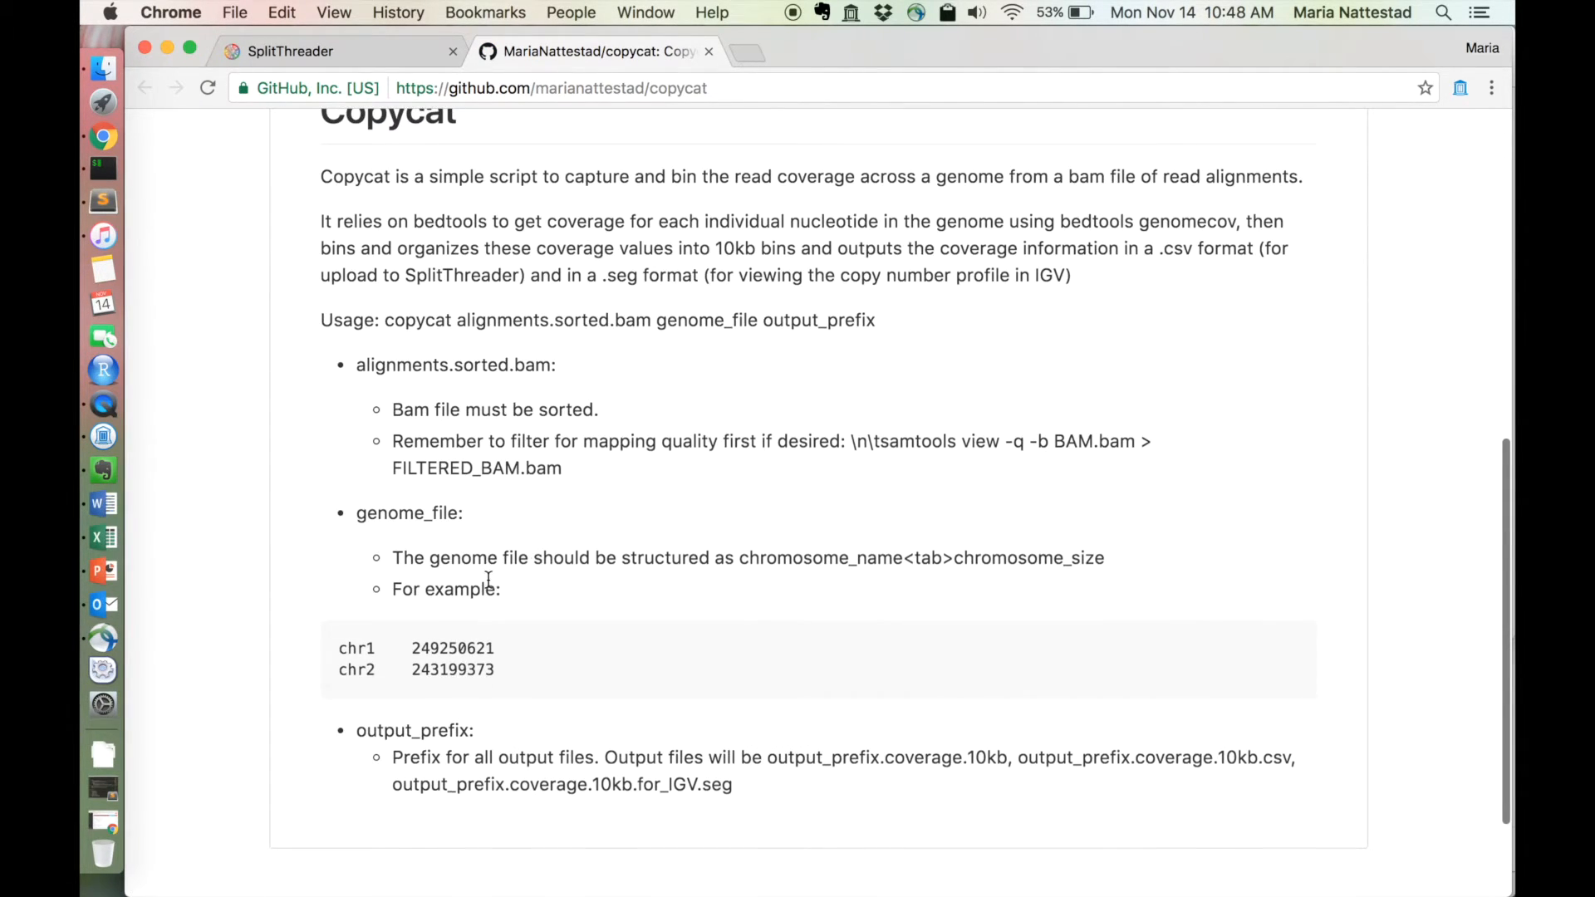
pyautogui.scroll(7, 587, 591)
pyautogui.click(342, 55)
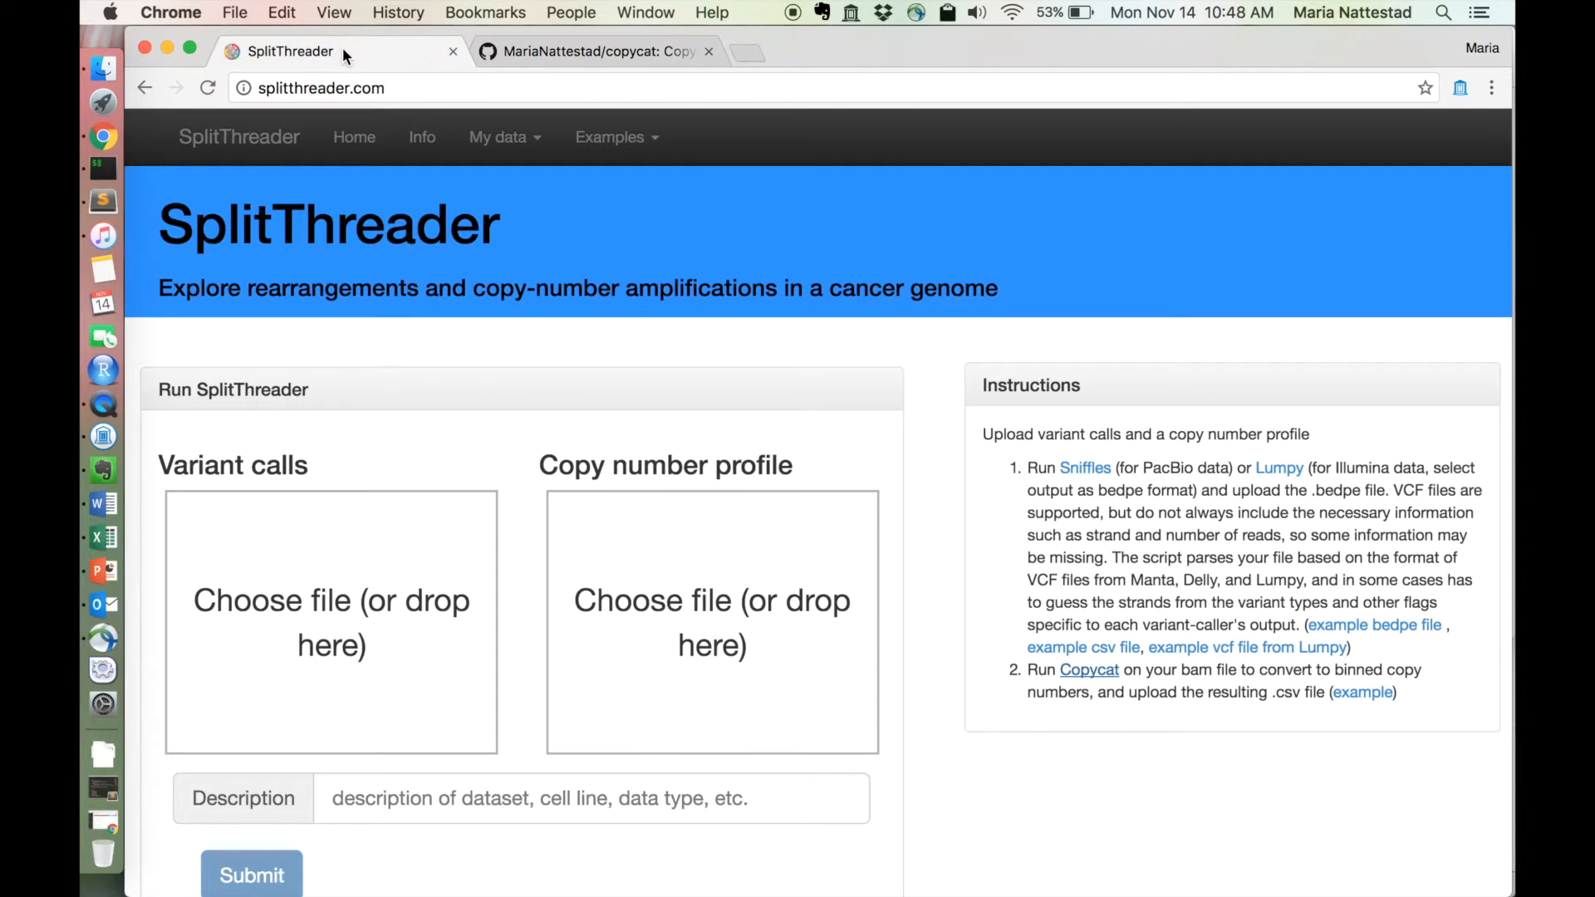
pyautogui.click(706, 53)
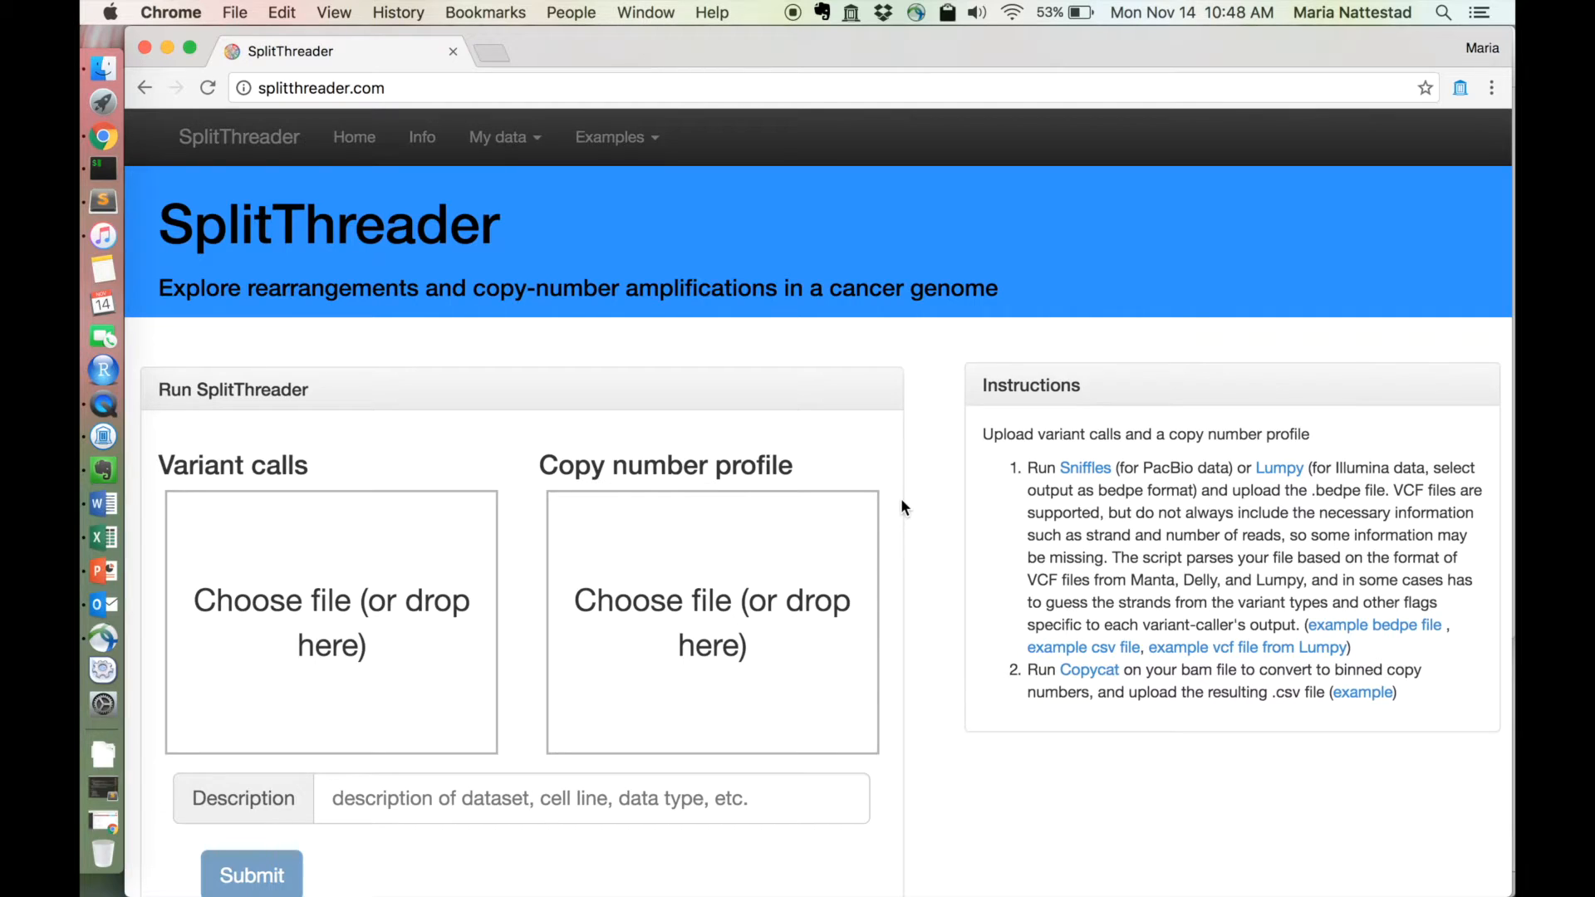
# Add the Sniffles .bedpe file from the demo folder as the variant calls.
pyautogui.click(346, 793)
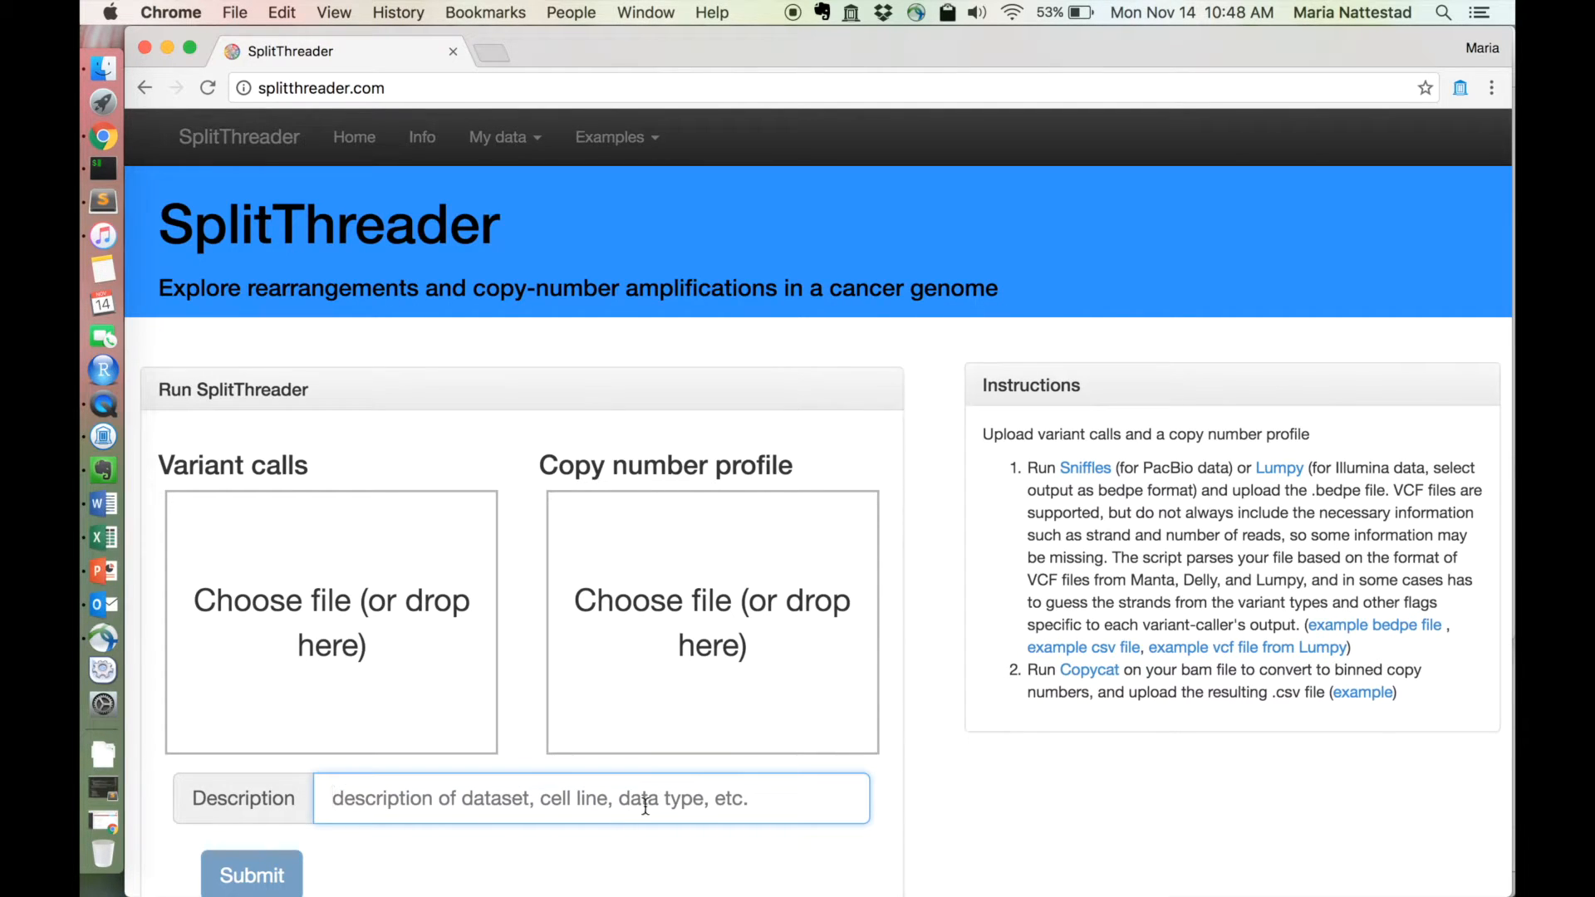
pyautogui.click(341, 598)
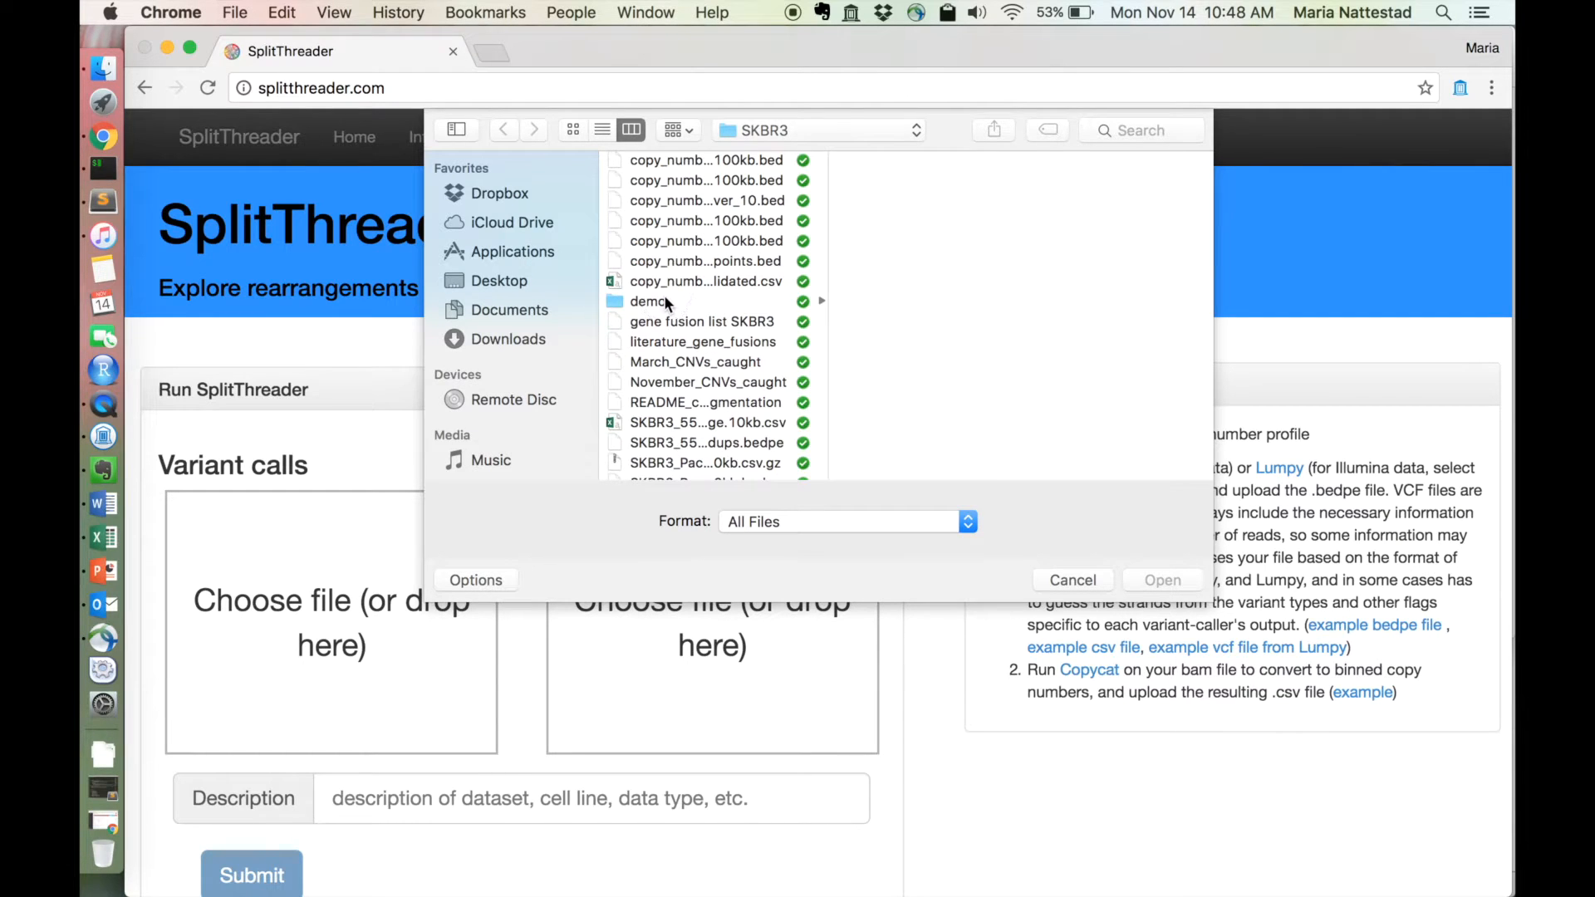
pyautogui.click(667, 302)
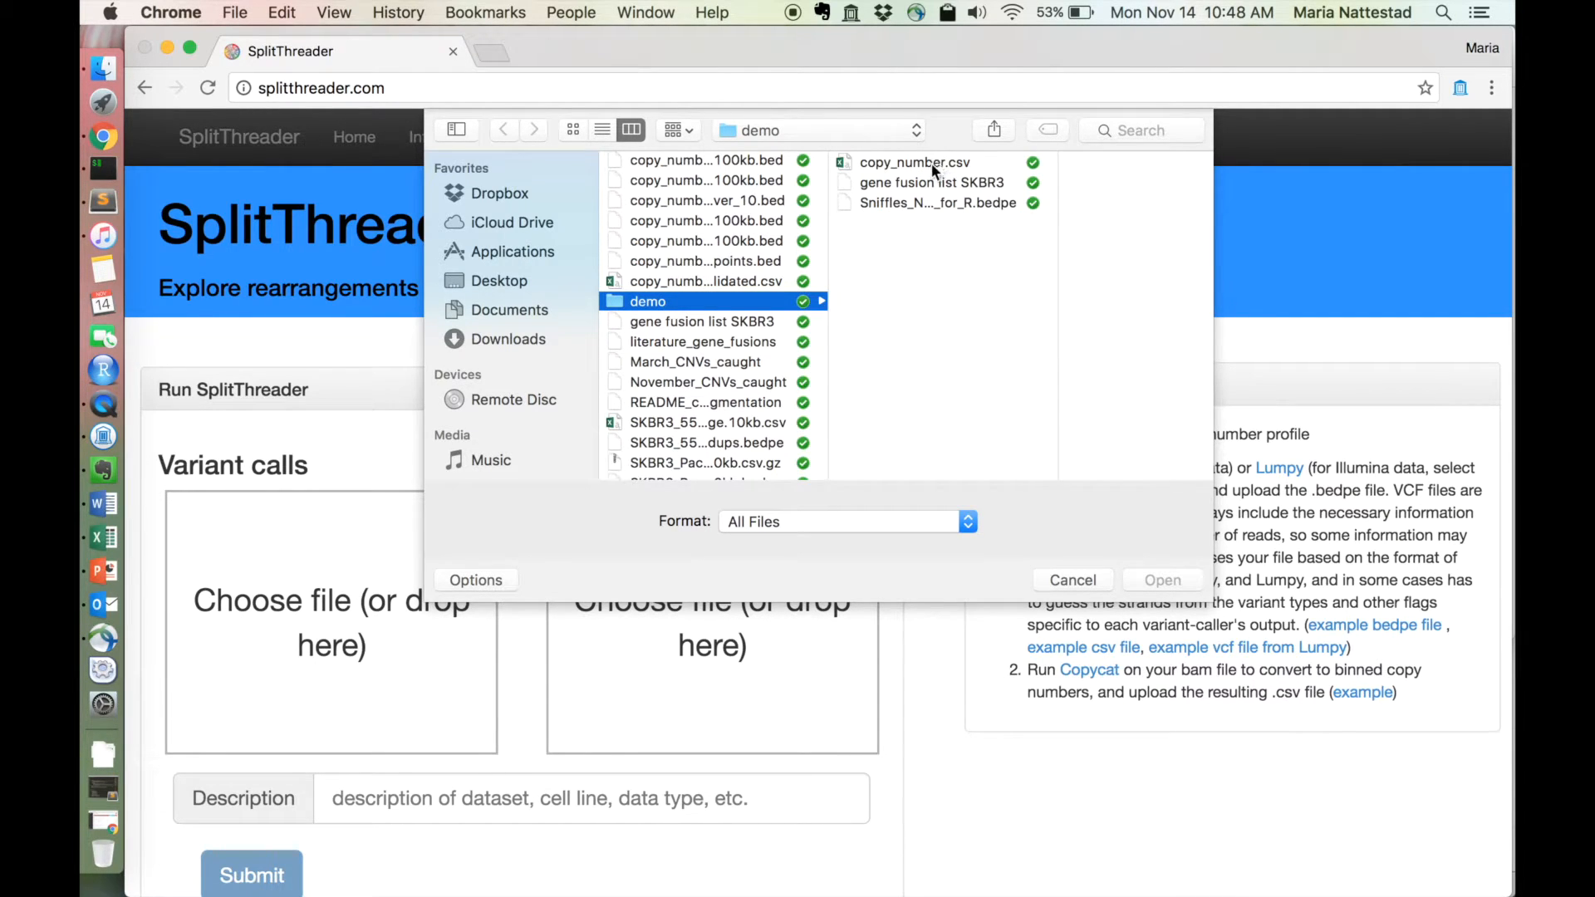
pyautogui.click(931, 202)
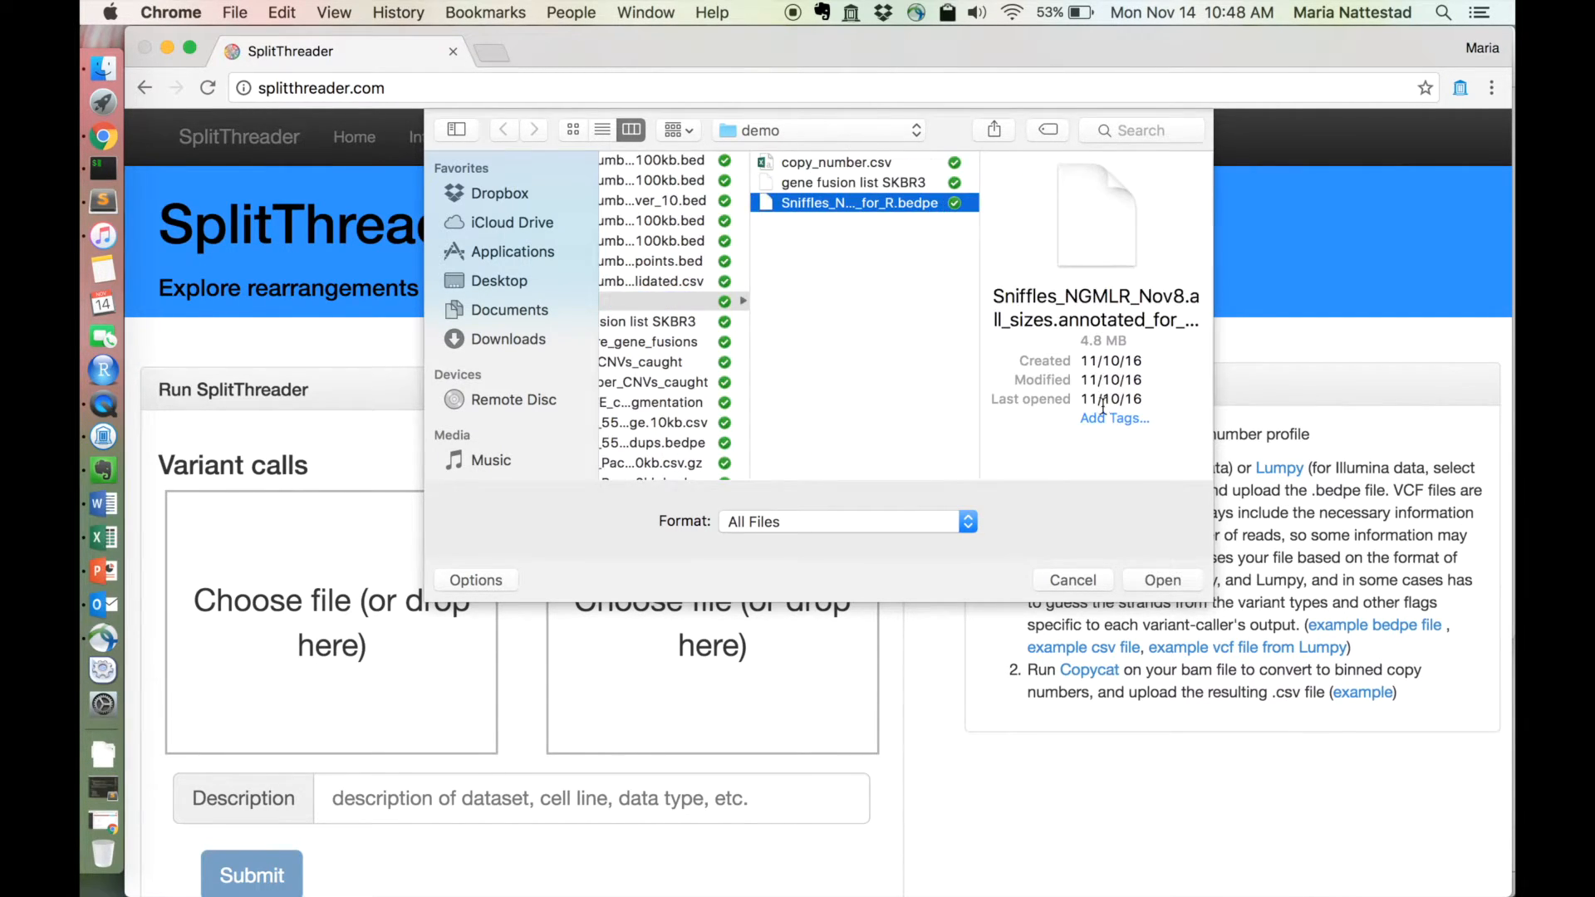
pyautogui.click(1162, 581)
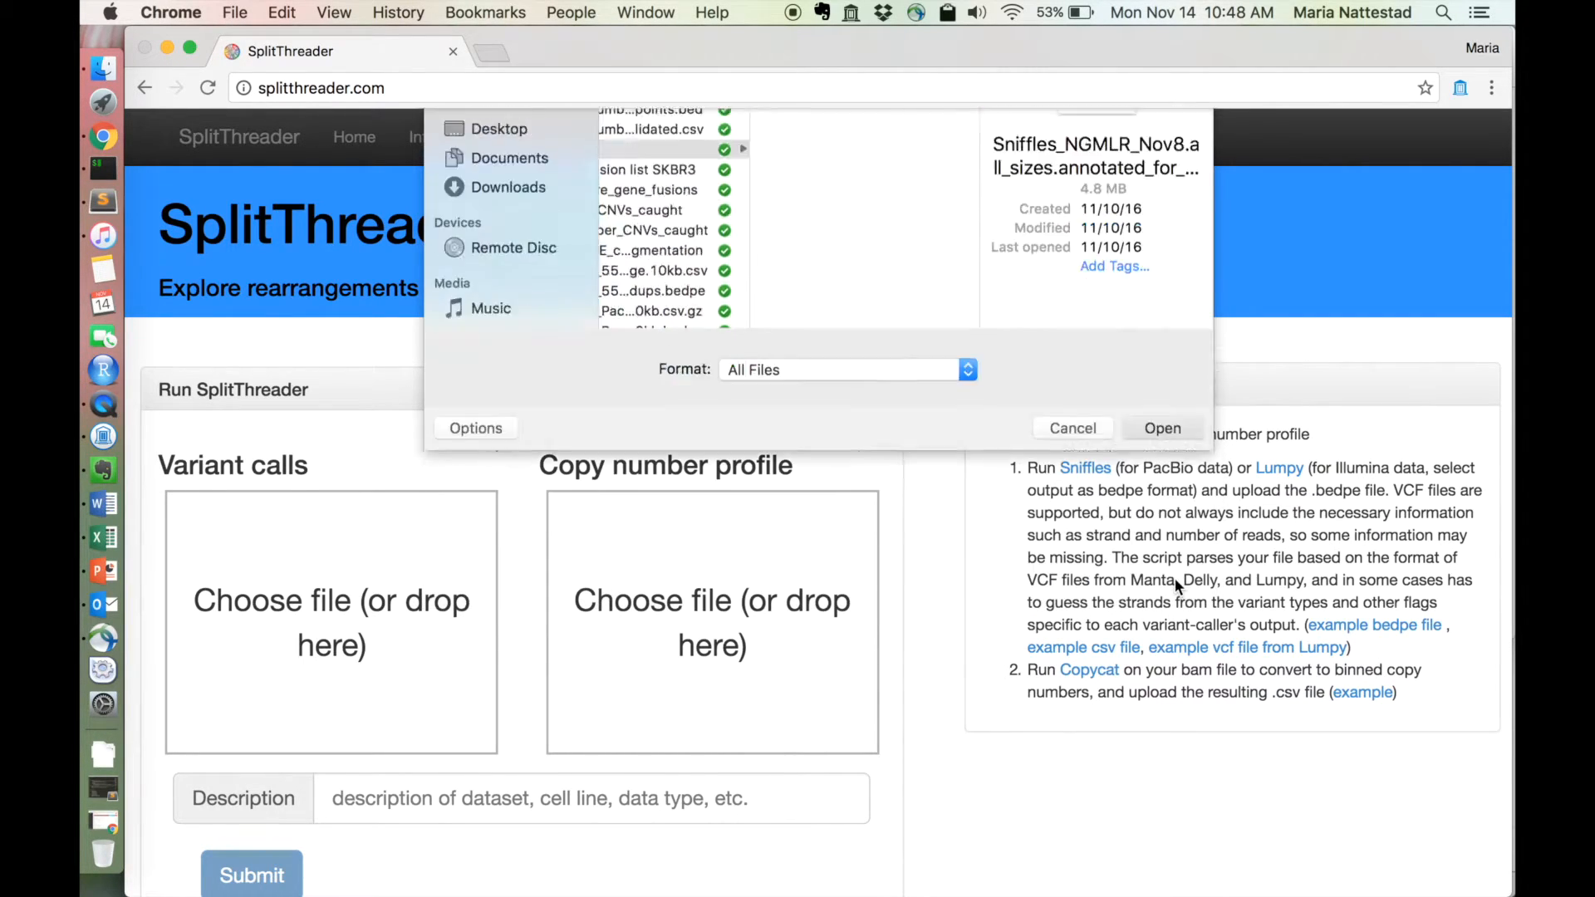
# Add copy_number.csv from the demo folder as the copy number profile.
pyautogui.click(719, 609)
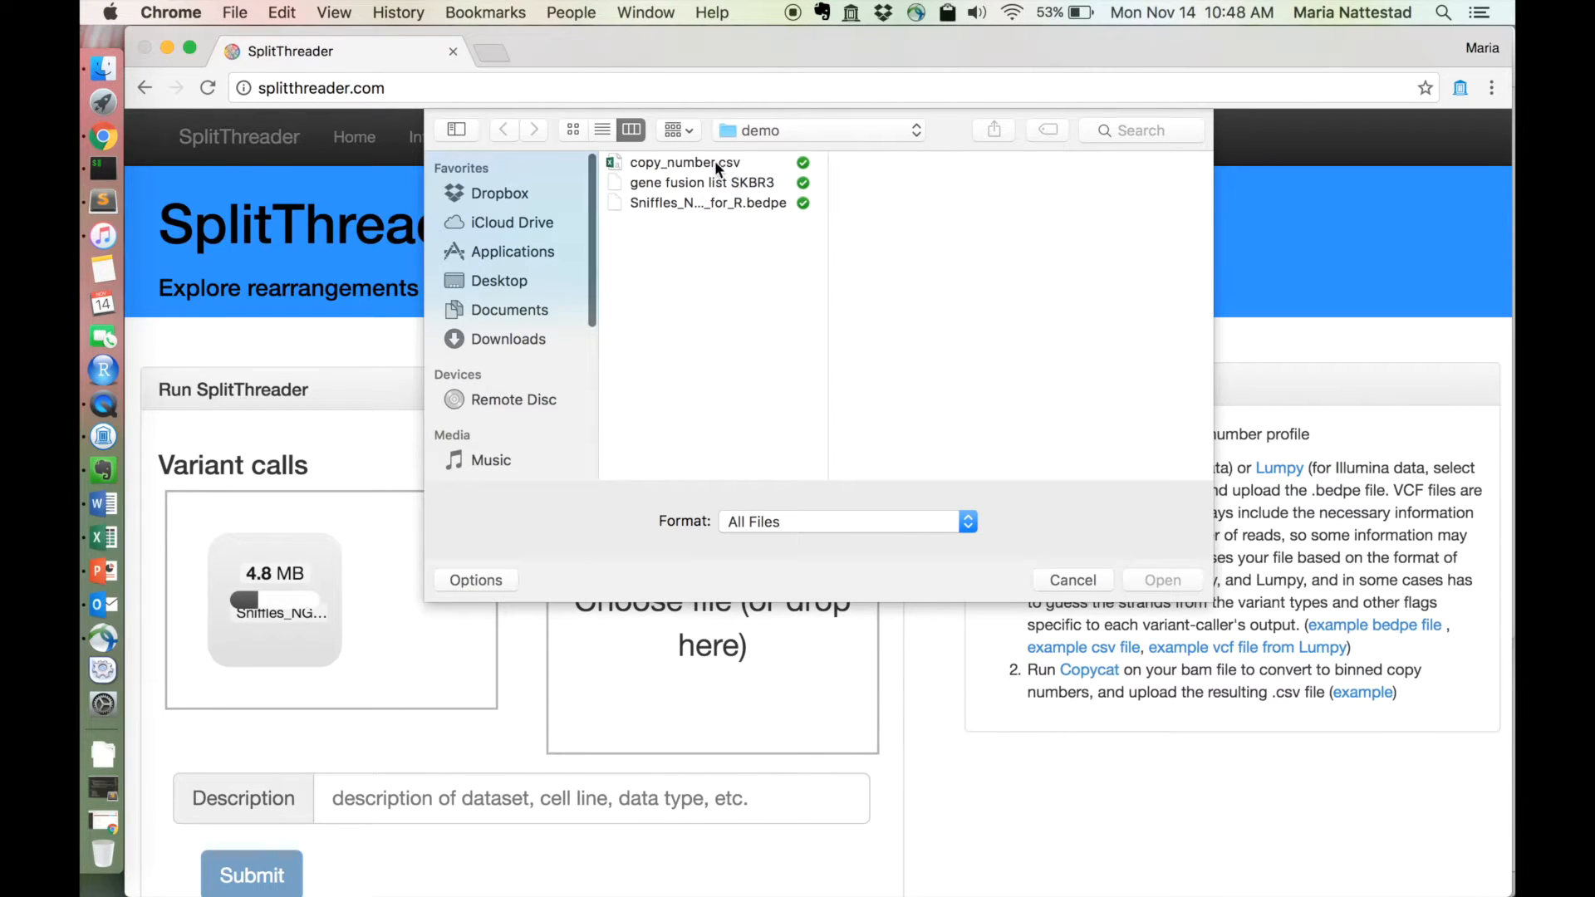
pyautogui.click(715, 161)
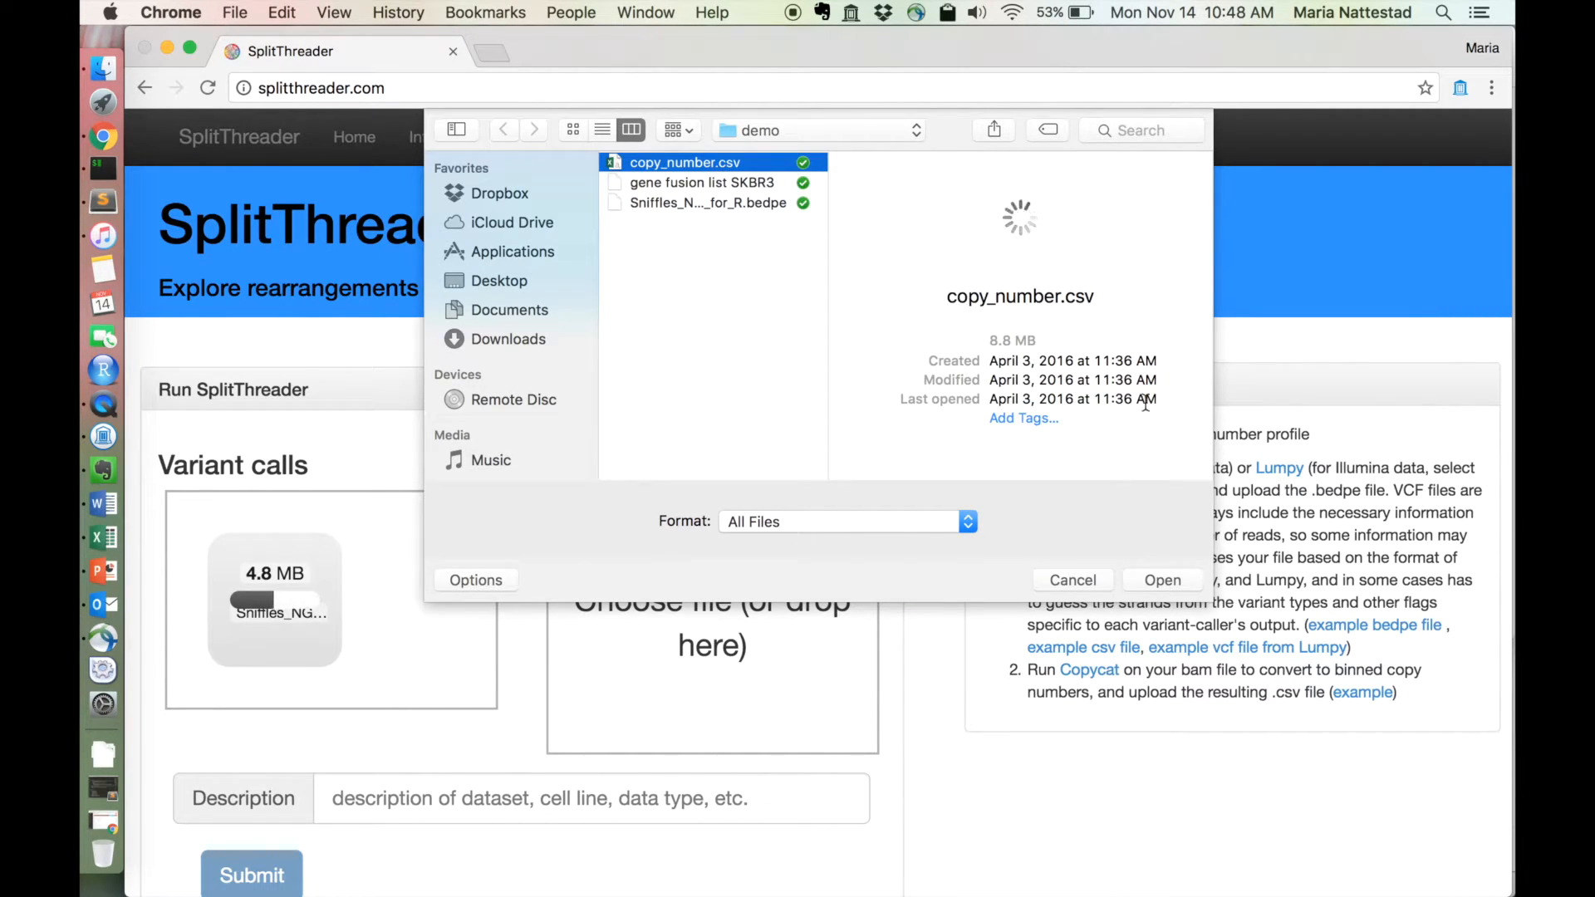
pyautogui.click(1159, 575)
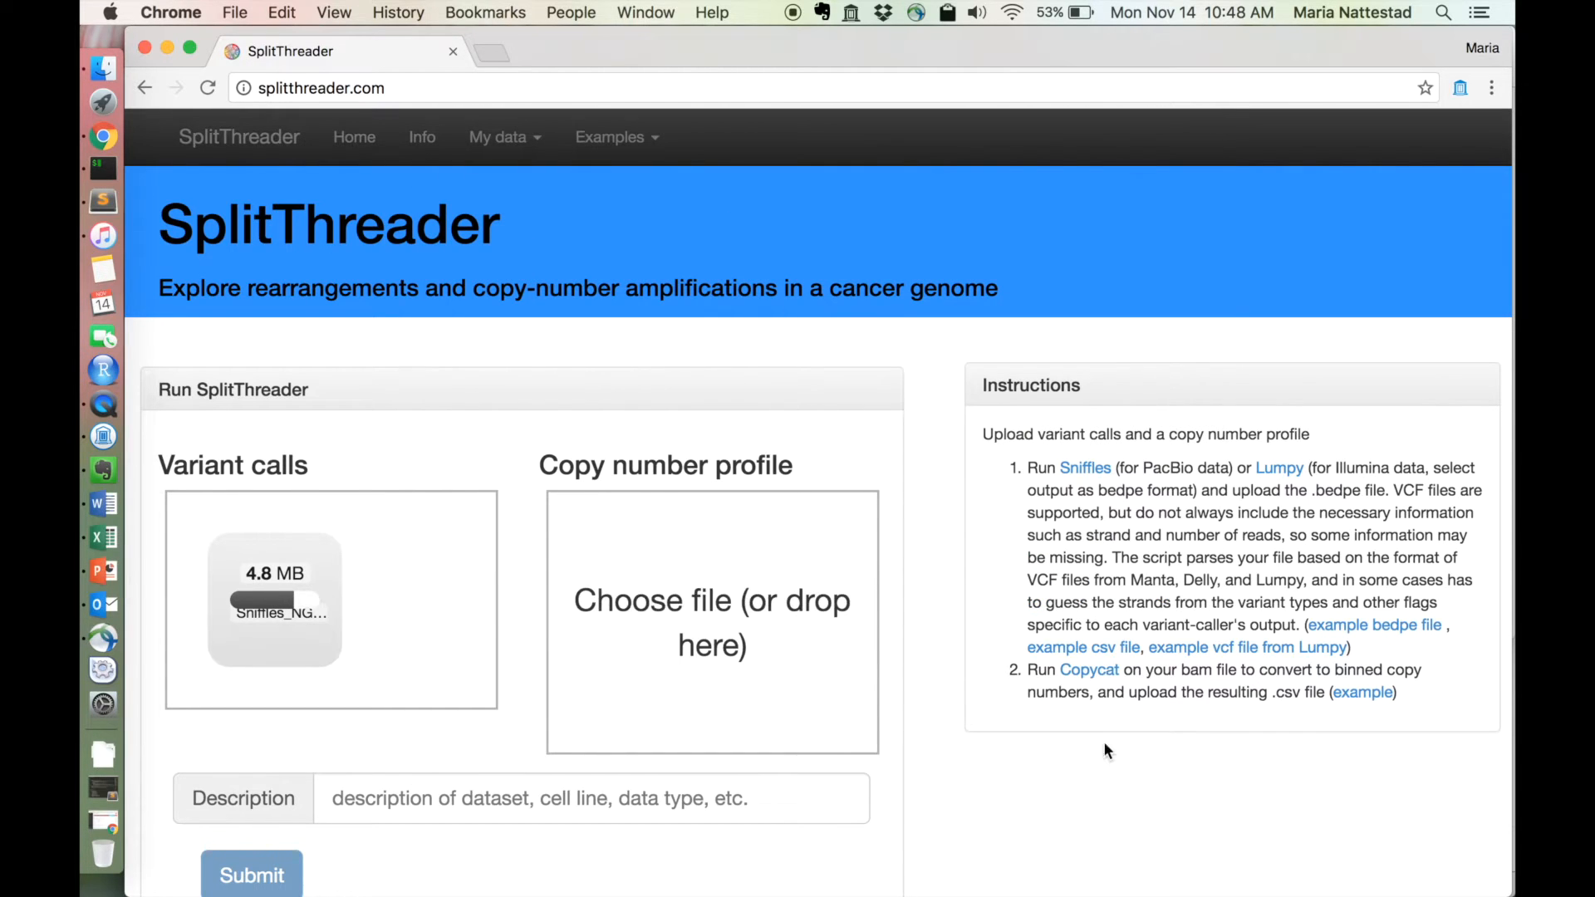
# Describe the dataset as "SKBR3 Breast cancer Sniffles call set", submit the uploaded files and continue to the analysis.
pyautogui.click(535, 750)
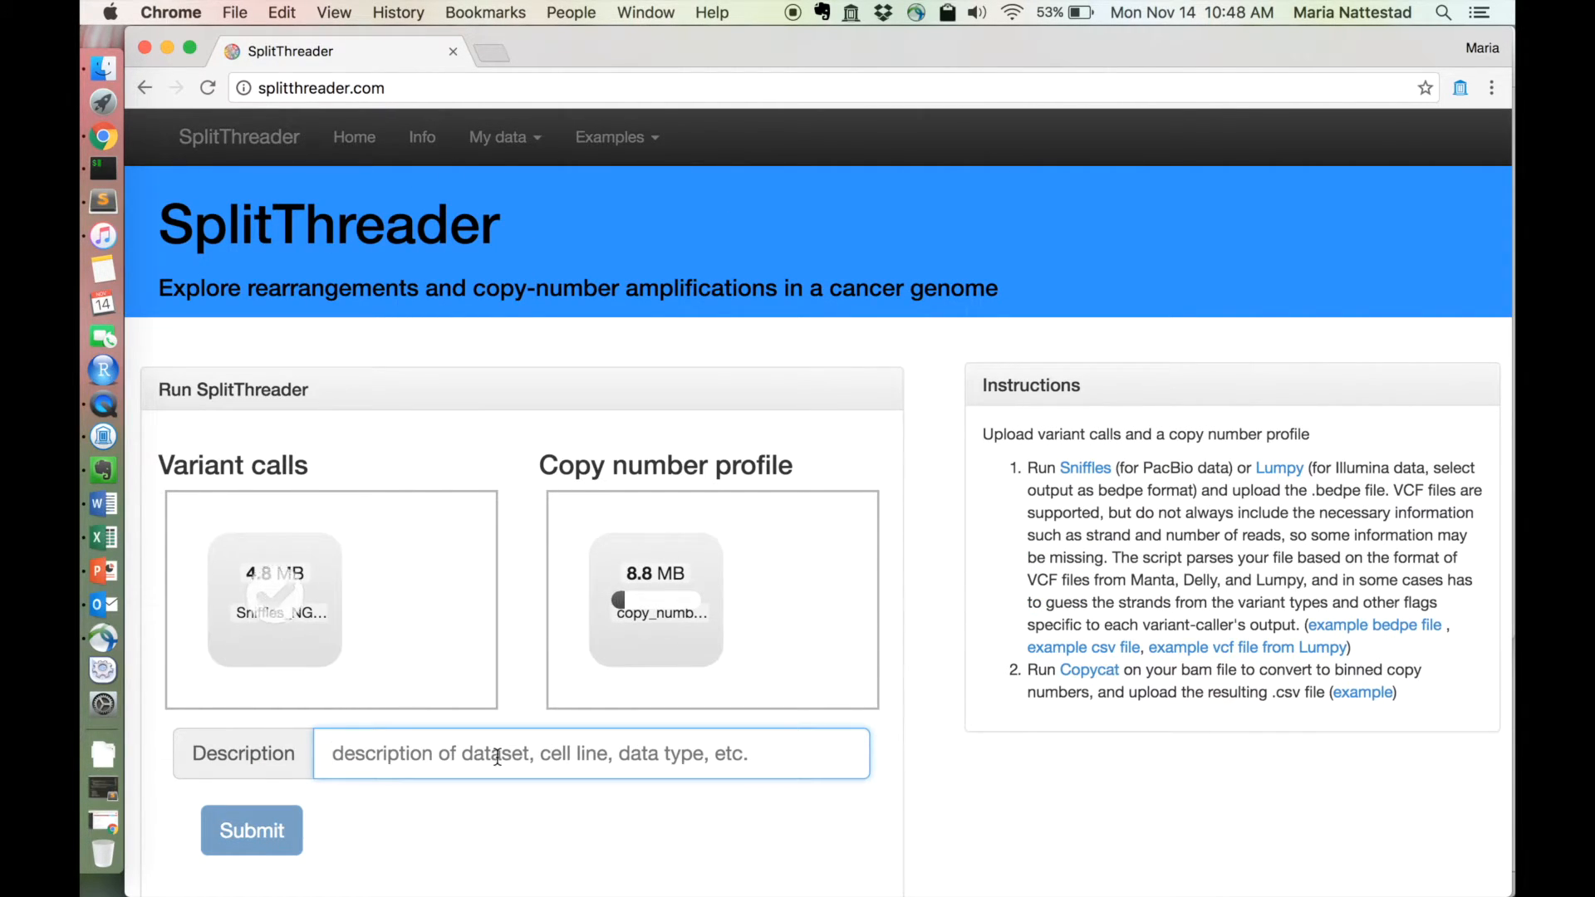
pyautogui.write('S')
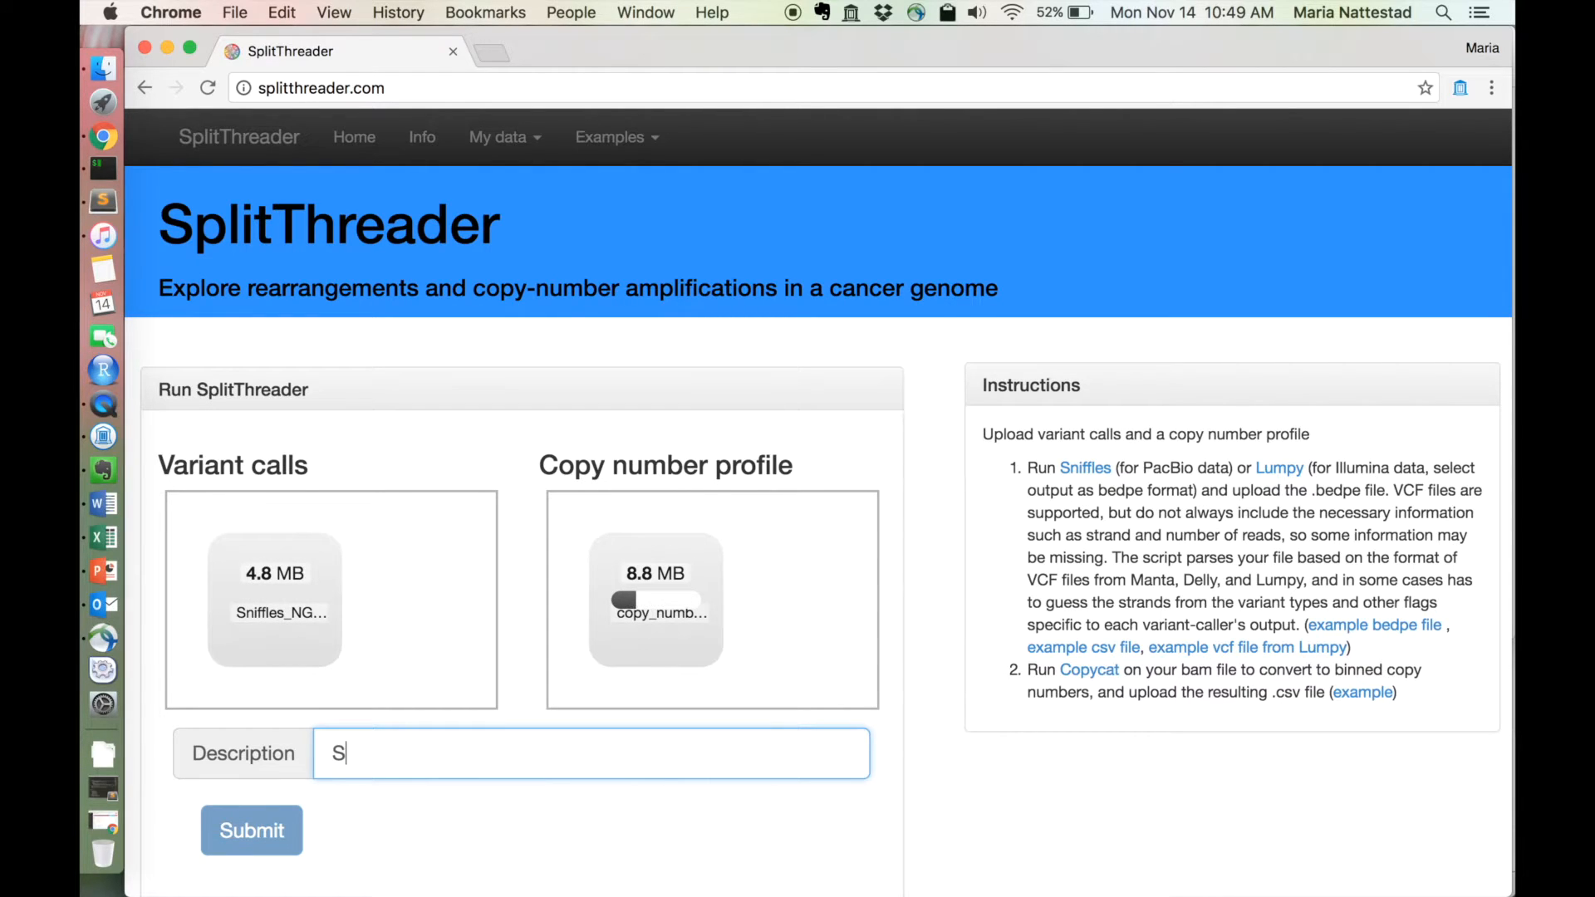
pyautogui.write('KBR3')
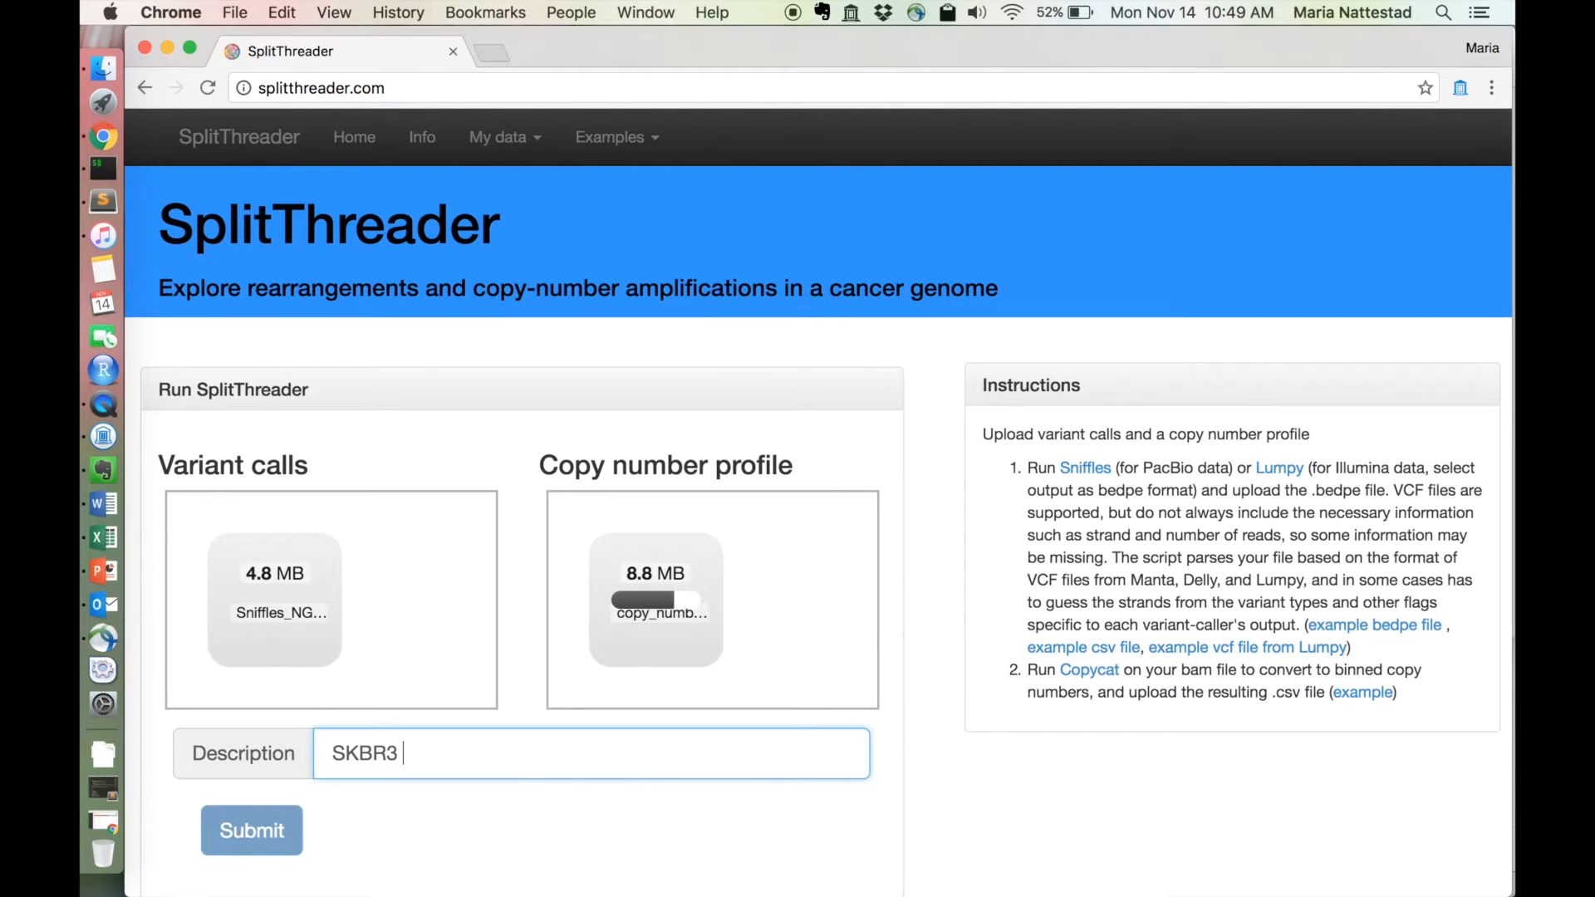
pyautogui.write(' Sniffles')
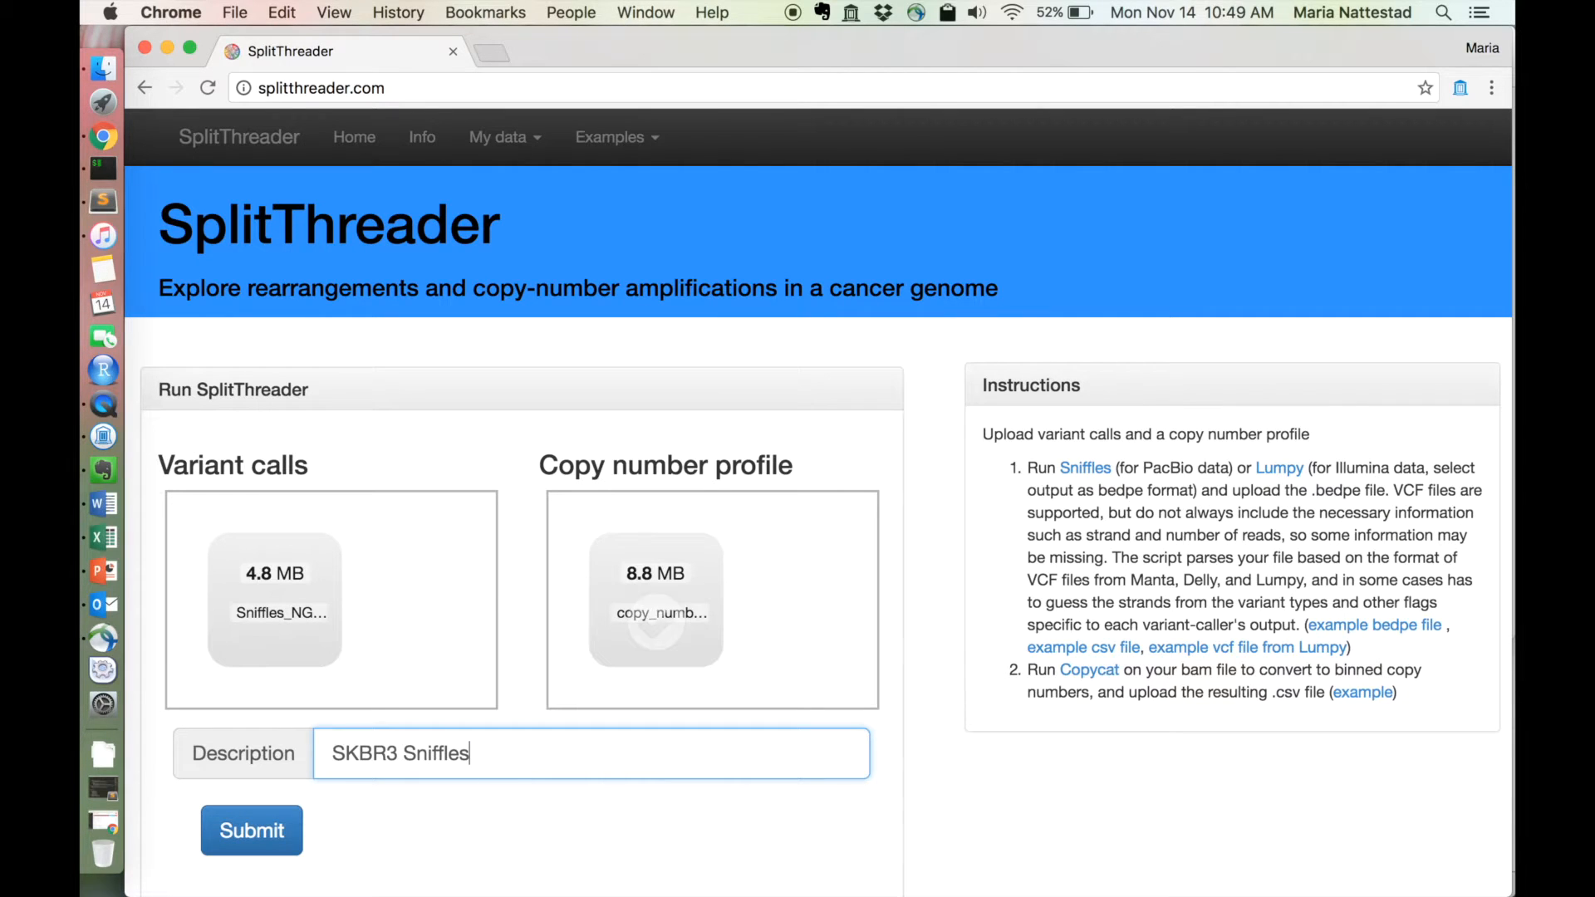
pyautogui.press('BackSpace')
pyautogui.press('BackSpace')
pyautogui.press('BackSpace')
pyautogui.press('BackSpace')
pyautogui.press('BackSpace')
pyautogui.press('BackSpace')
pyautogui.press('BackSpace')
pyautogui.press('BackSpace')
pyautogui.write('Breast canc')
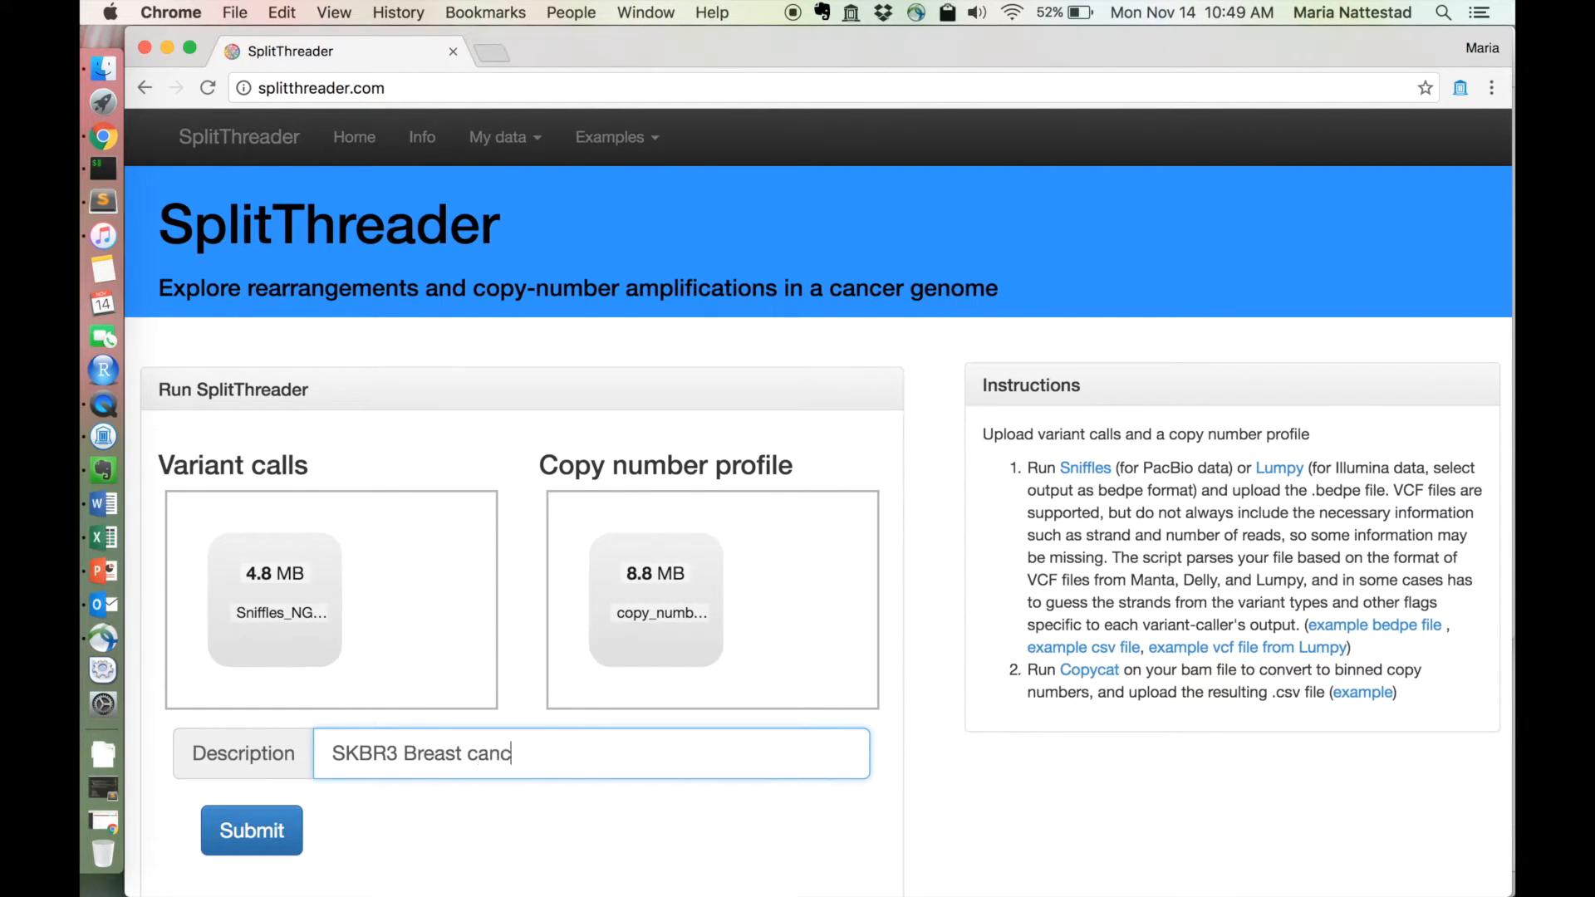
pyautogui.write('er Sniffles call set')
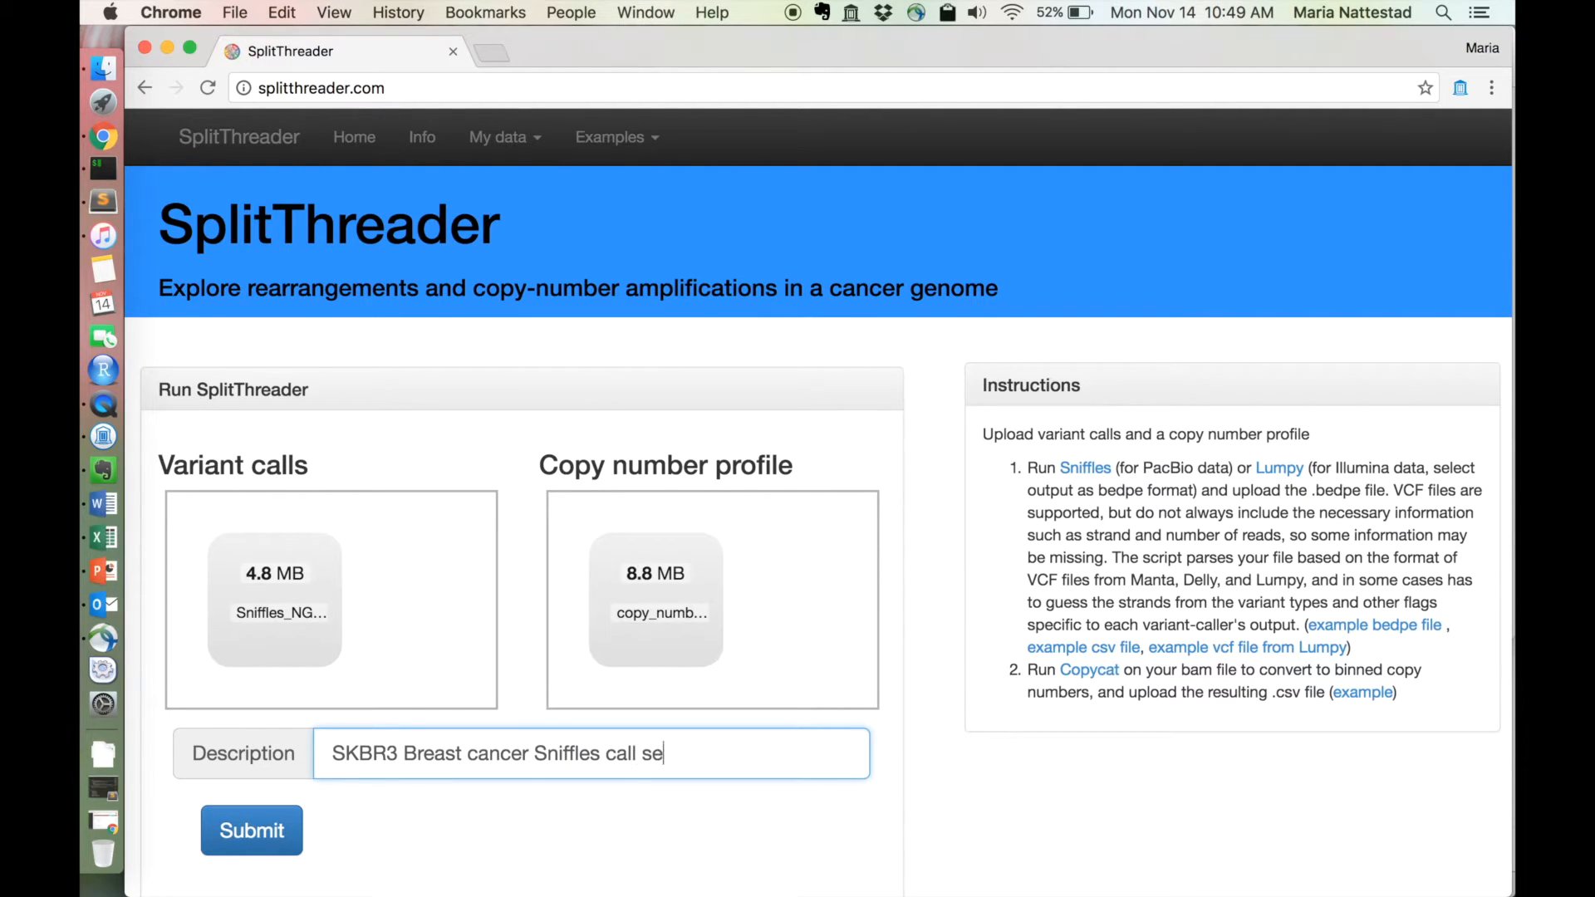
pyautogui.click(254, 839)
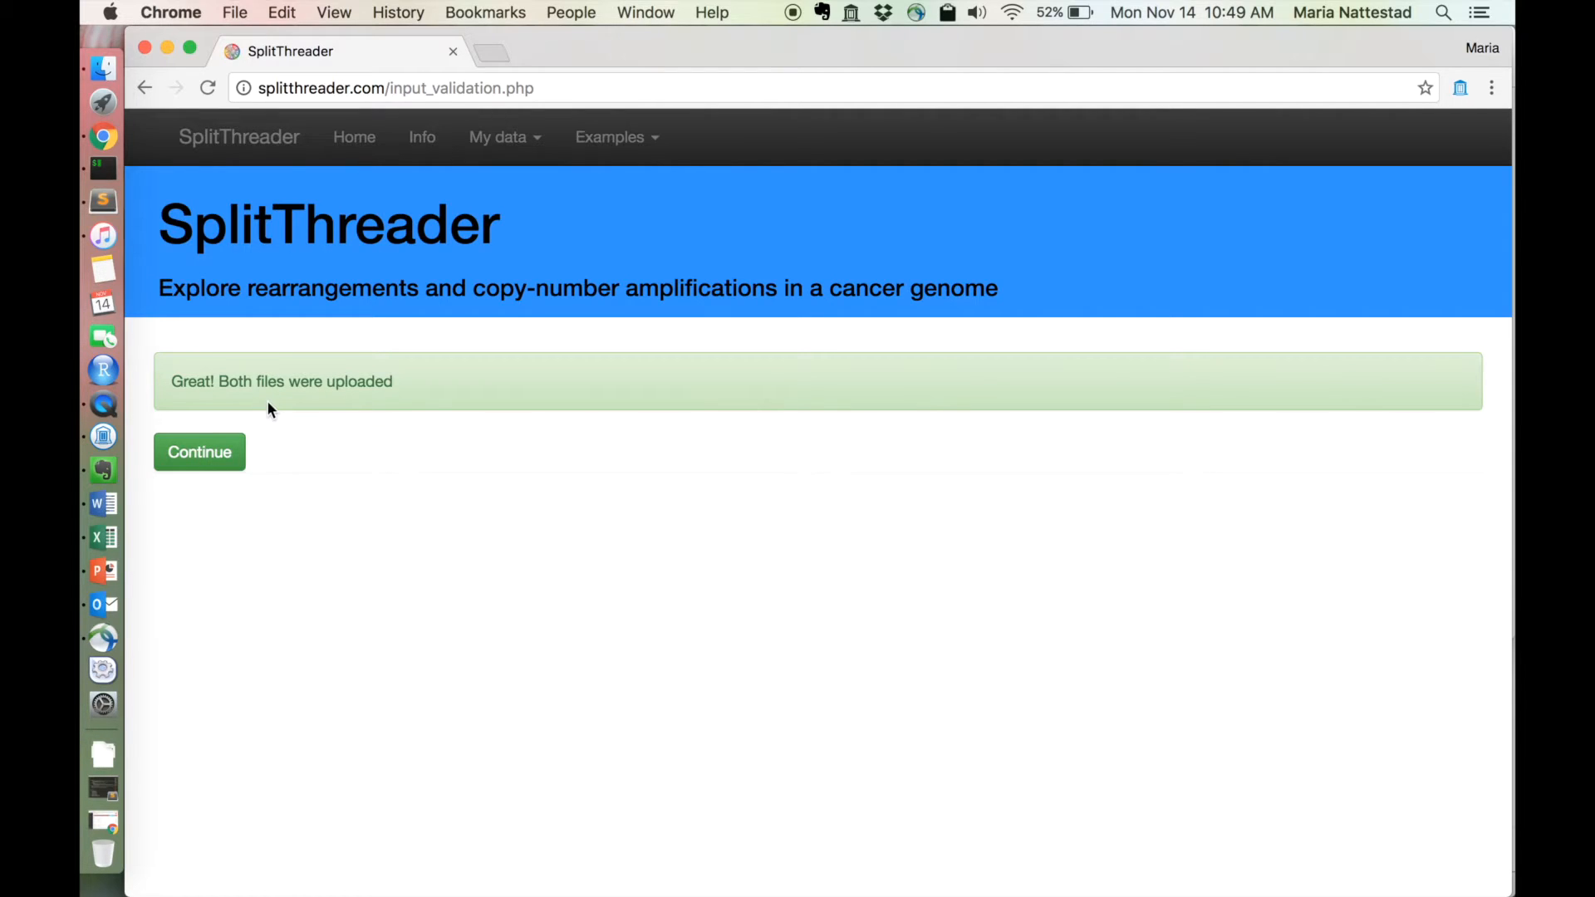
pyautogui.click(218, 459)
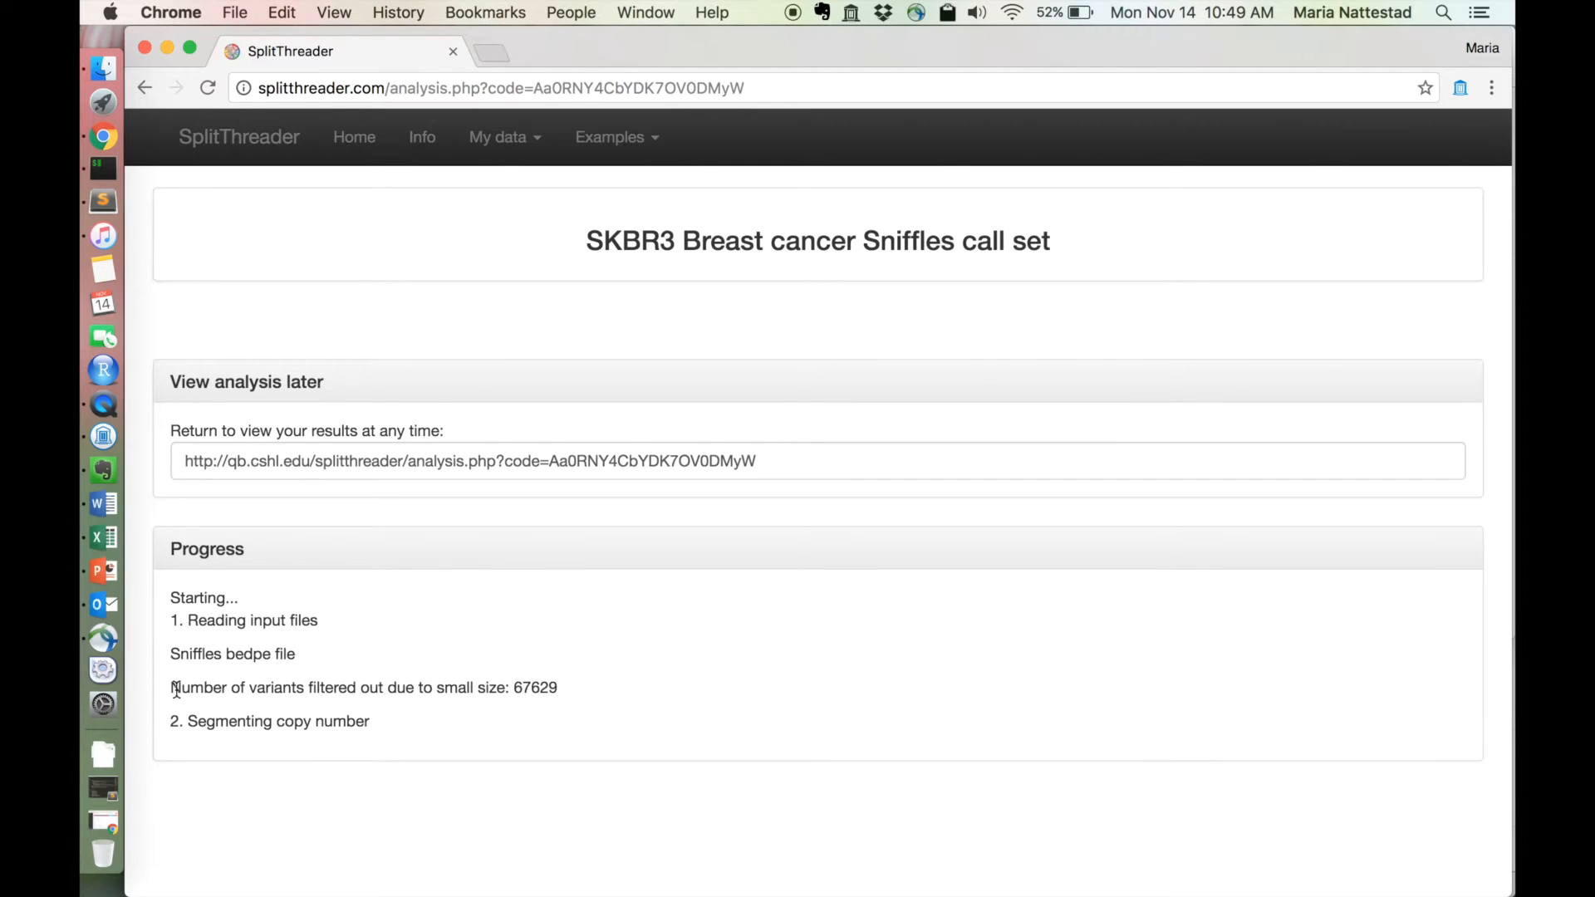
# Examine the progress entry reporting how many variants were filtered out due to small size.
pyautogui.click(171, 686)
pyautogui.moveTo(171, 686); pyautogui.dragTo(572, 696)
pyautogui.click(532, 688)
pyautogui.doubleClick(532, 688)
pyautogui.click(676, 688)
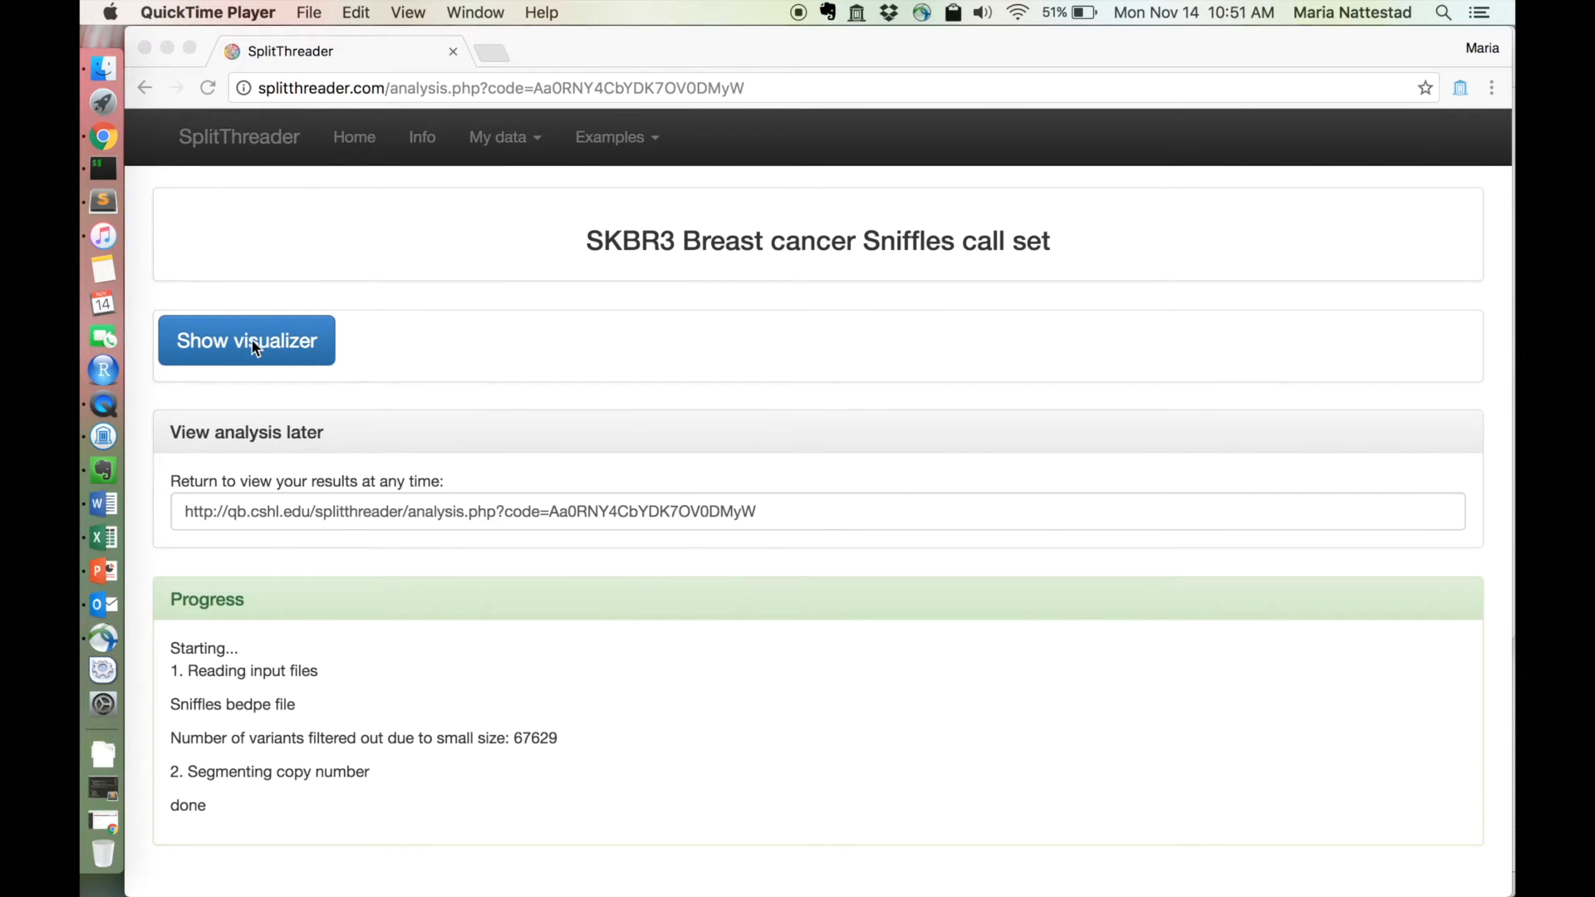
# Show the visualizer for the finished analysis and look over its coverage plots and gene type table.
pyautogui.click(432, 339)
pyautogui.click(284, 347)
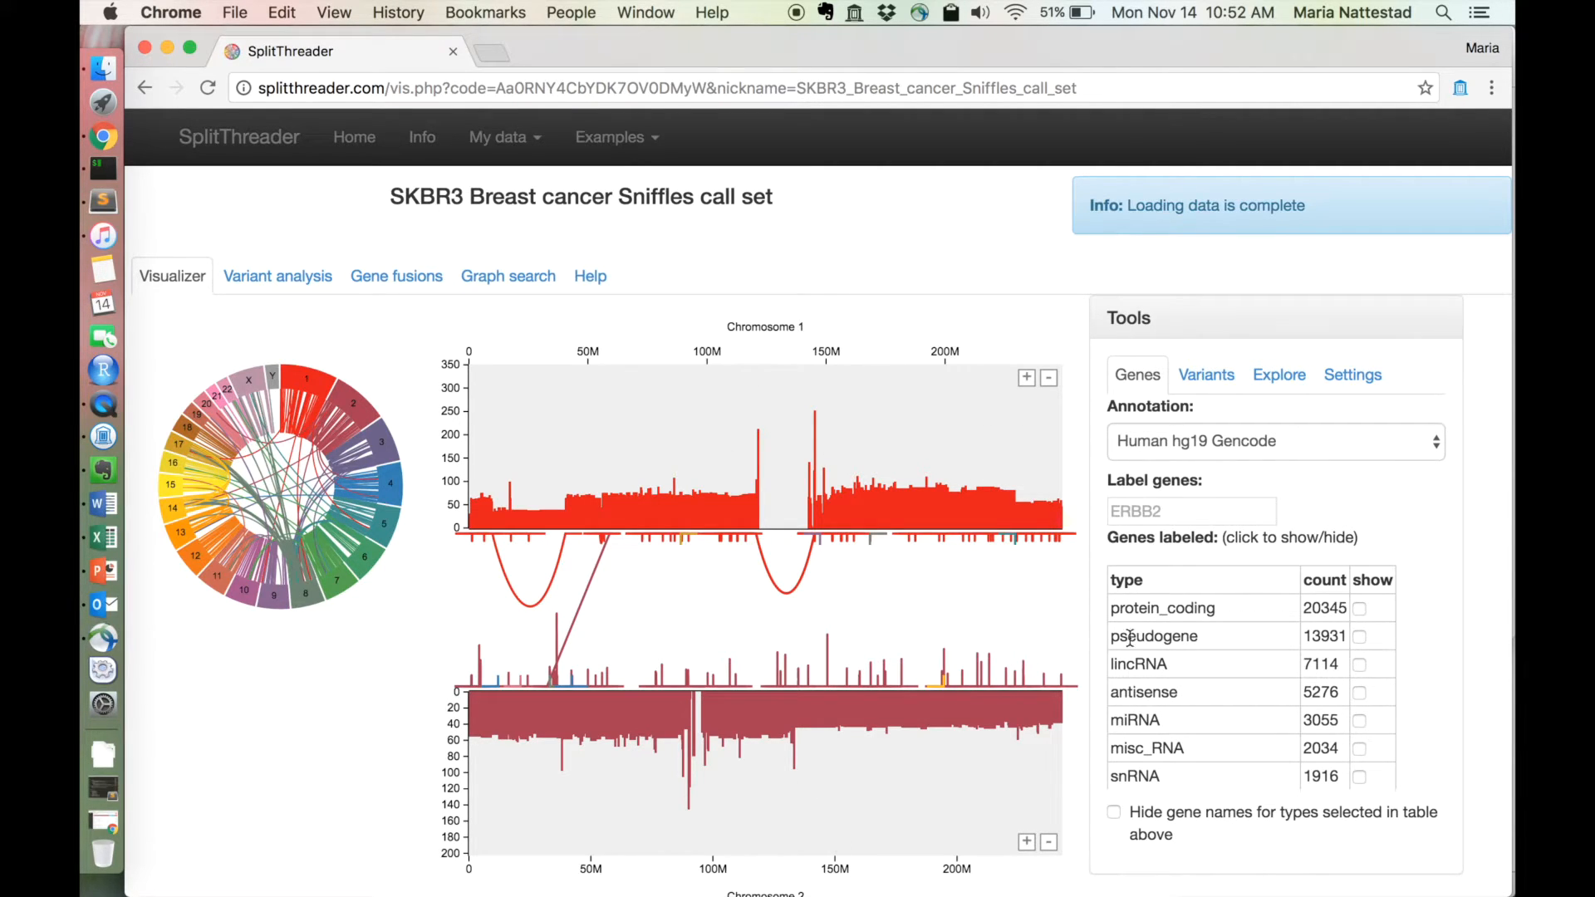
pyautogui.scroll(-2, 1119, 651)
pyautogui.scroll(-1, 1088, 718)
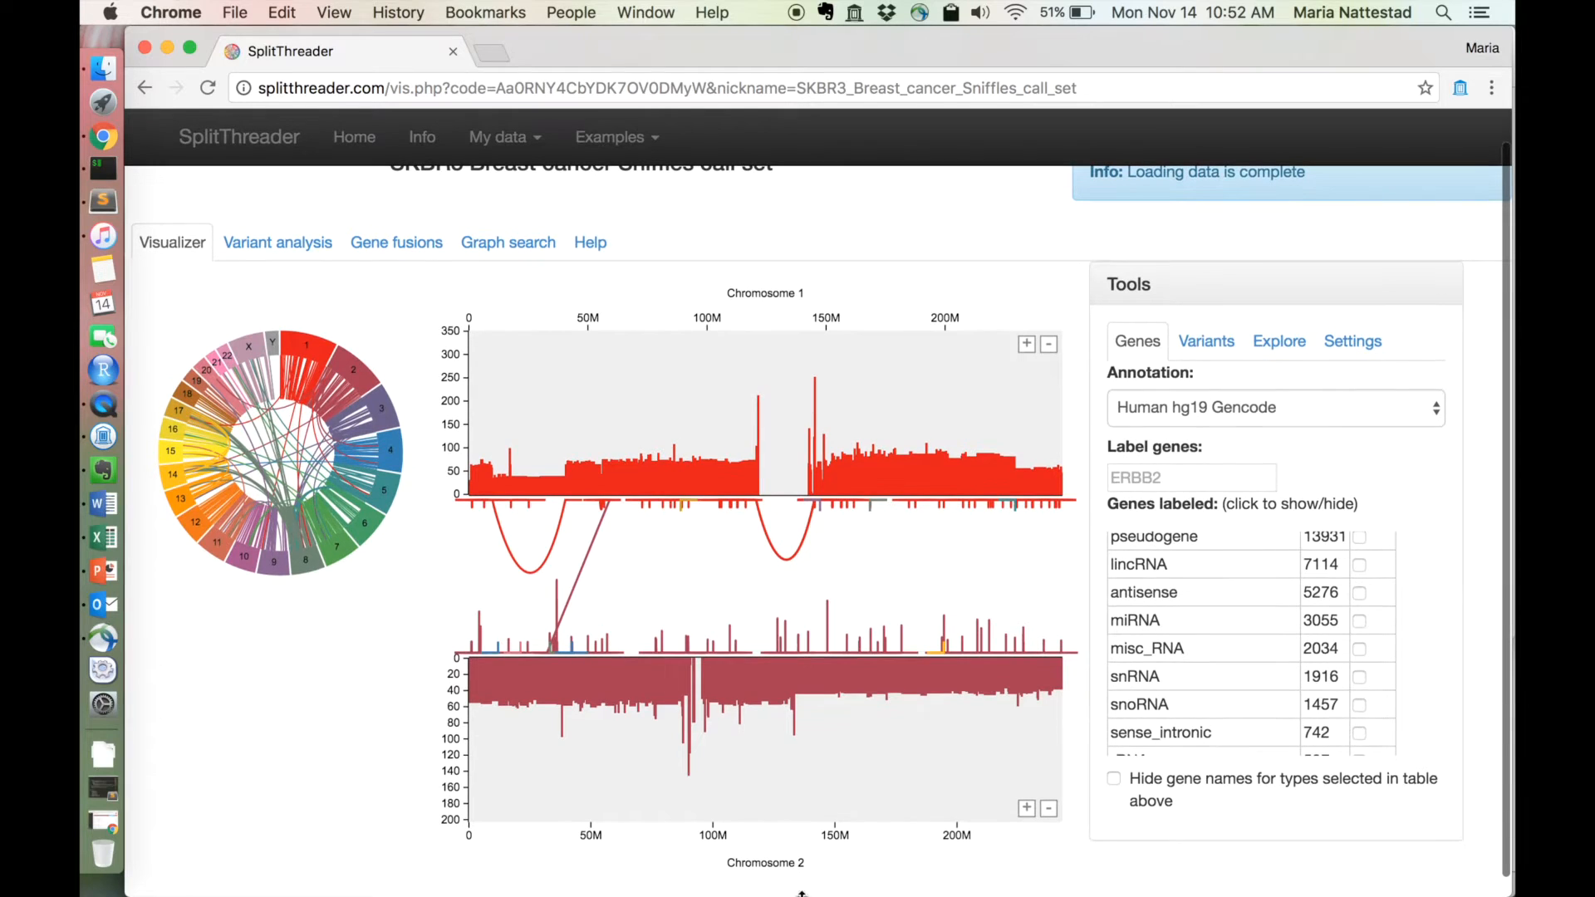
pyautogui.scroll(1, 1093, 623)
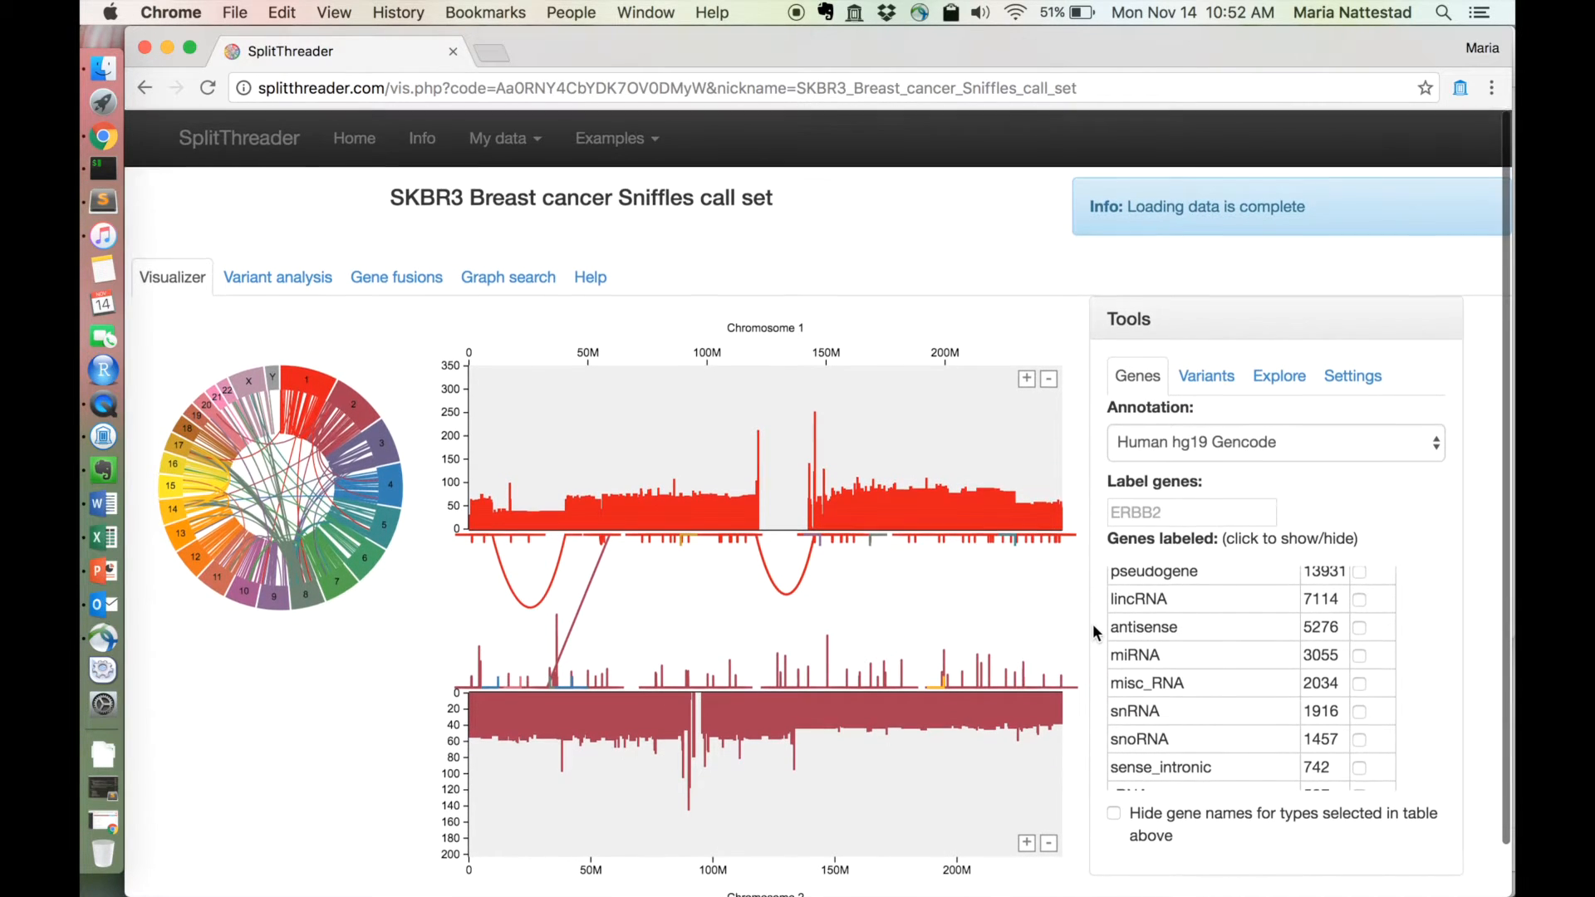
pyautogui.scroll(2, 1168, 590)
pyautogui.scroll(1, 1168, 580)
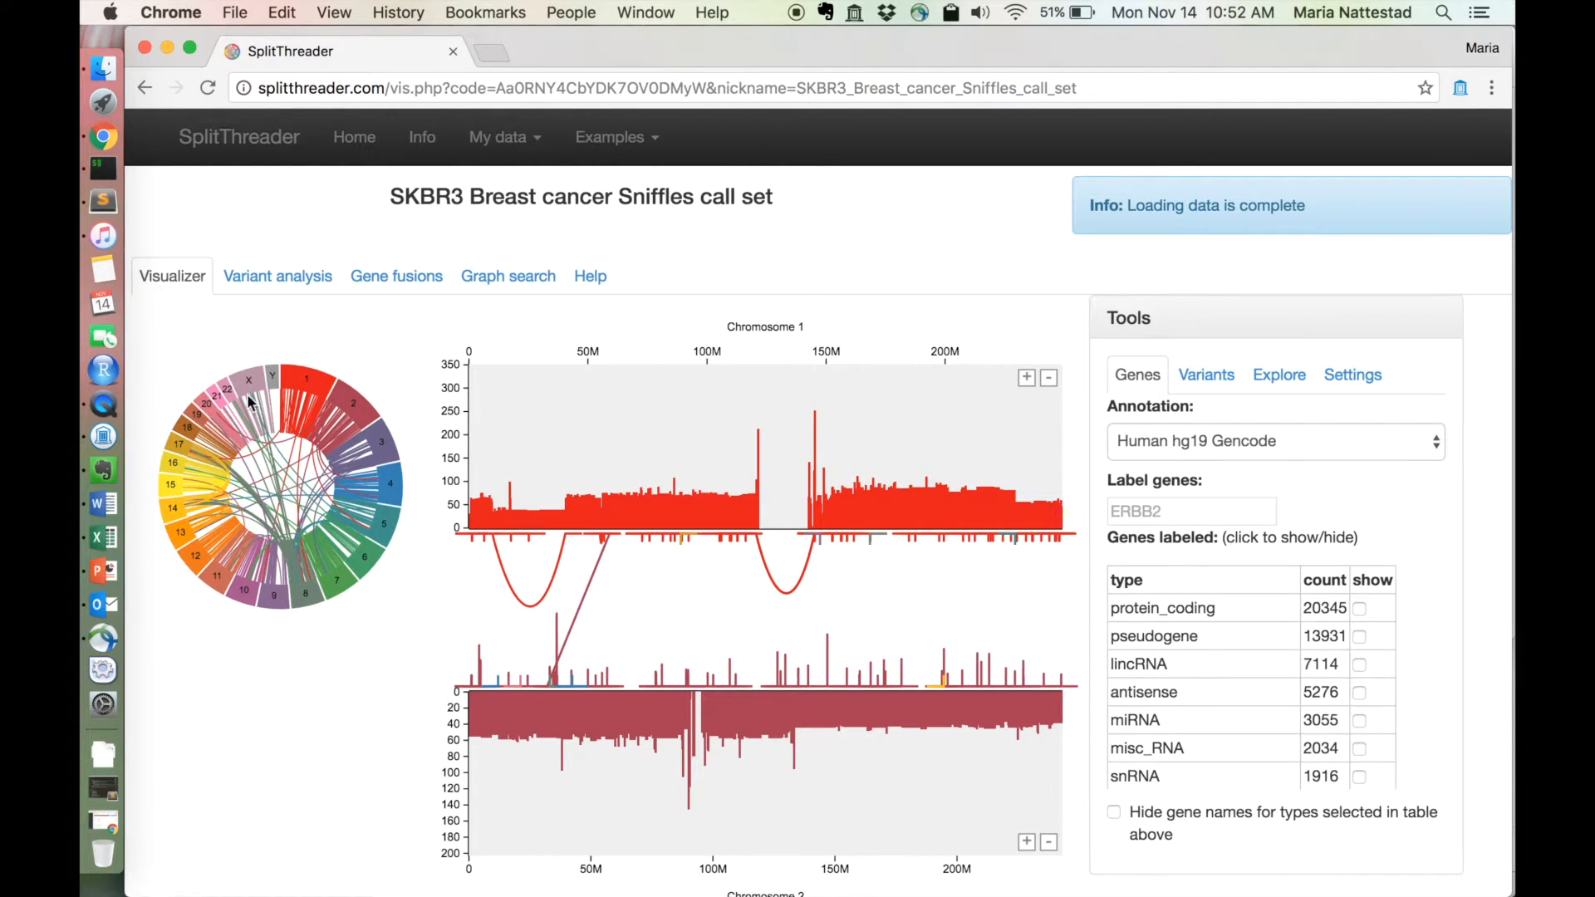
# Show chromosome 20 in the upper coverage plot and chromosome X in the lower one, using the circular genome plot.
pyautogui.moveTo(208, 413); pyautogui.dragTo(828, 408)
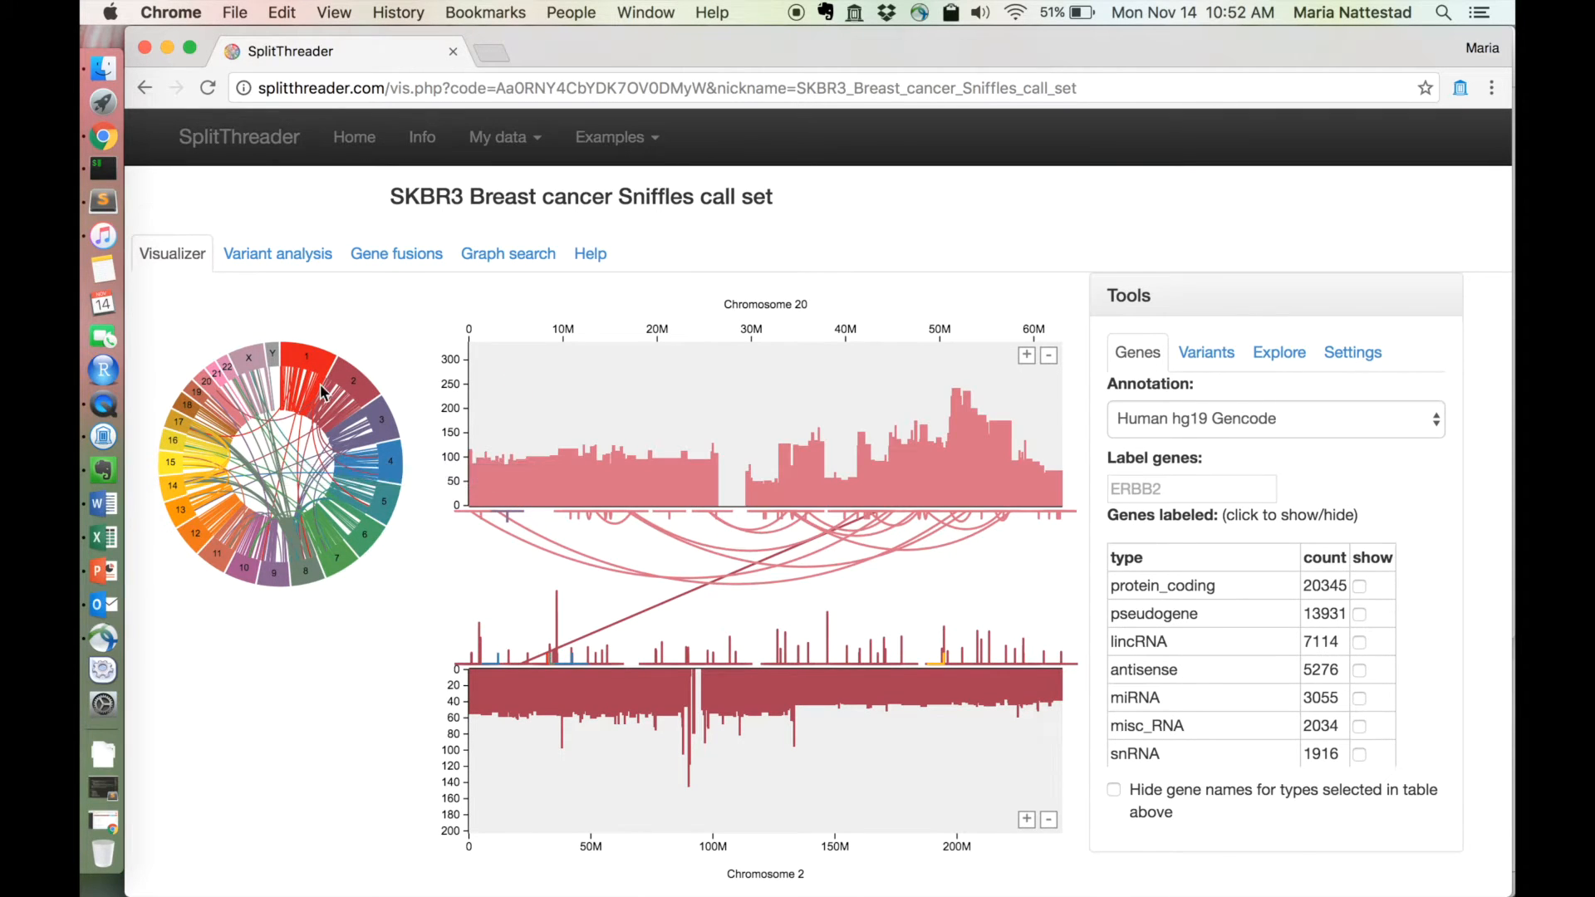
pyautogui.moveTo(207, 384); pyautogui.dragTo(698, 425)
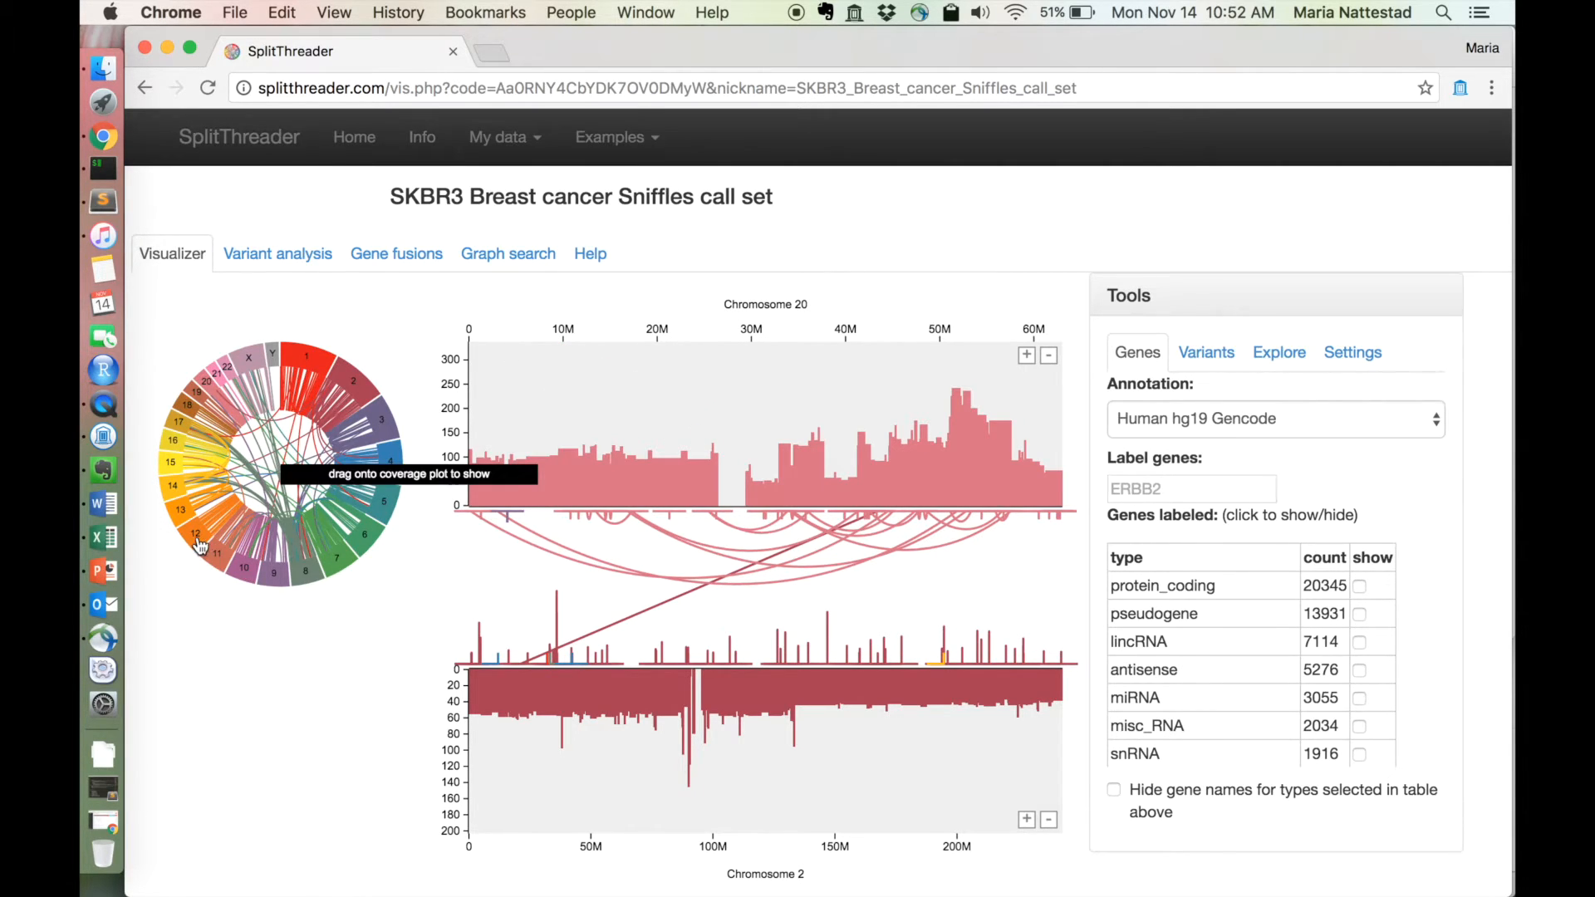
pyautogui.moveTo(249, 359); pyautogui.dragTo(658, 790)
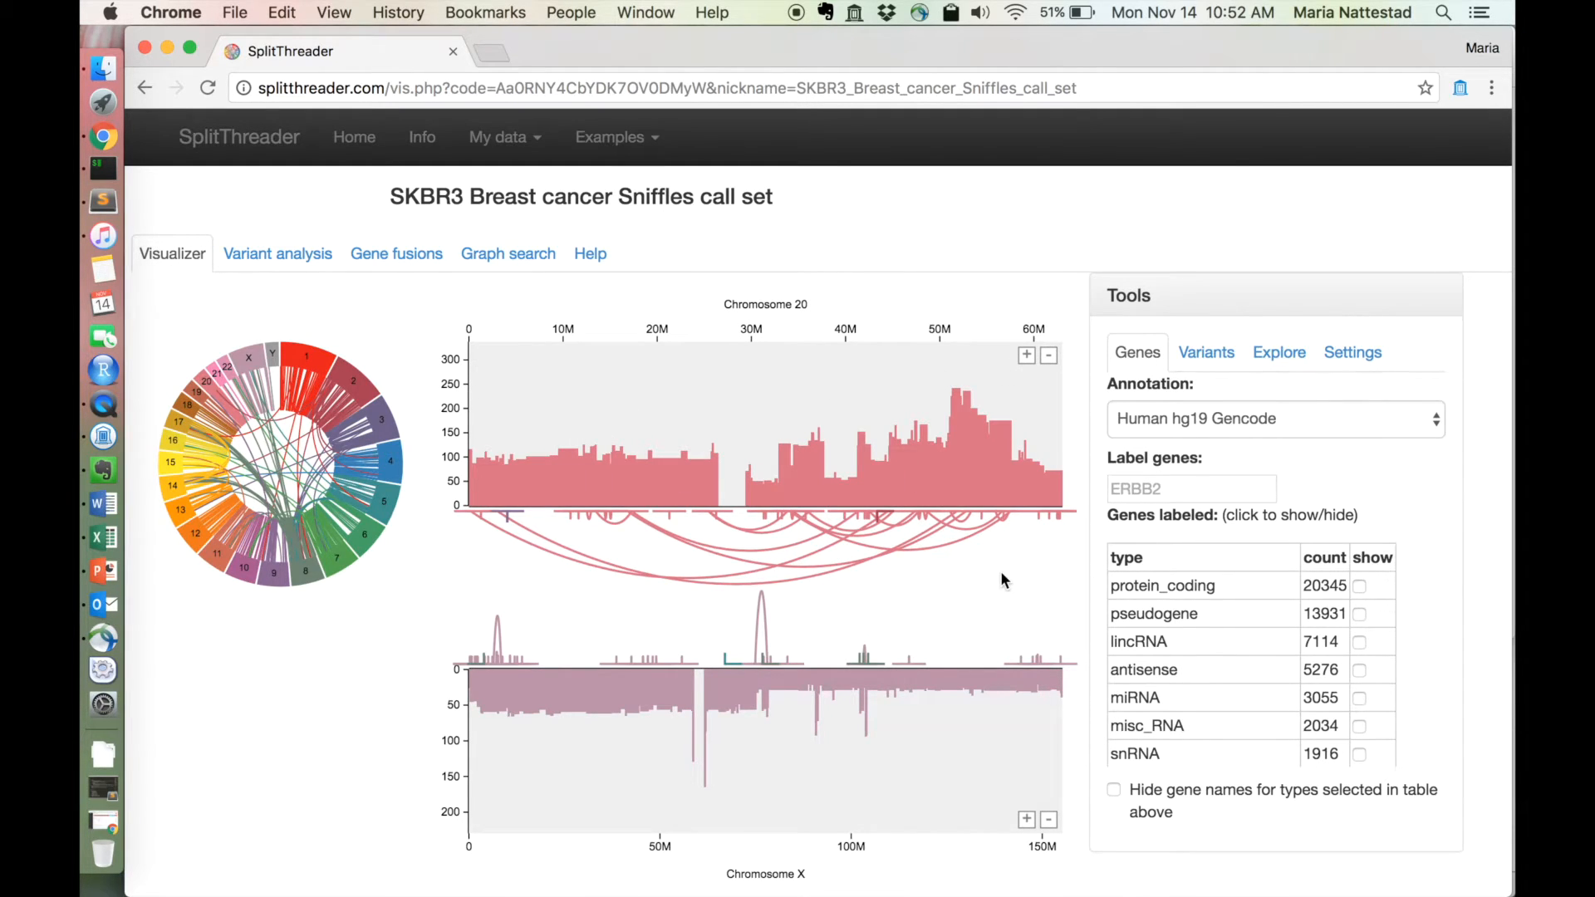
# Label the gene ERBB2 in the coverage plot, choosing the exact match from the gene suggestions.
pyautogui.click(1154, 488)
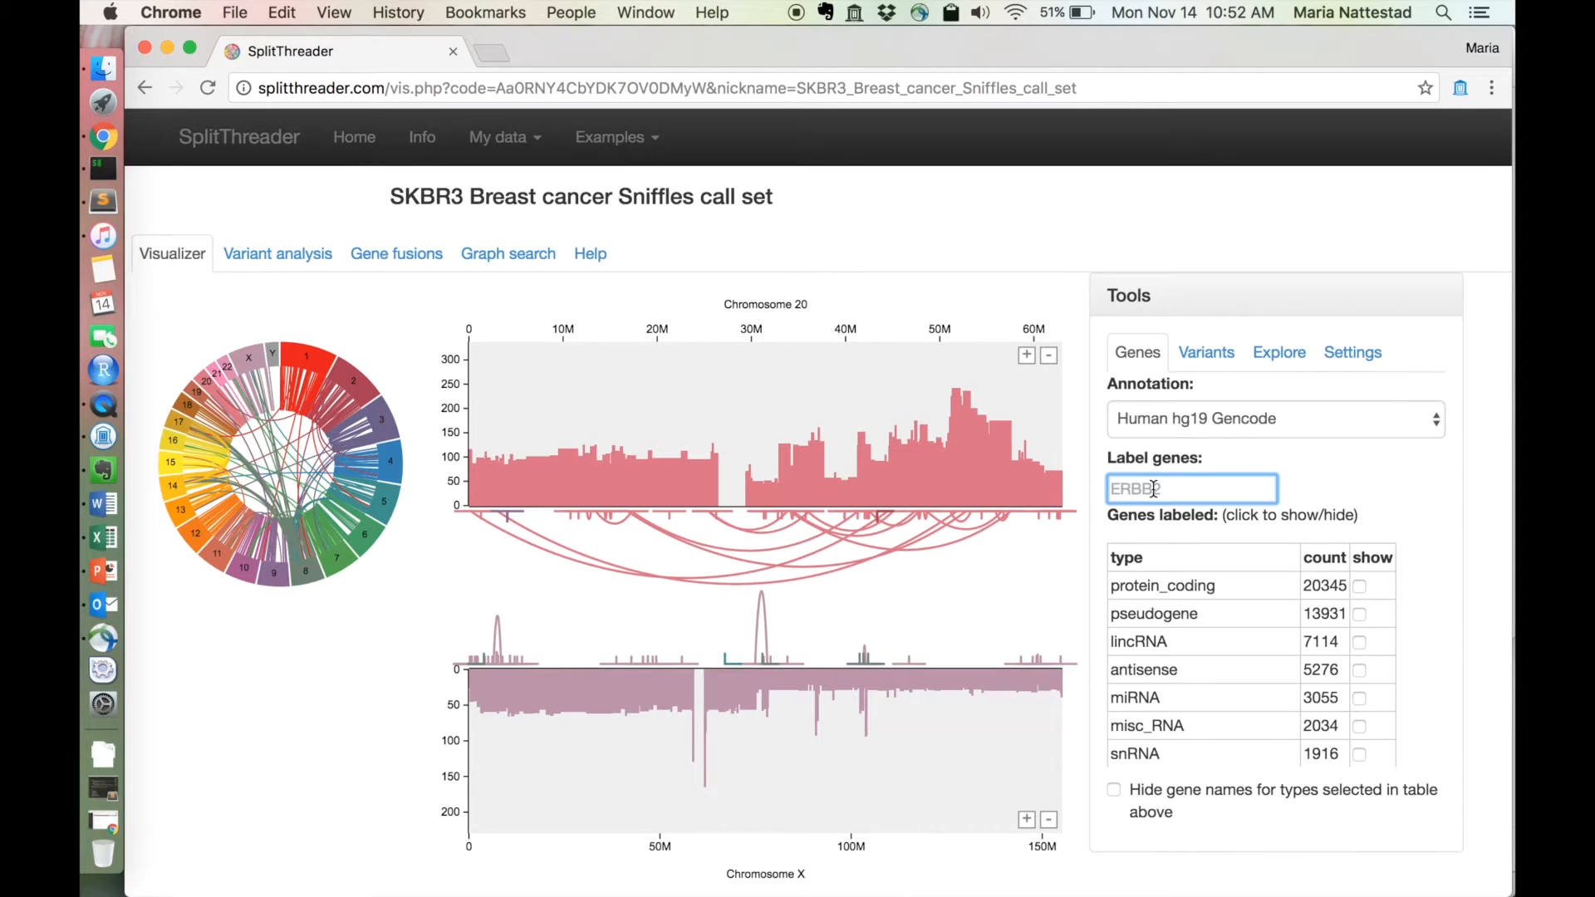
pyautogui.write('ERBB2')
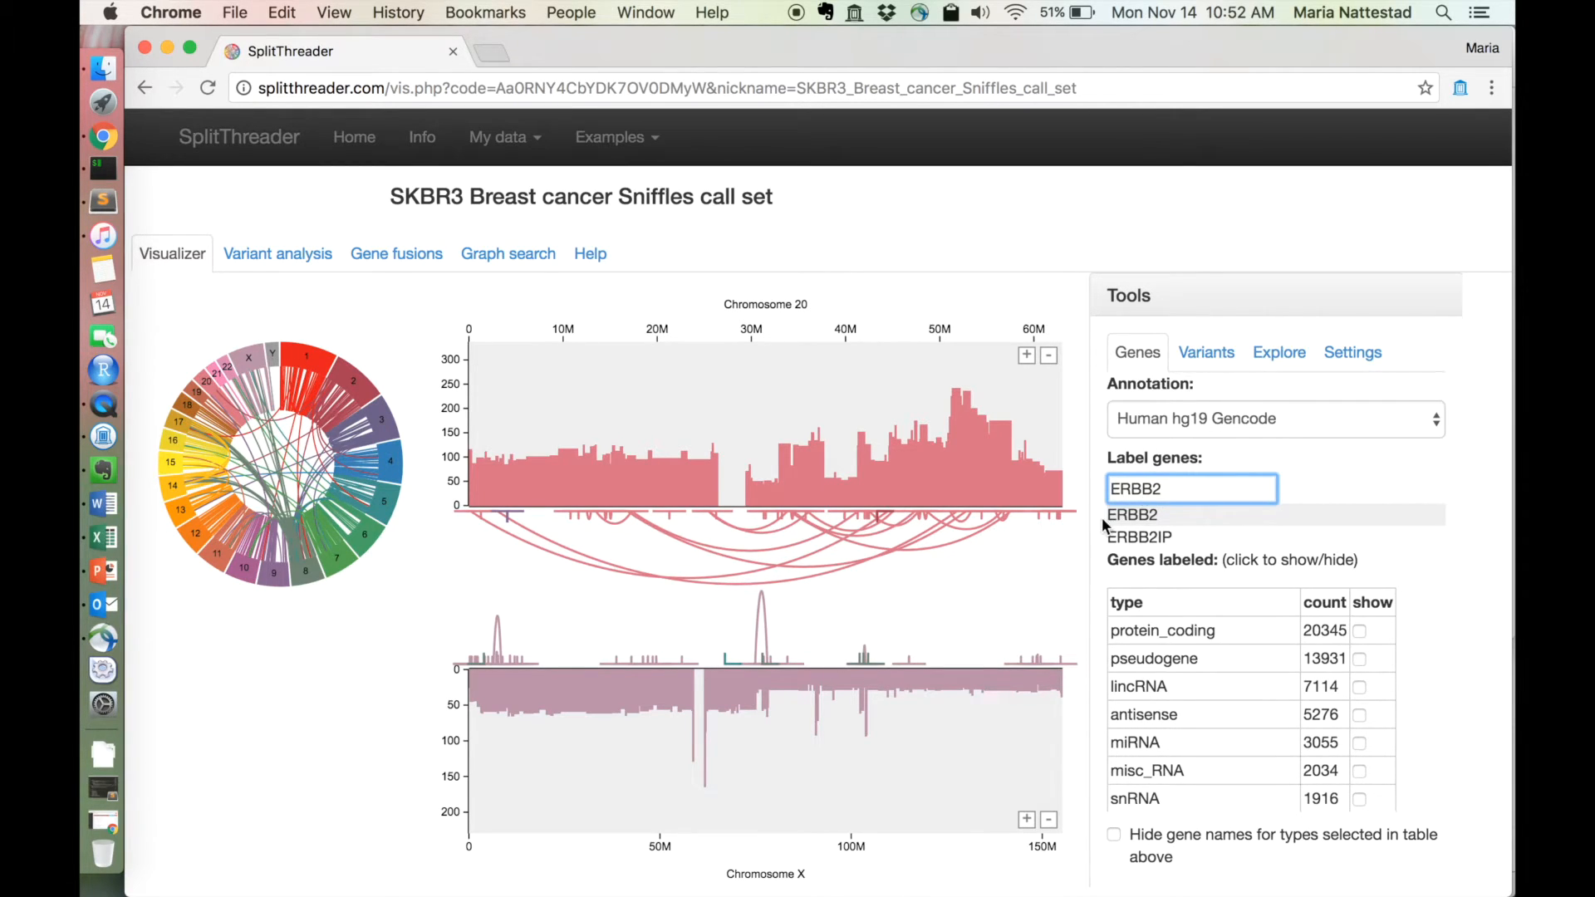
pyautogui.click(1146, 515)
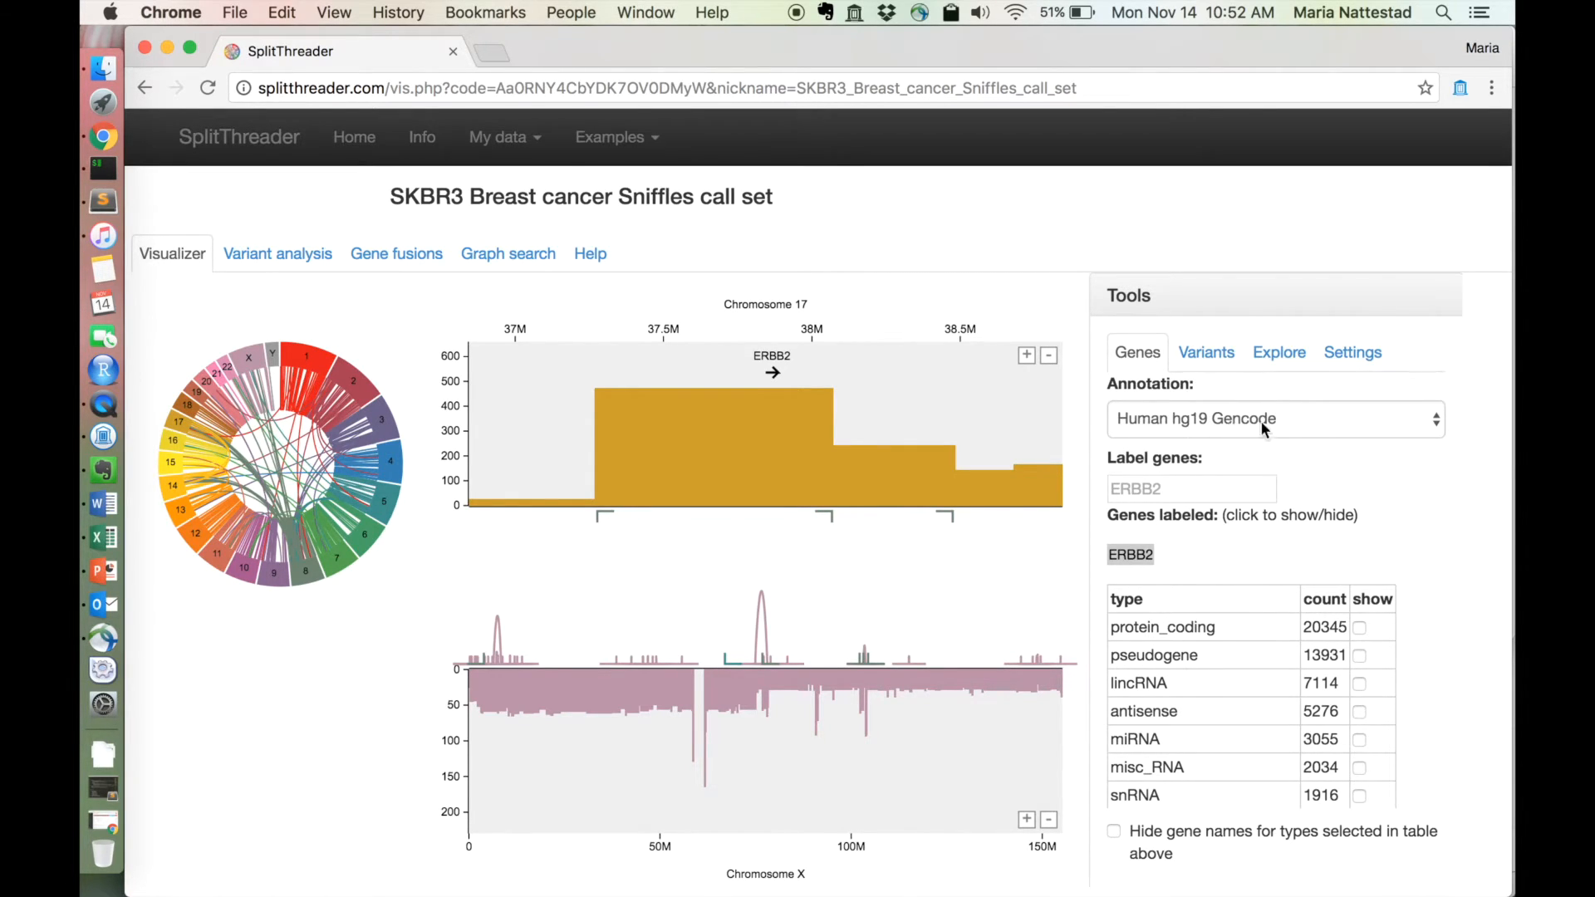
# Check the available gene annotation options and leave Human hg19 Gencode selected.
pyautogui.click(1348, 424)
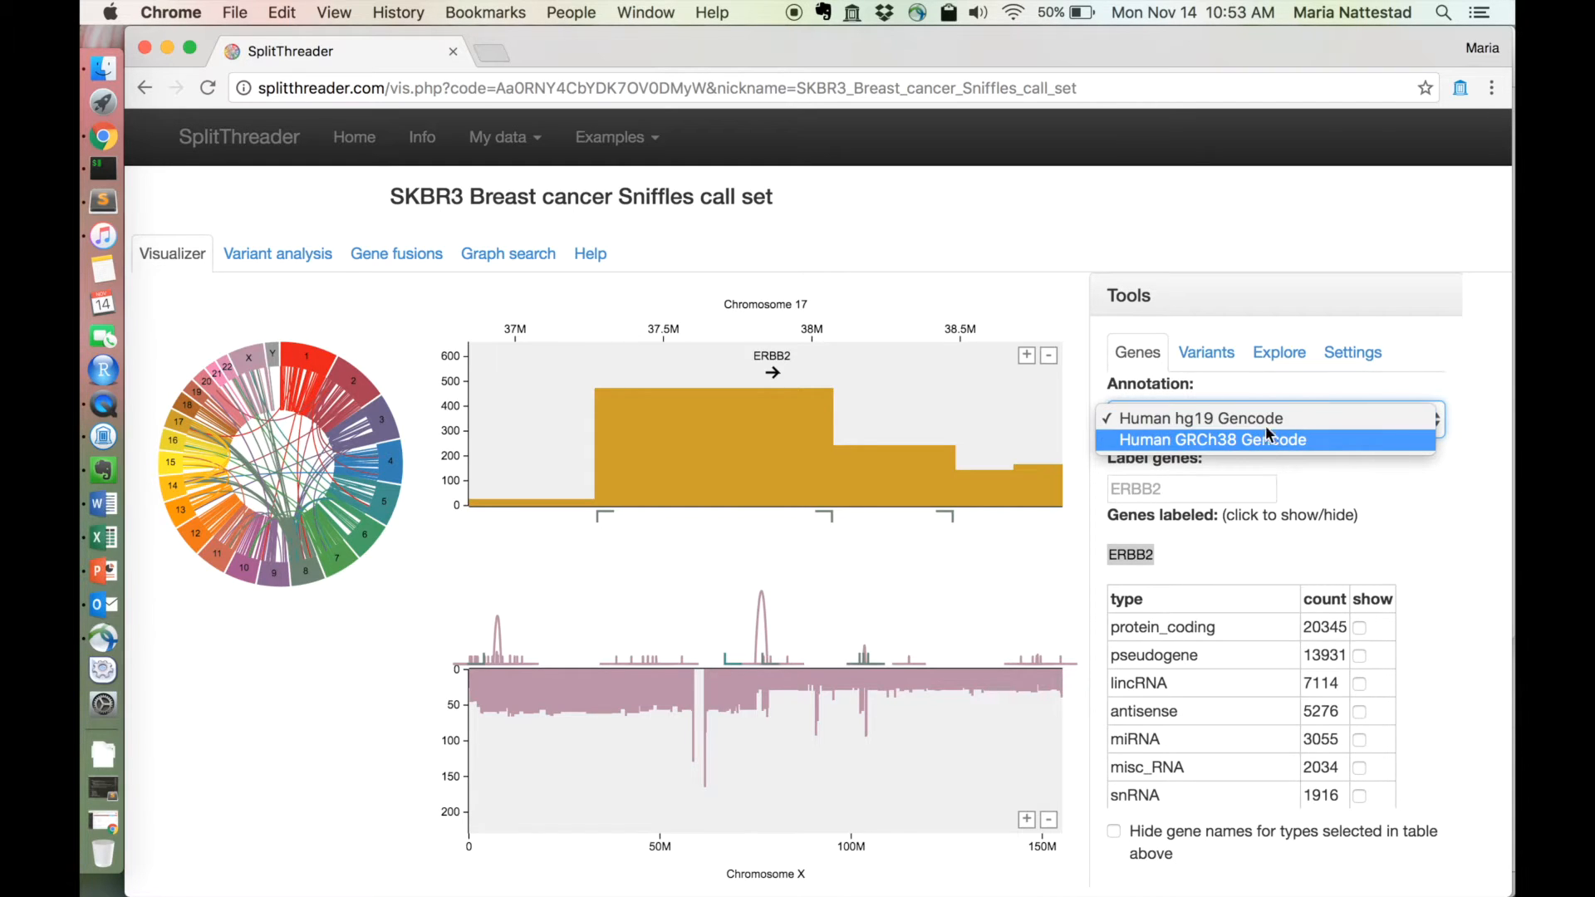
pyautogui.click(1407, 487)
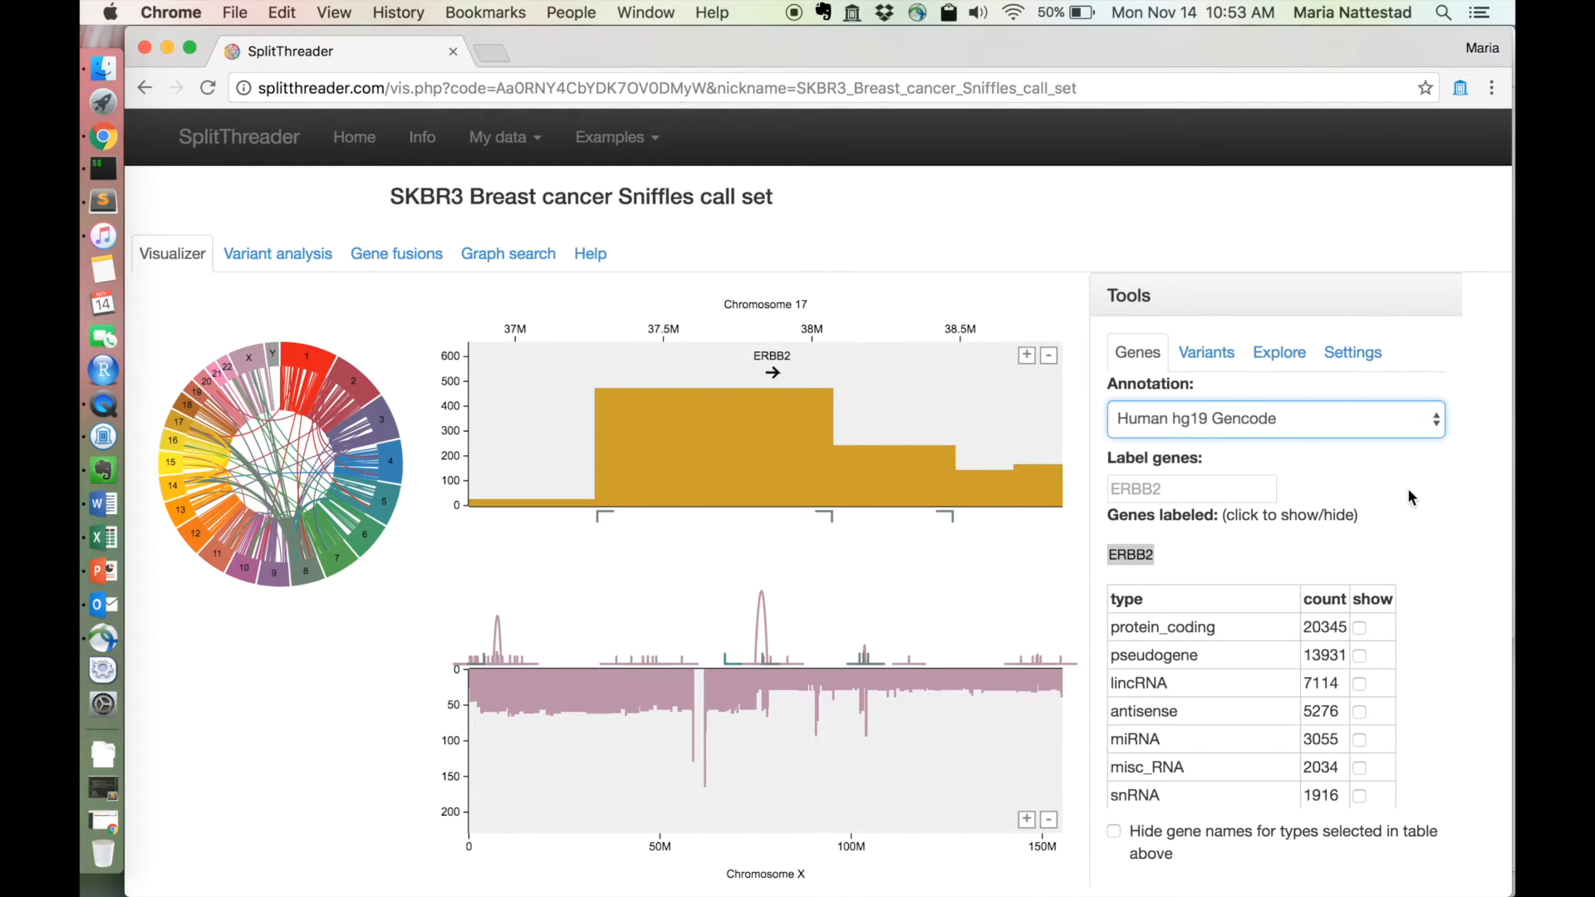
pyautogui.click(1427, 486)
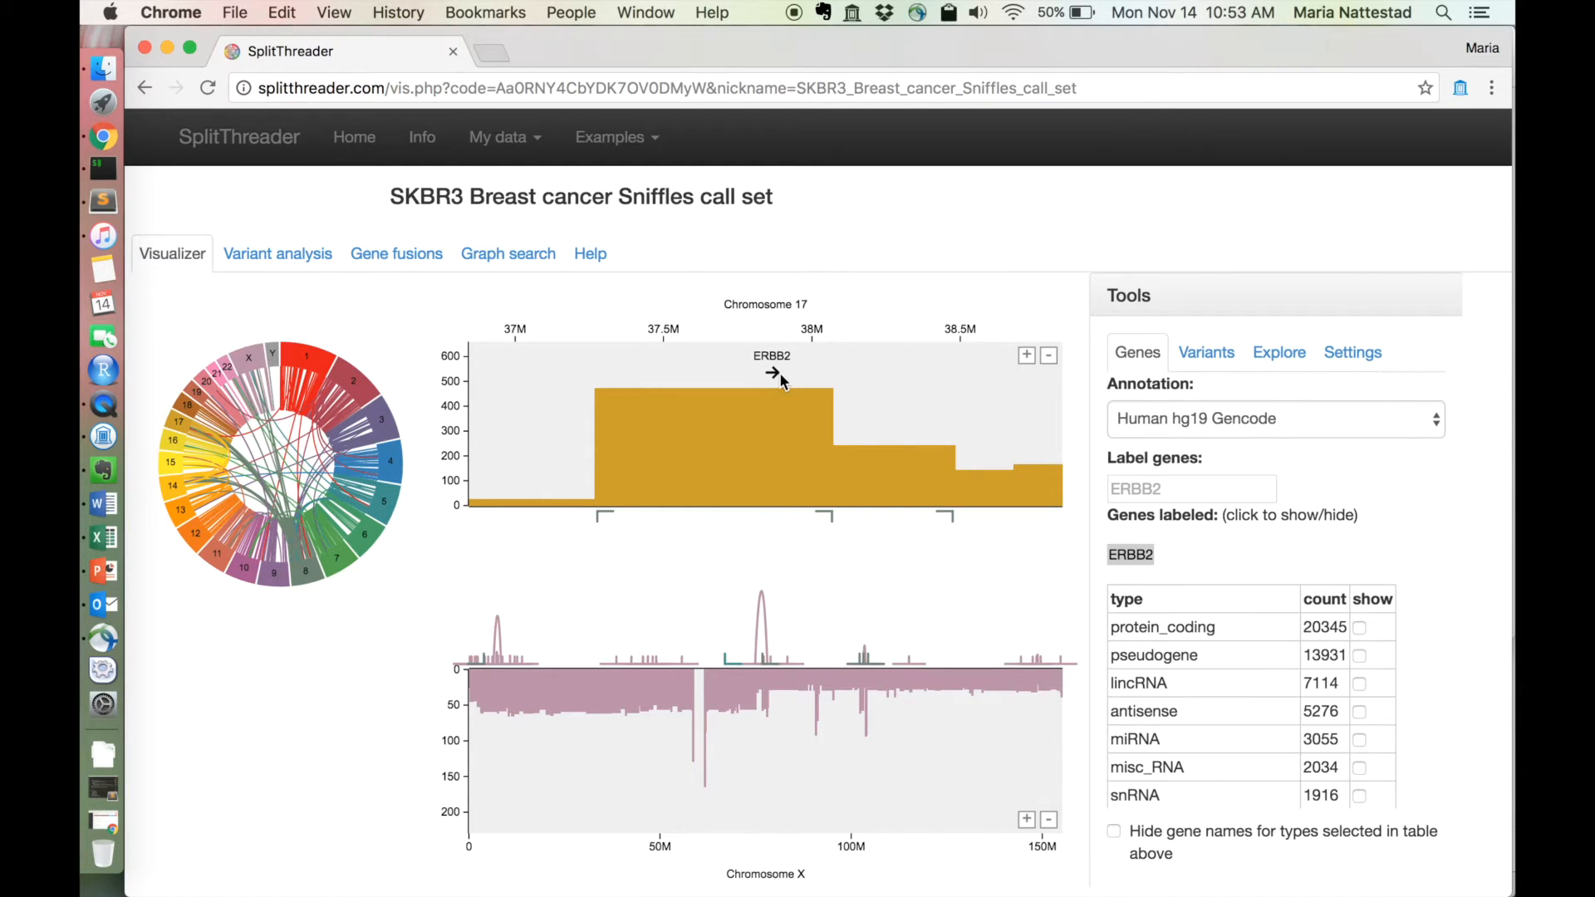
# Widen the chromosome 17 coverage plot around ERBB2 to span about 36.6M to 41.1M.
pyautogui.click(1049, 356)
pyautogui.click(1049, 356)
pyautogui.moveTo(1033, 438); pyautogui.dragTo(859, 446)
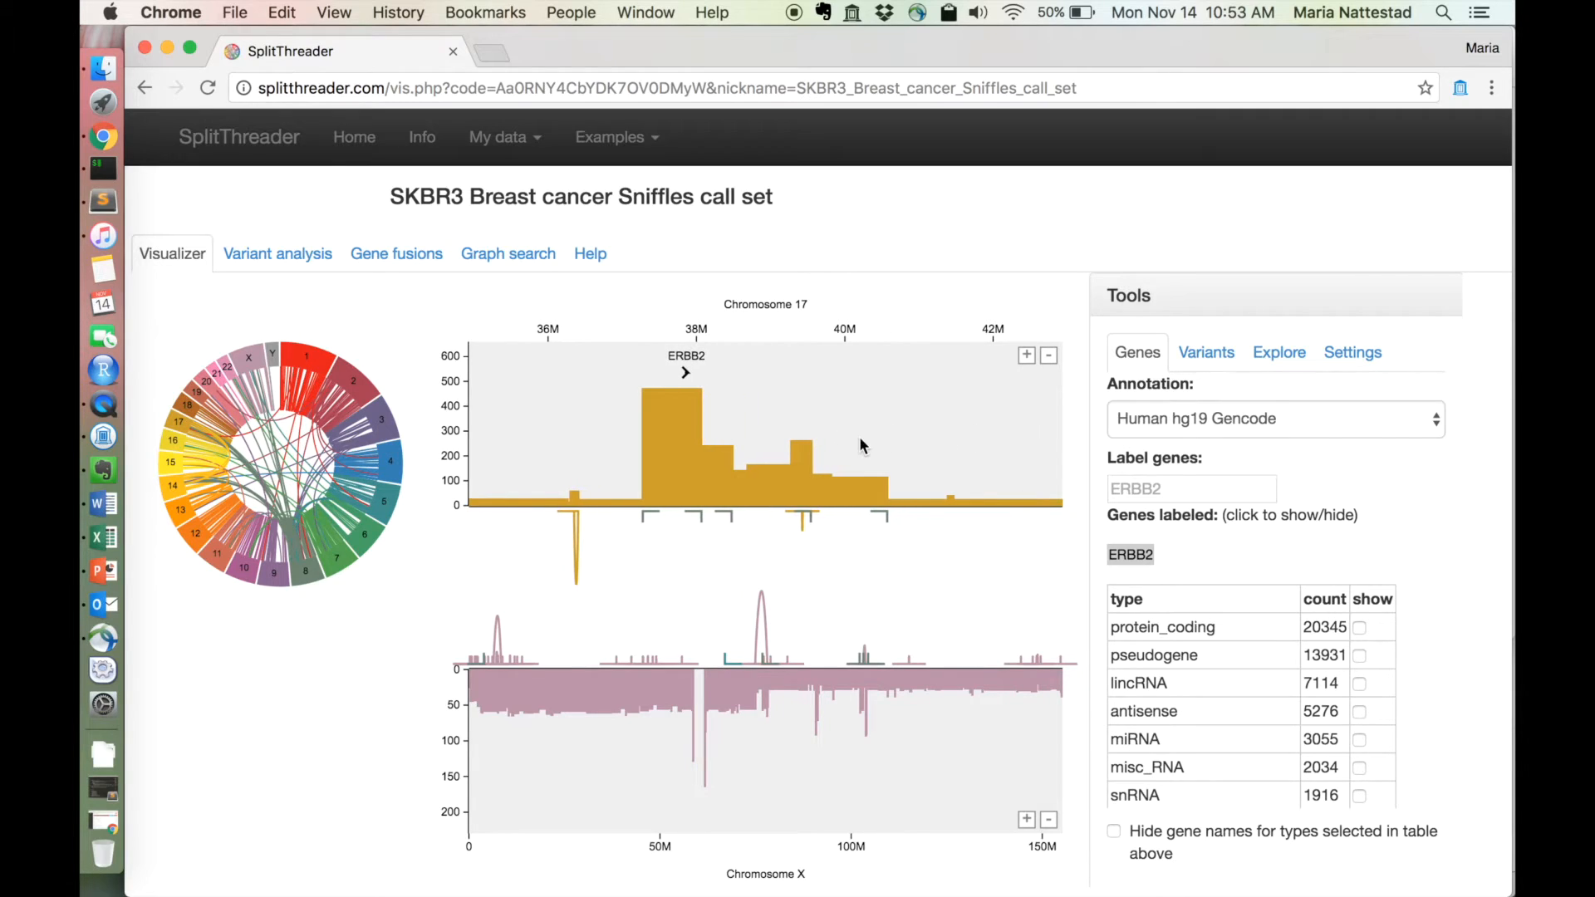
pyautogui.click(1027, 357)
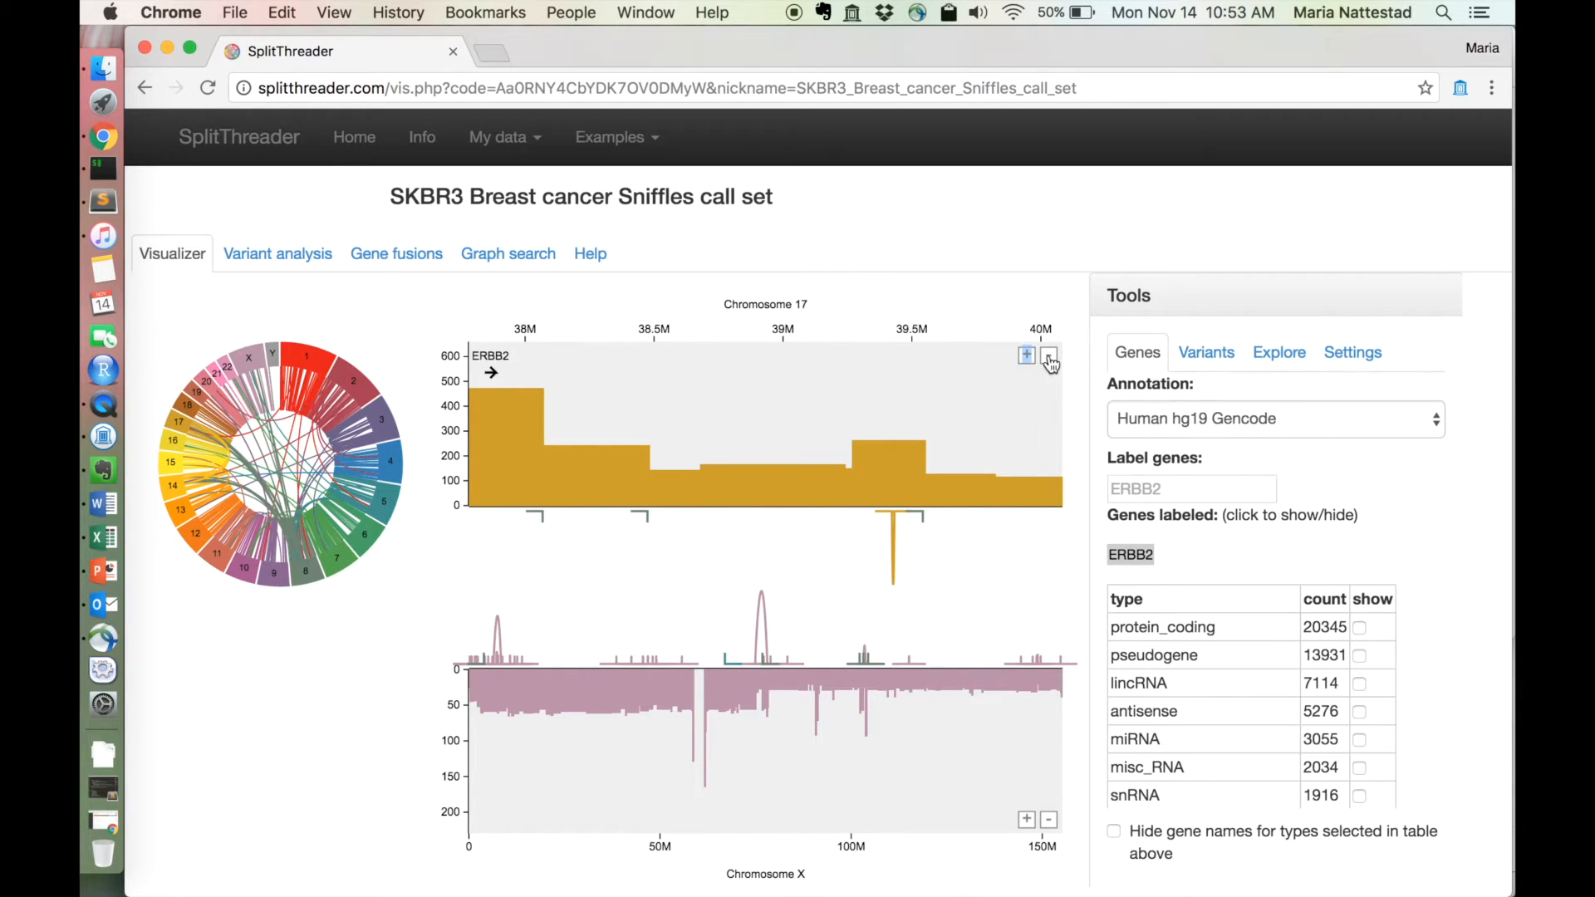
pyautogui.click(1050, 356)
pyautogui.moveTo(815, 410); pyautogui.dragTo(836, 410)
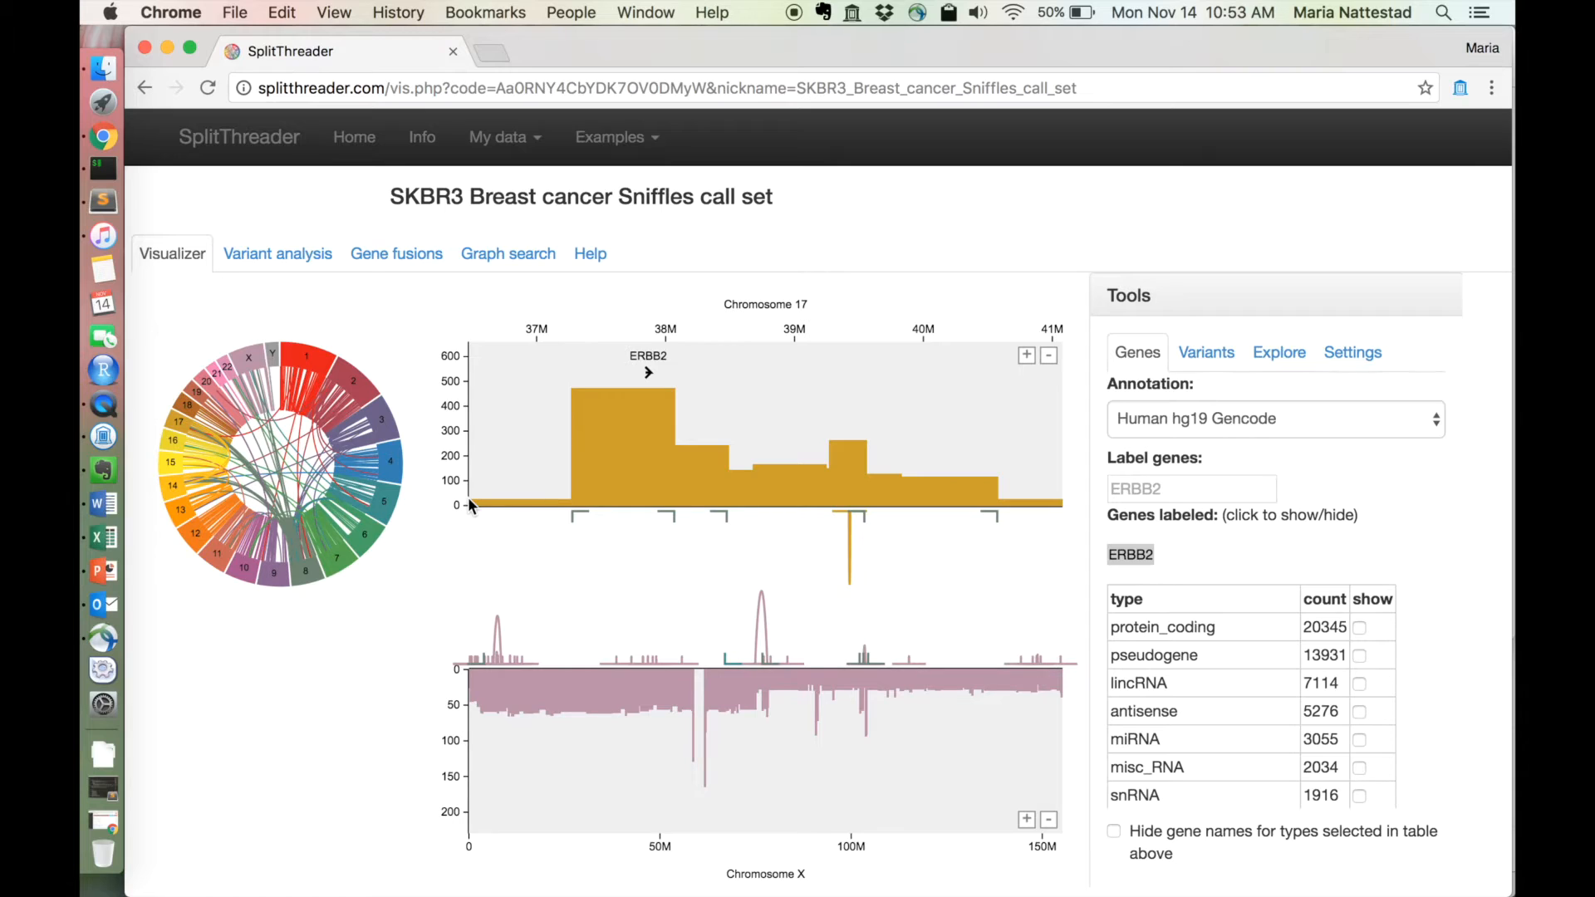
pyautogui.moveTo(1017, 498); pyautogui.dragTo(1006, 497)
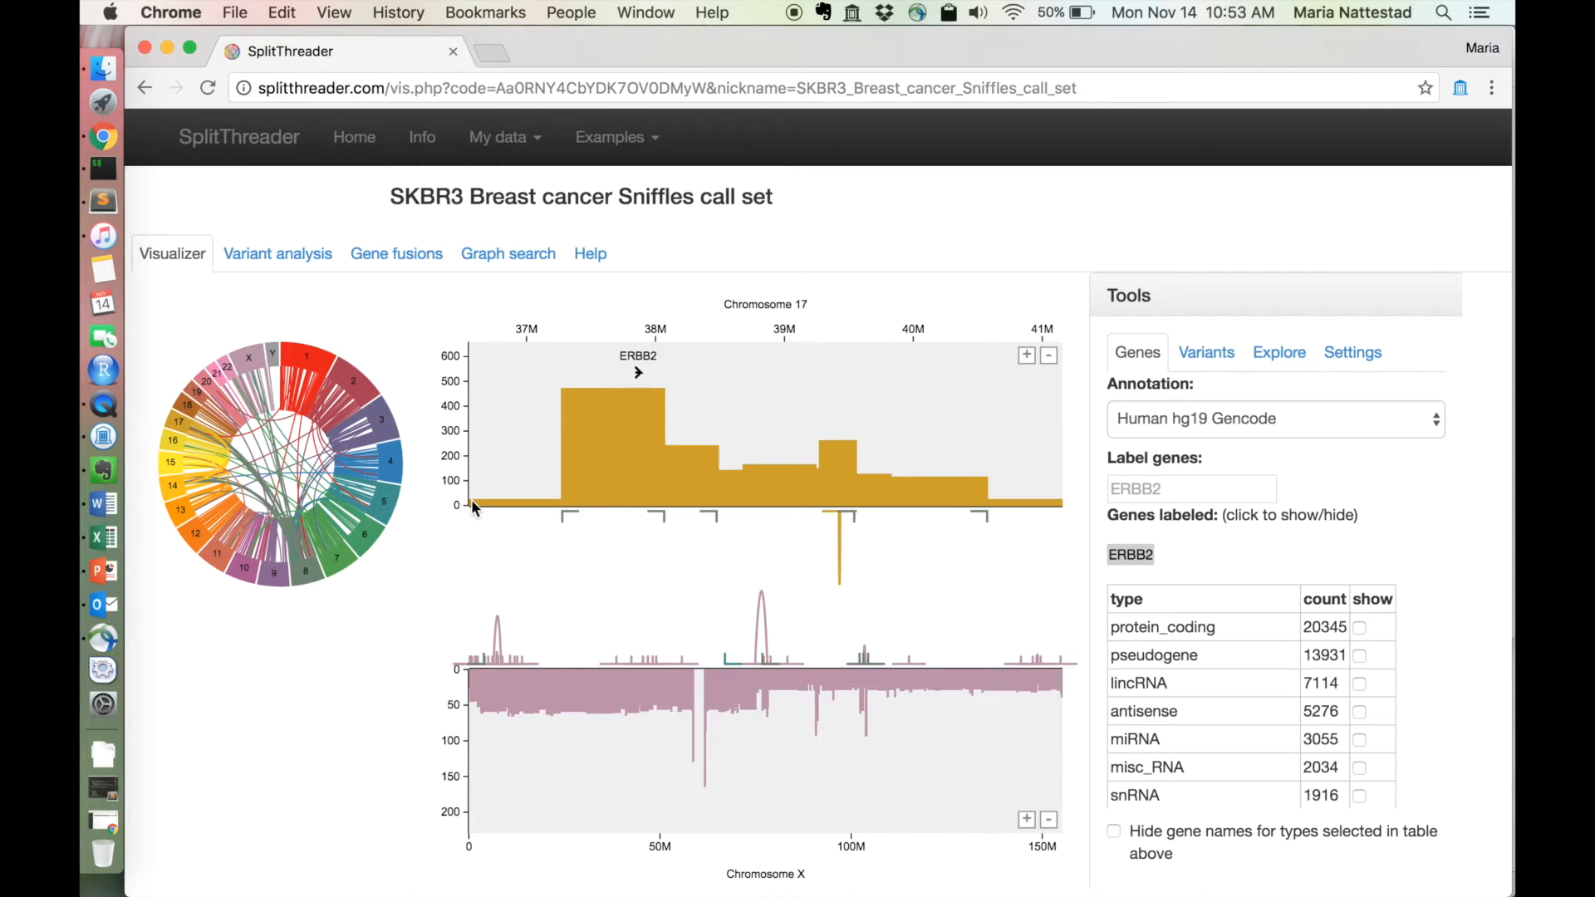
# Show chromosome 8 in the lower coverage plot and jump to its interchromosomal BND variant with SR 12 near 53M.
pyautogui.moveTo(311, 581); pyautogui.dragTo(572, 726)
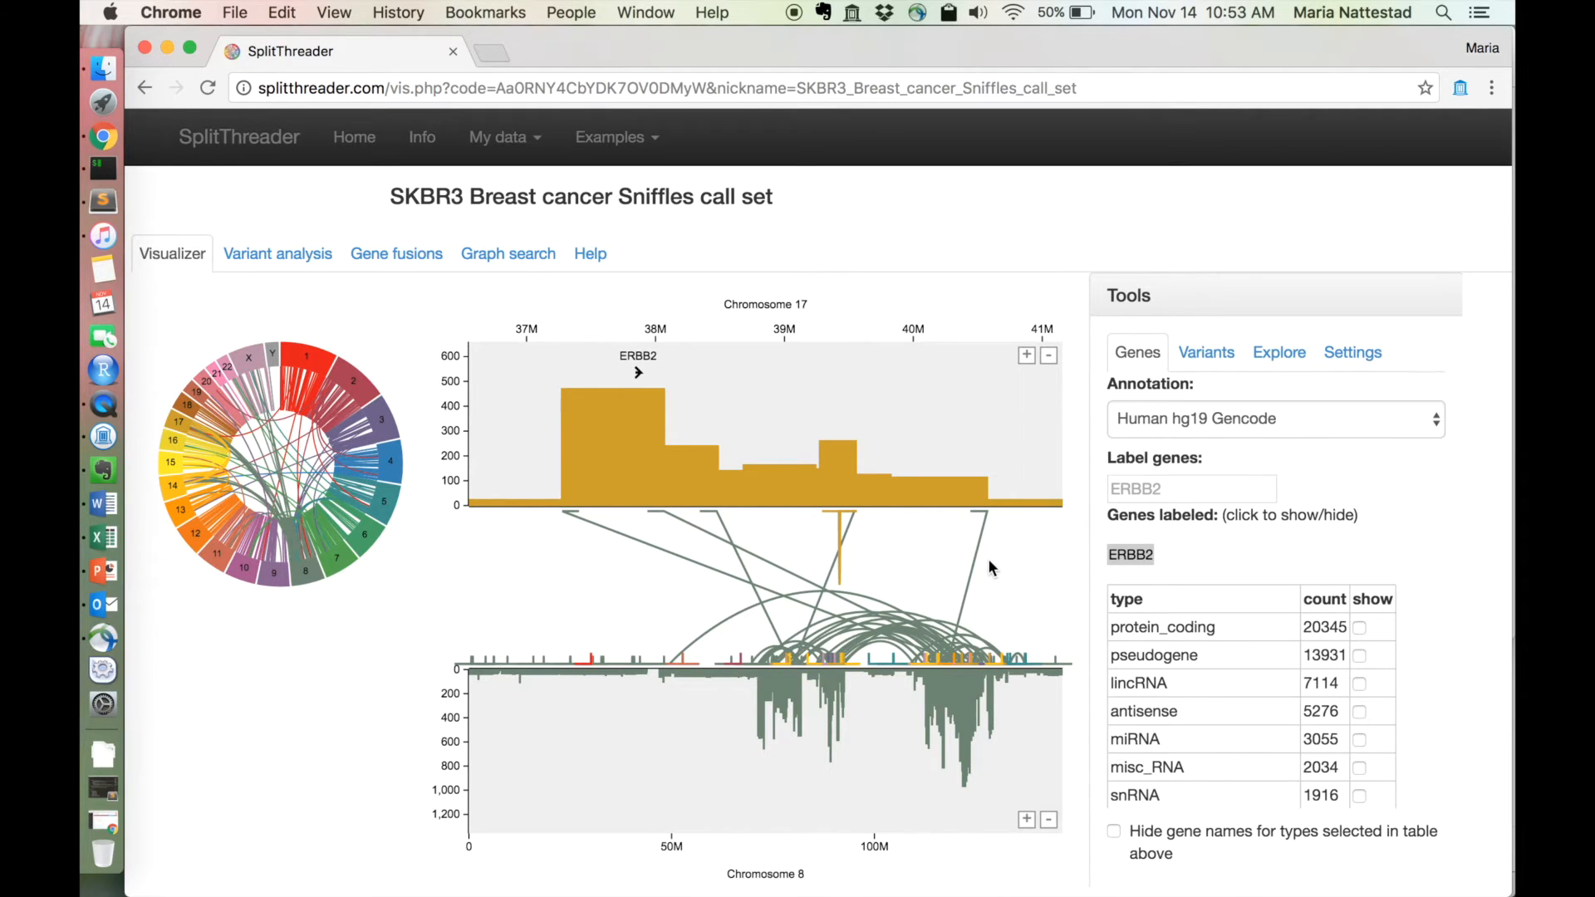
pyautogui.moveTo(692, 669)
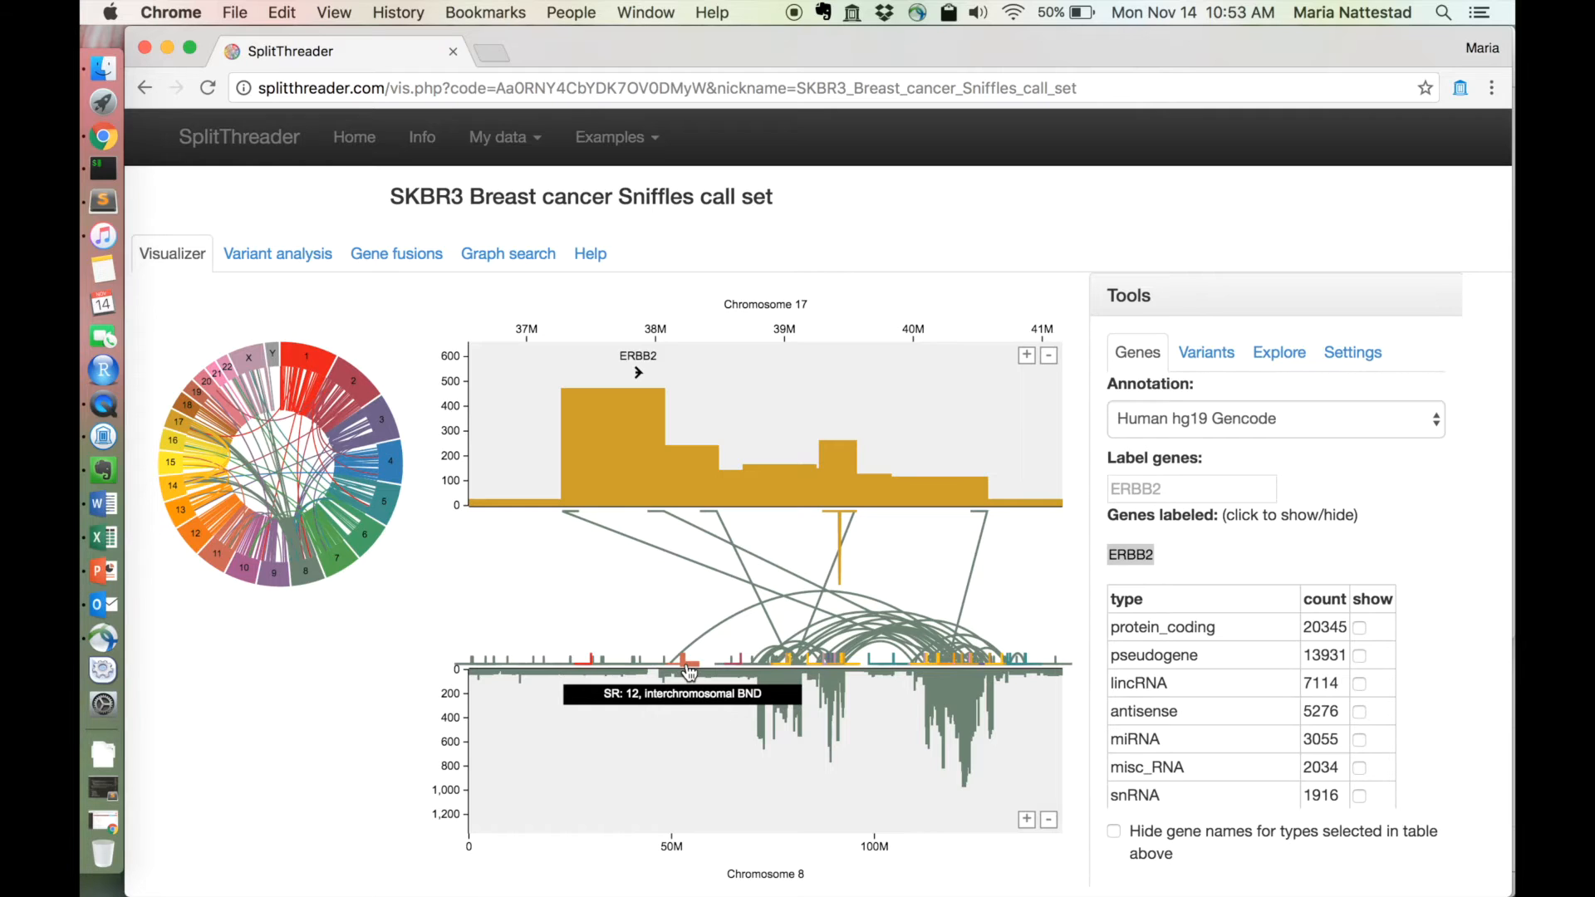
pyautogui.click(688, 668)
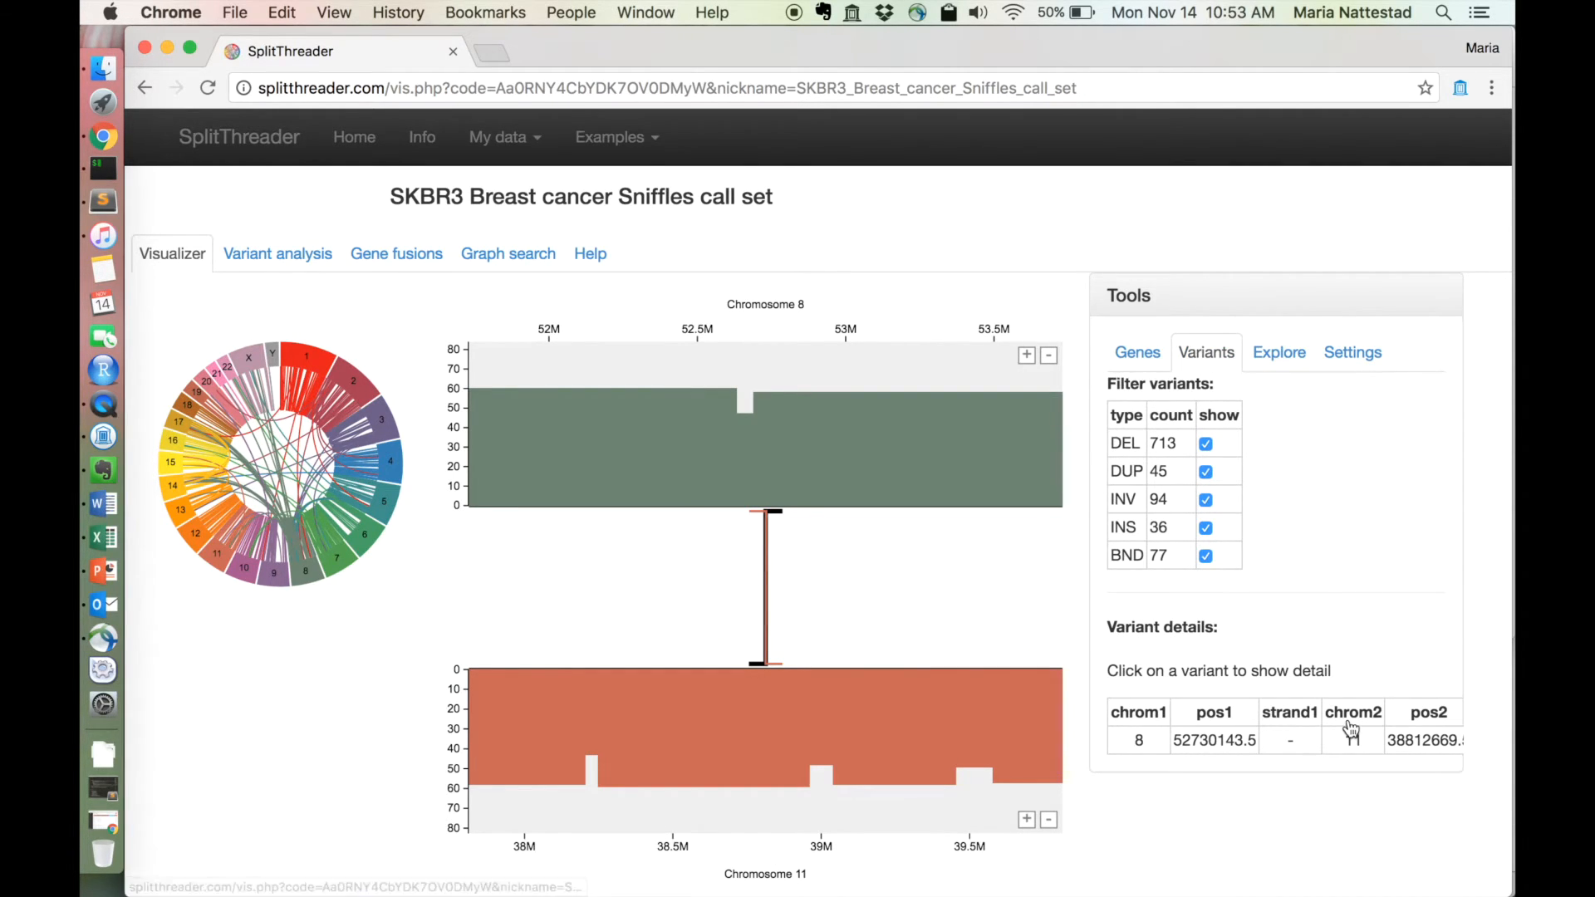
# Examine every column of the selected variant's details, and compare the neighbouring variant between chromosomes 8 and 11.
pyautogui.hscroll(10, 1342, 738)
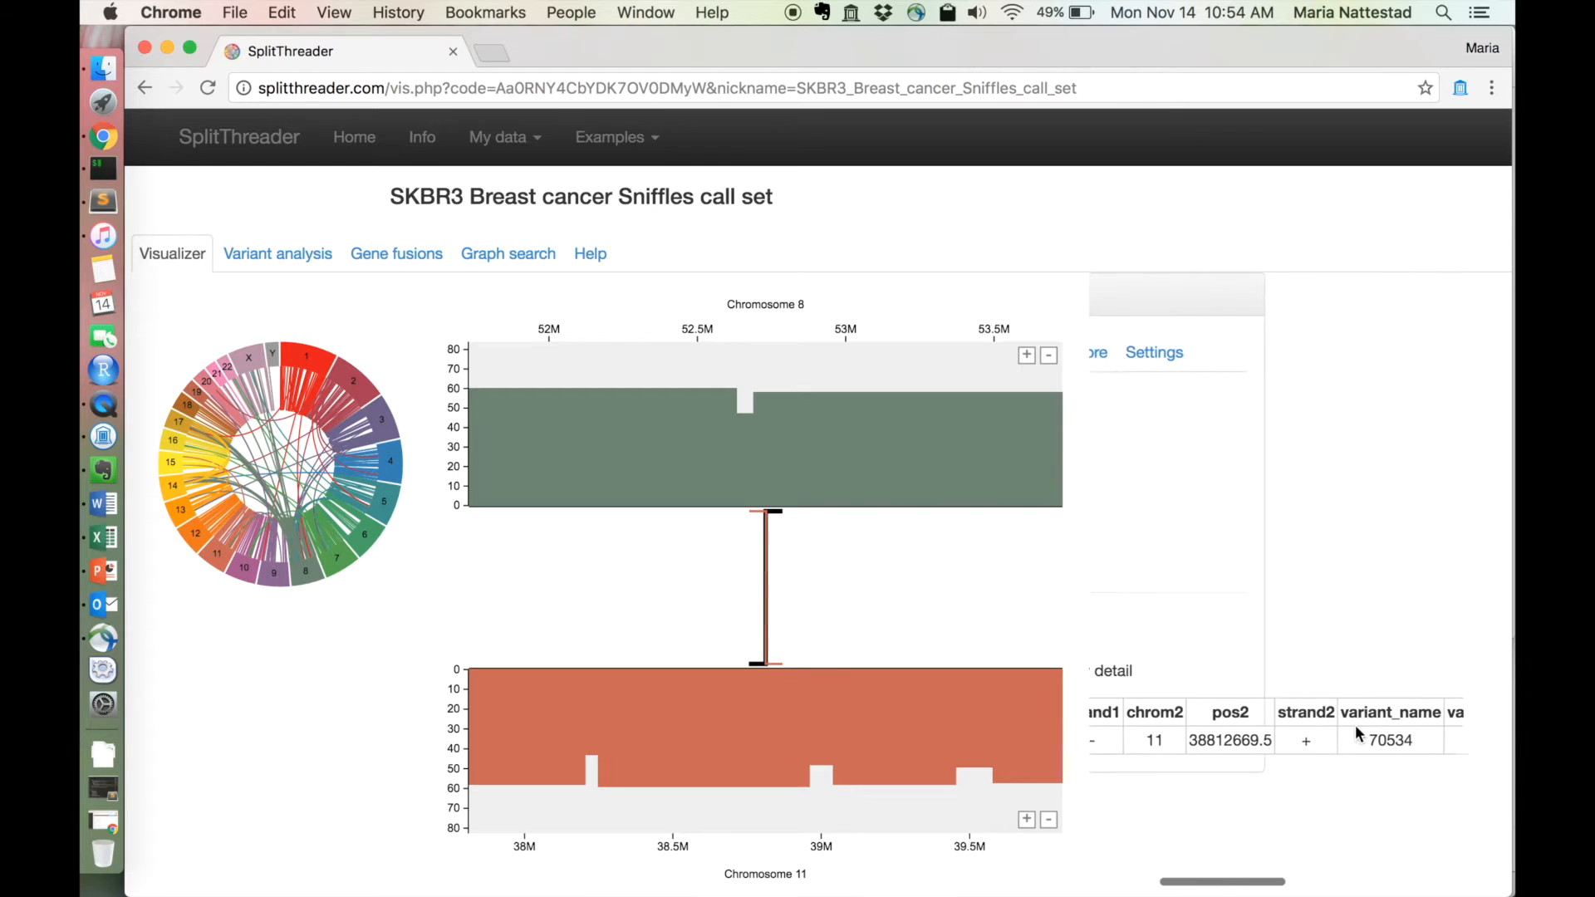
pyautogui.doubleClick(1236, 743)
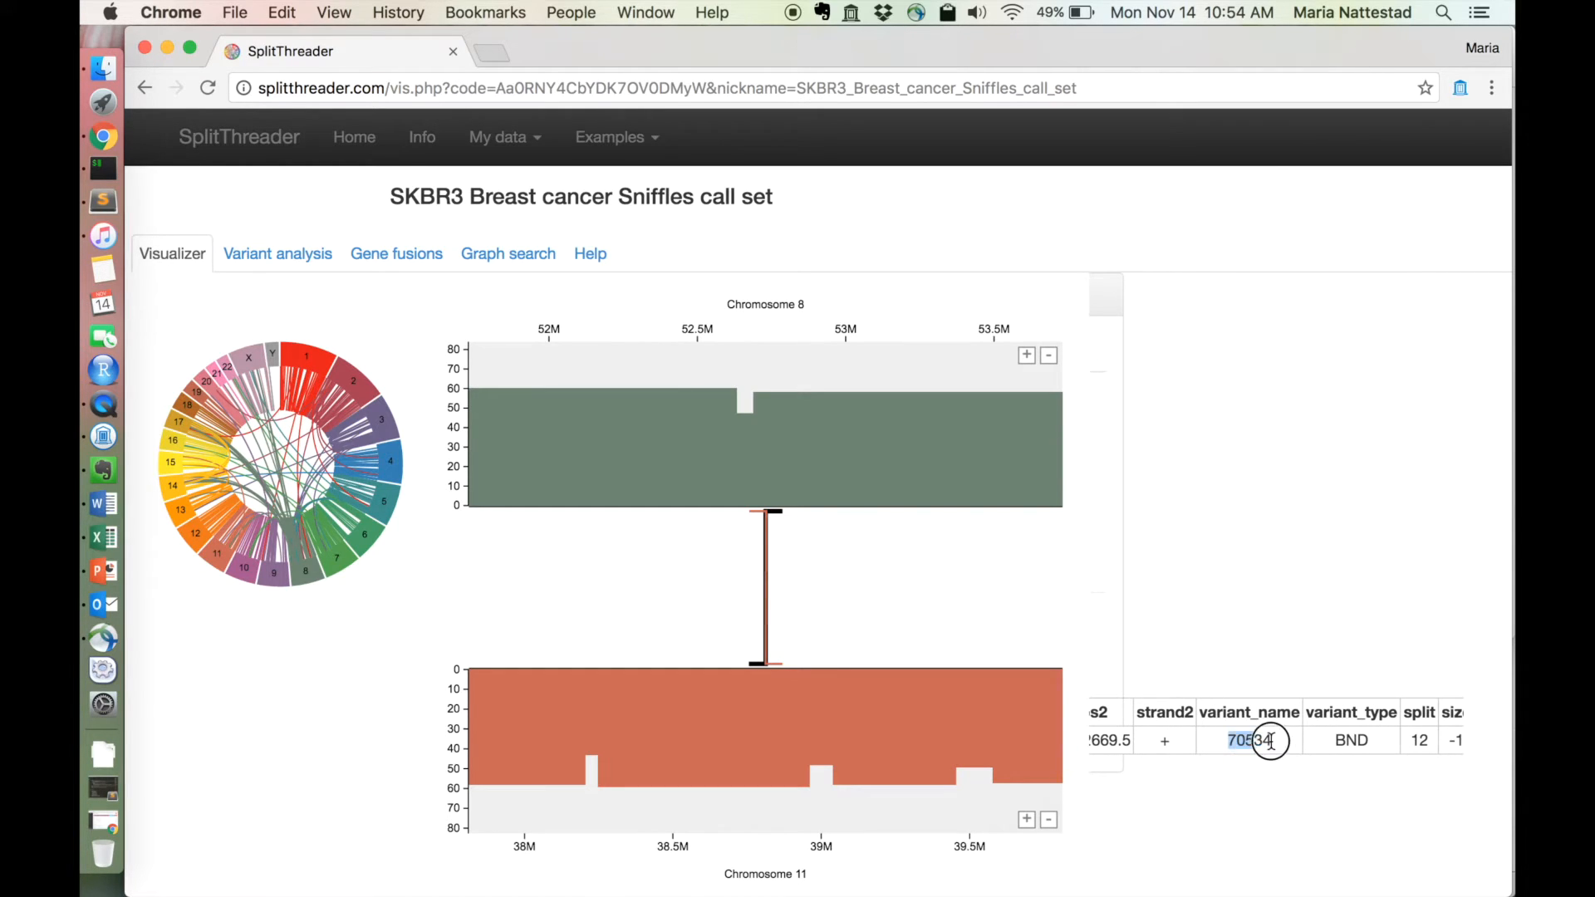
pyautogui.hscroll(-2, 1162, 712)
pyautogui.hscroll(-5, 1167, 719)
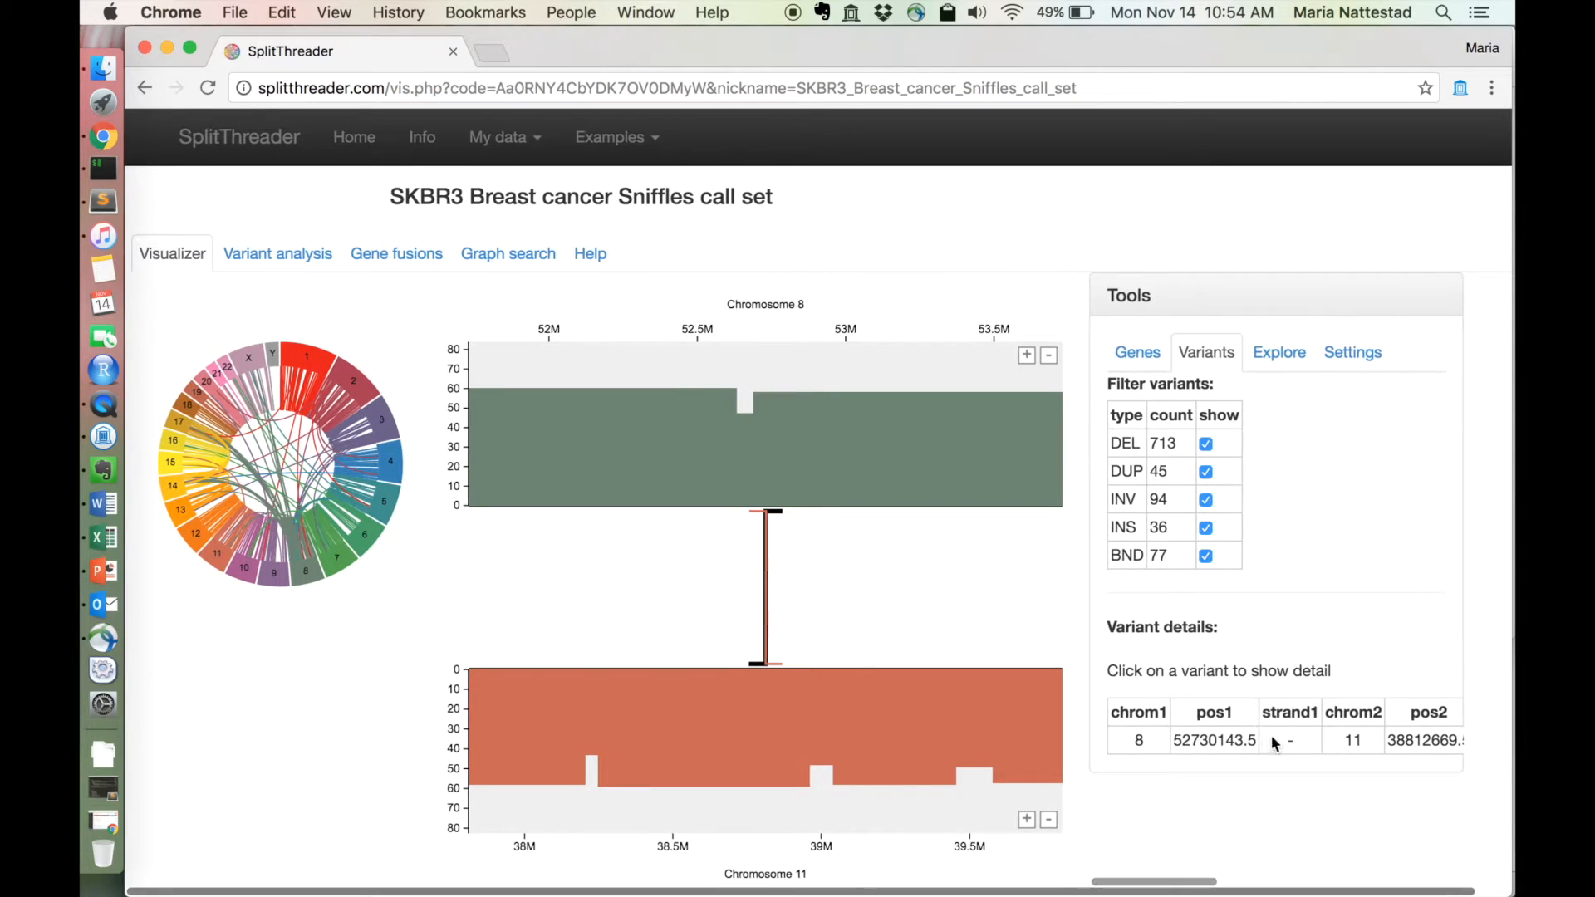
pyautogui.hscroll(5, 1382, 719)
pyautogui.hscroll(5, 1381, 719)
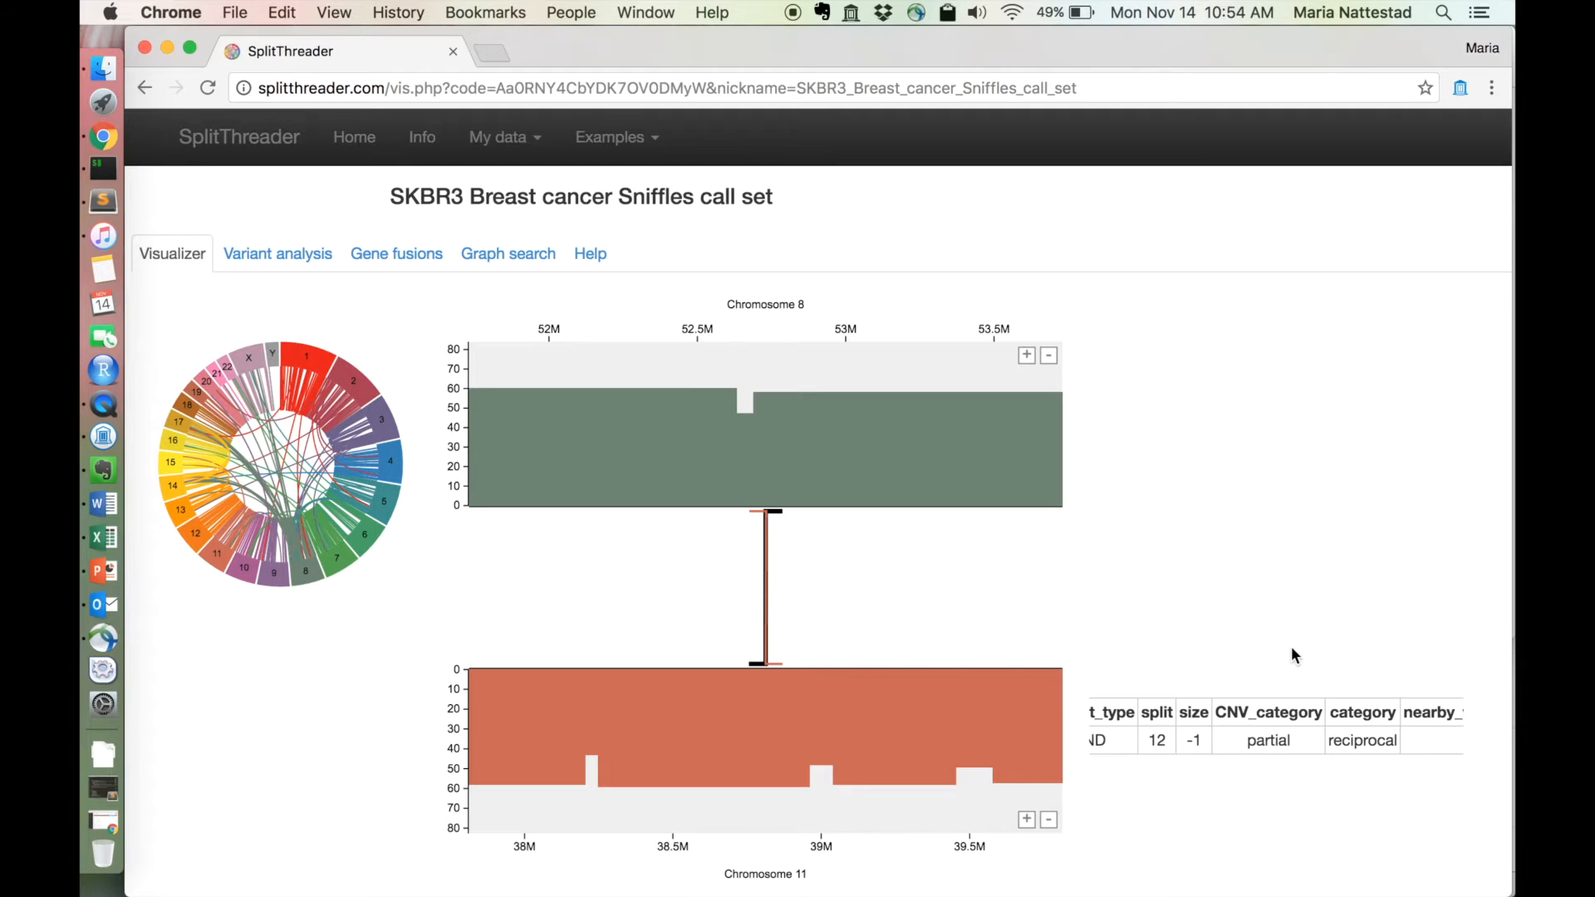
pyautogui.hscroll(-10, 1142, 731)
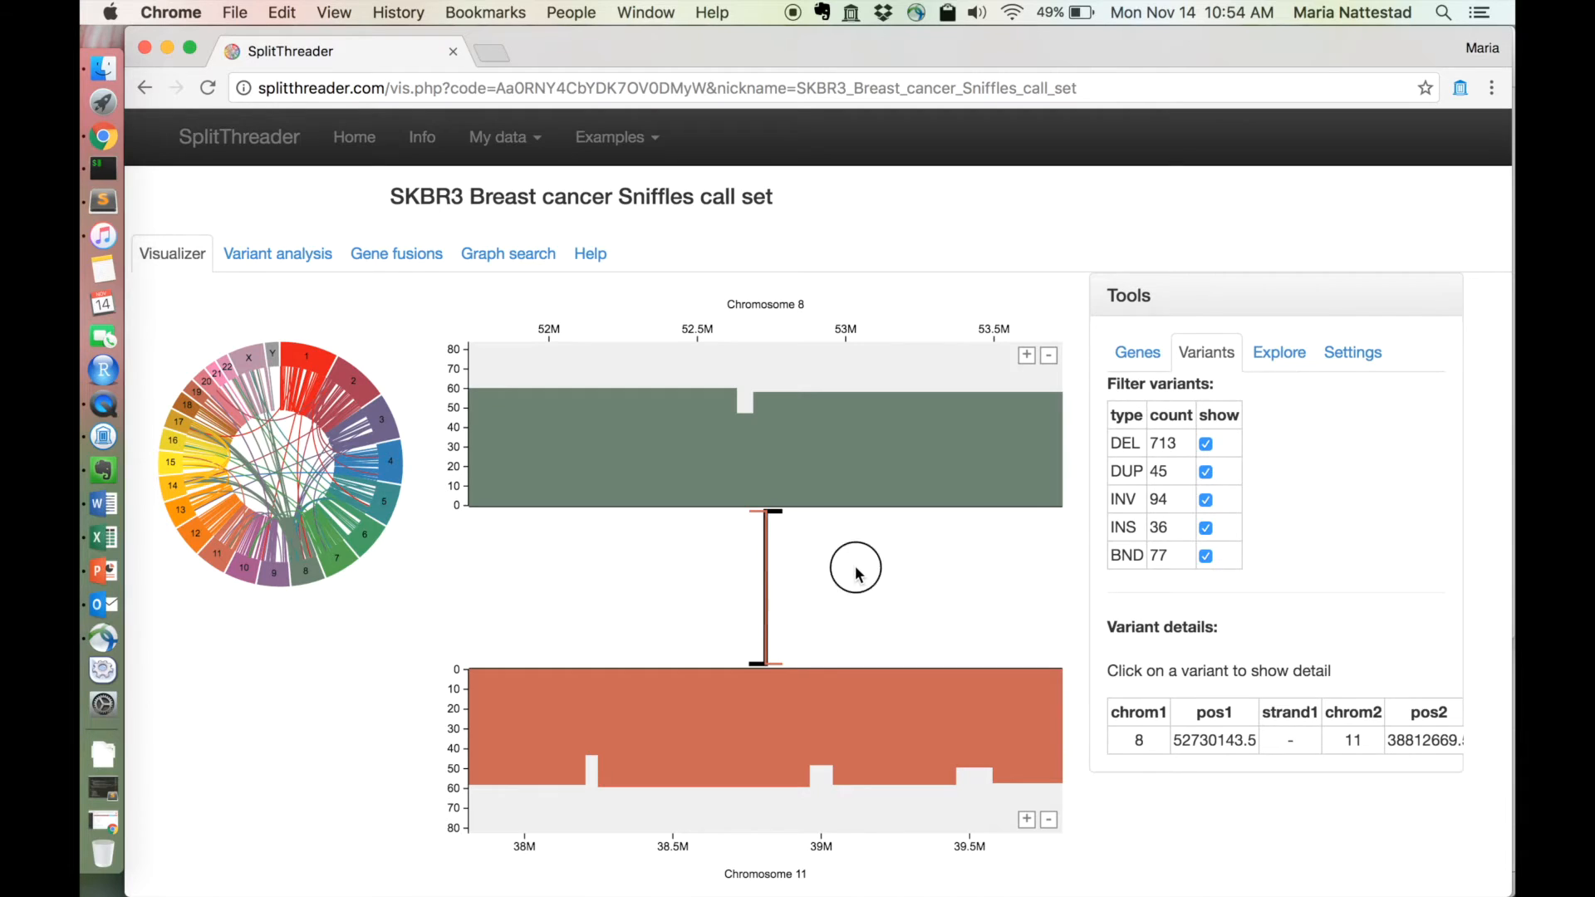
pyautogui.moveTo(769, 524)
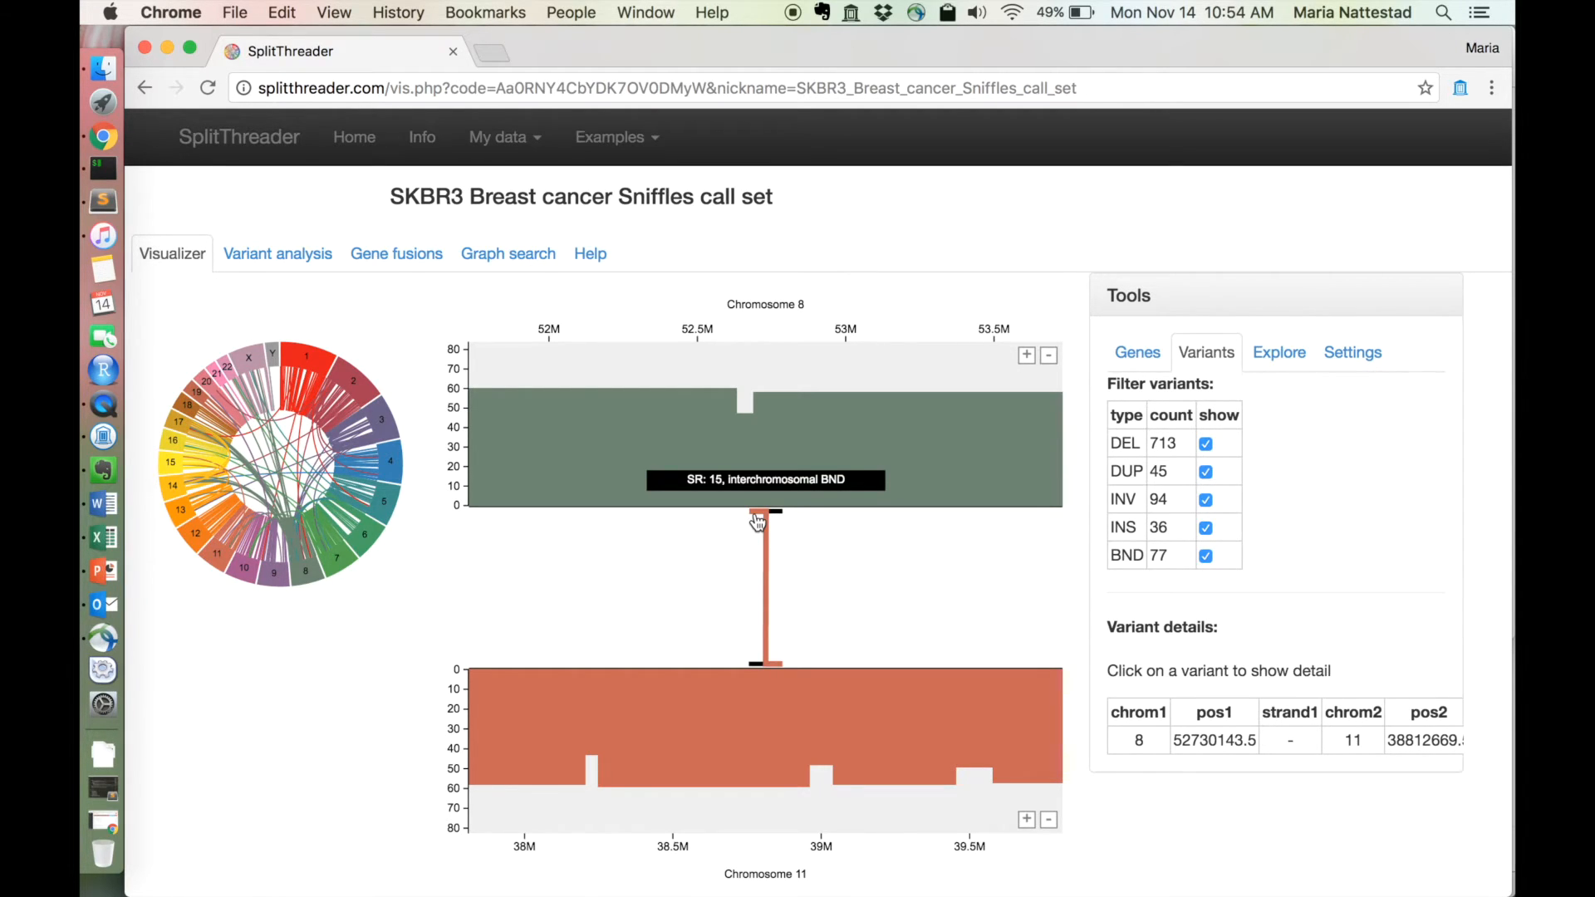
# Return to the gene settings and show the protein_coding genes in the coverage plots.
pyautogui.click(1145, 357)
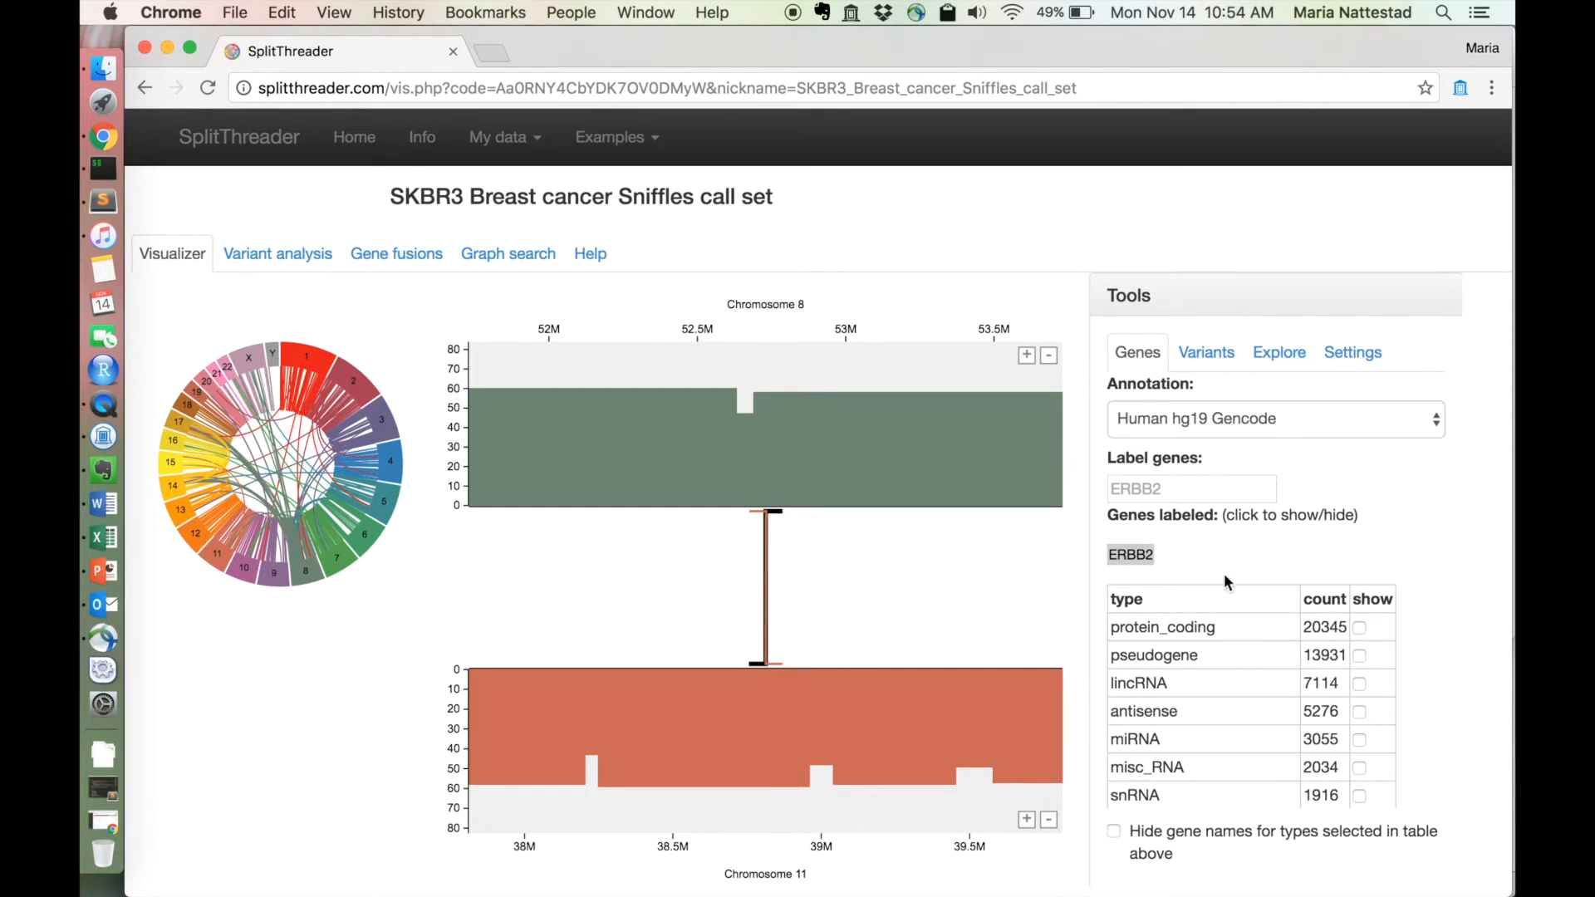
pyautogui.scroll(-1, 1273, 510)
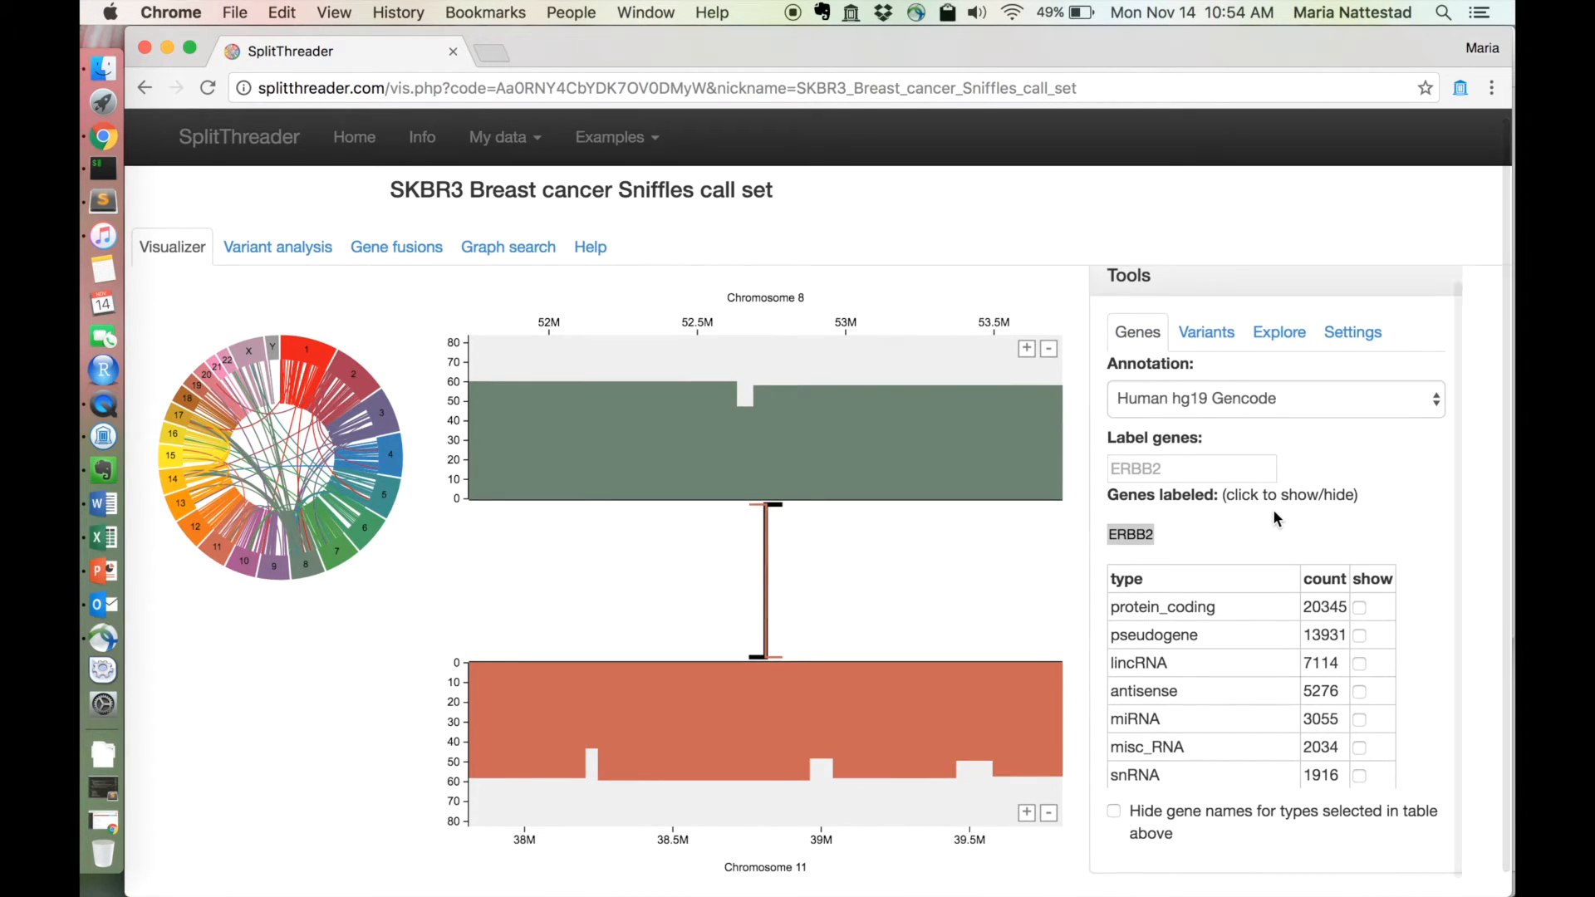
pyautogui.click(1362, 607)
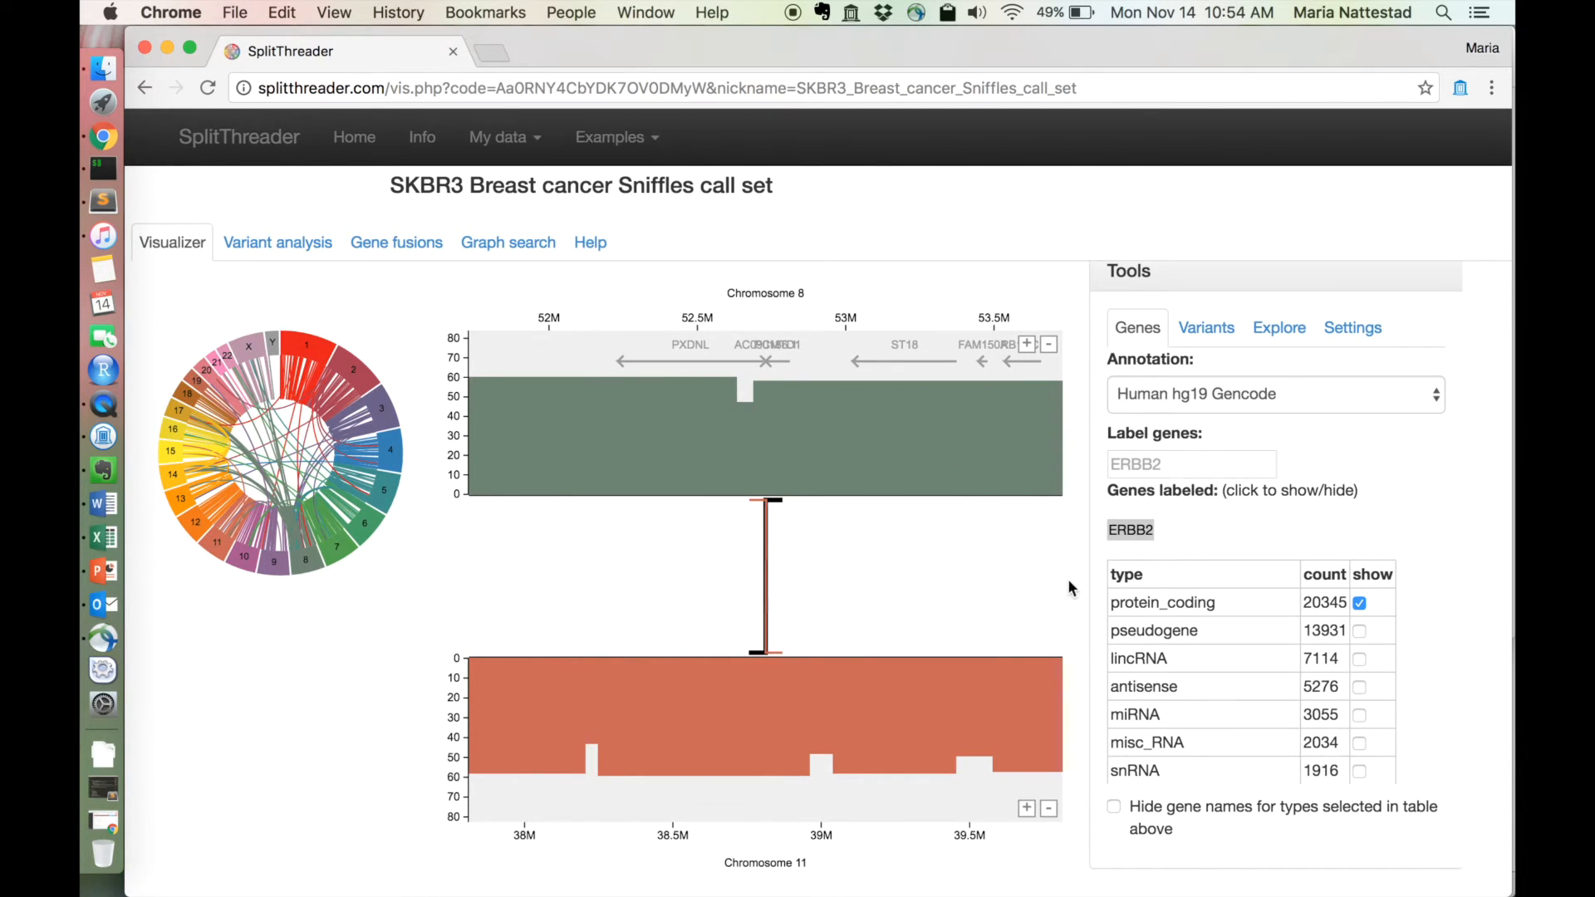
# Hide the protein_coding genes and try showing the pseudogene, miRNA, antisense and lincRNA gene types one at a time.
pyautogui.click(1360, 630)
pyautogui.click(1361, 607)
pyautogui.click(1360, 630)
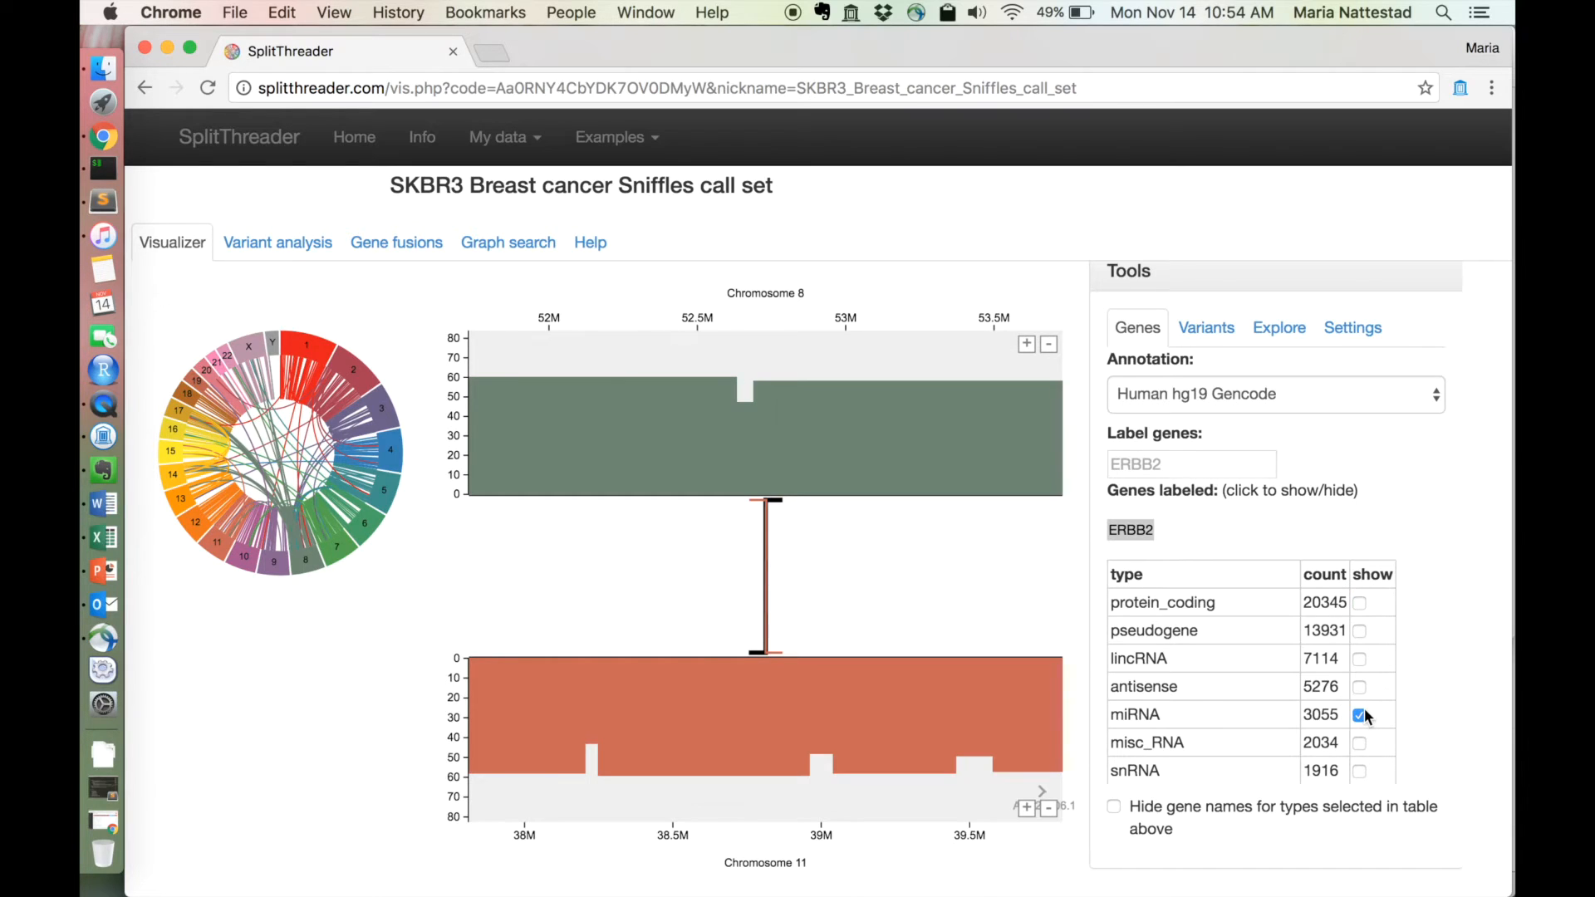
pyautogui.click(1360, 687)
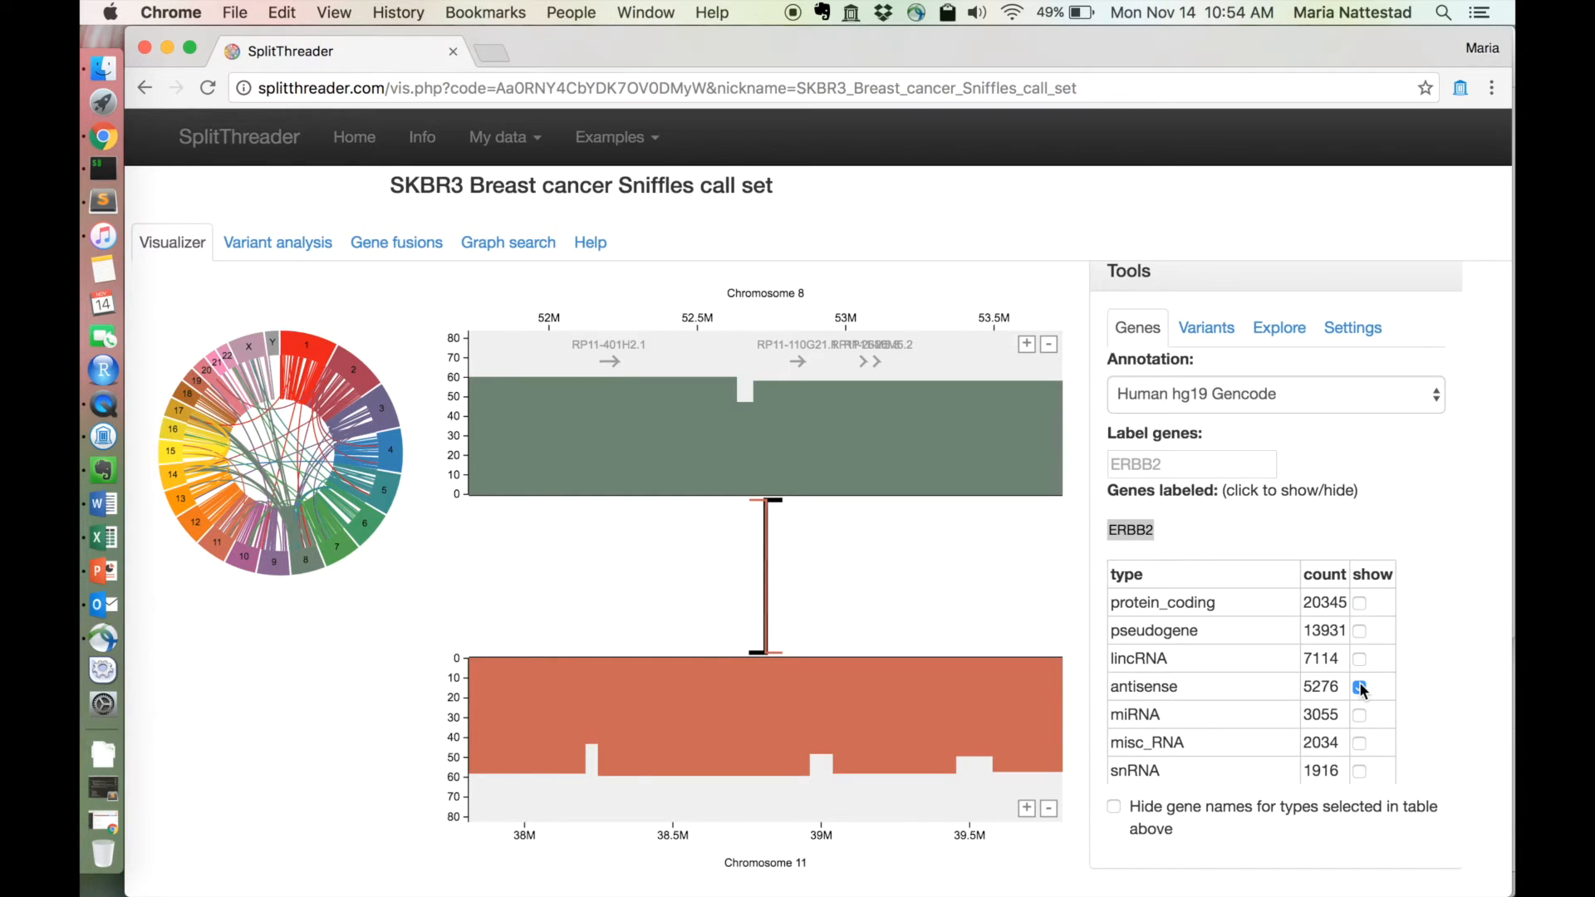
pyautogui.click(1360, 687)
pyautogui.click(1360, 658)
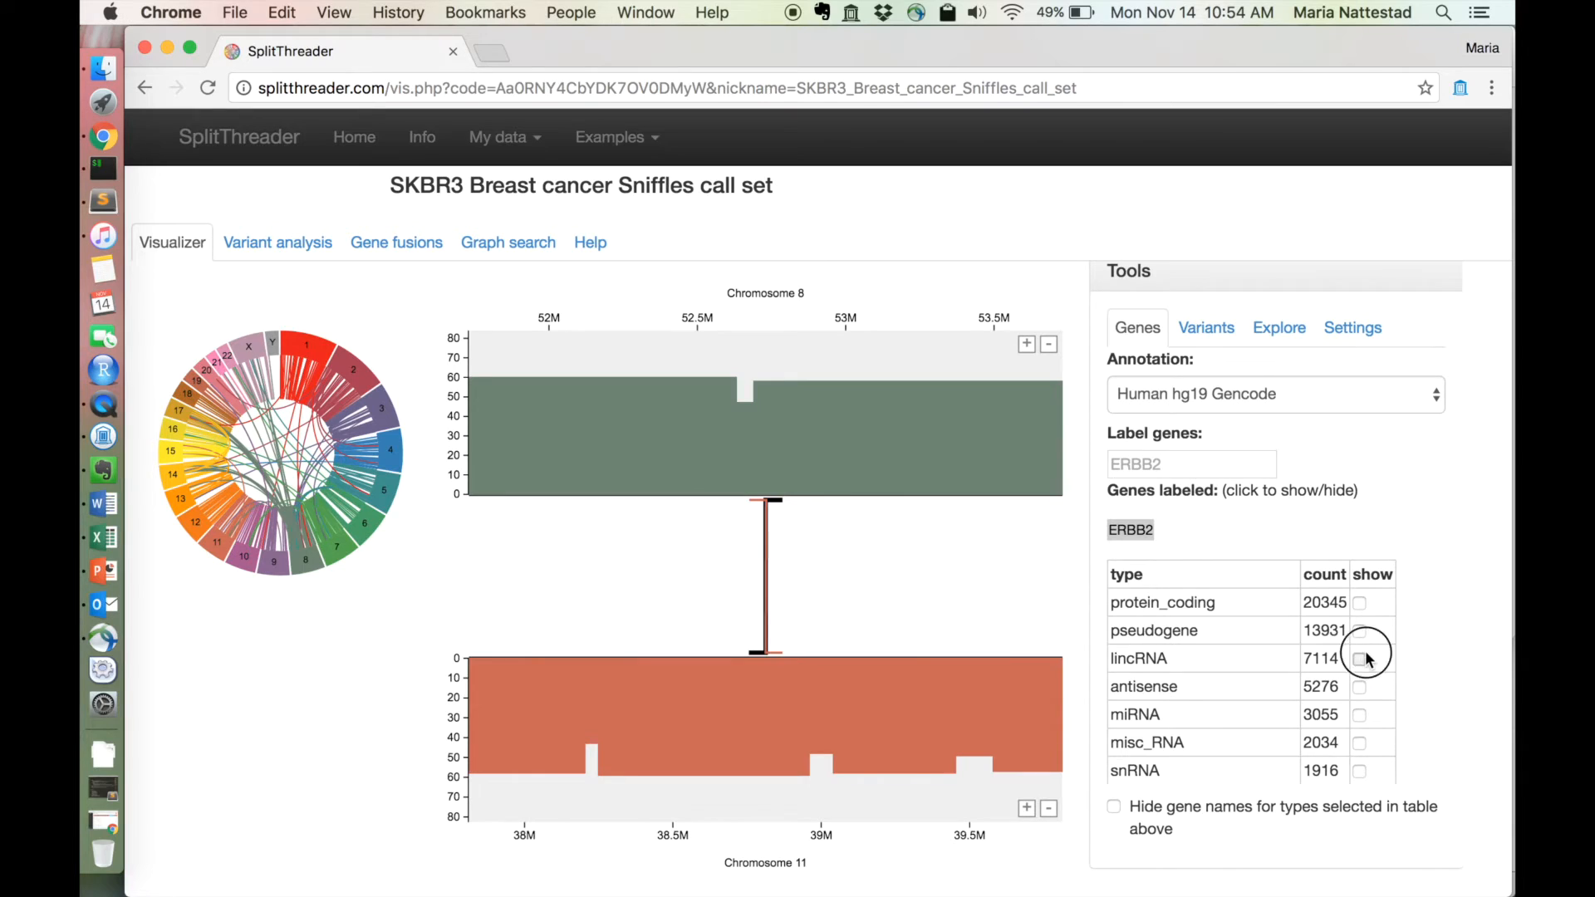
pyautogui.click(1360, 658)
# Show the protein_coding genes across a wider stretch of chromosome 8, about 45M to 60M, and briefly hide their names.
pyautogui.click(1360, 603)
pyautogui.click(1049, 344)
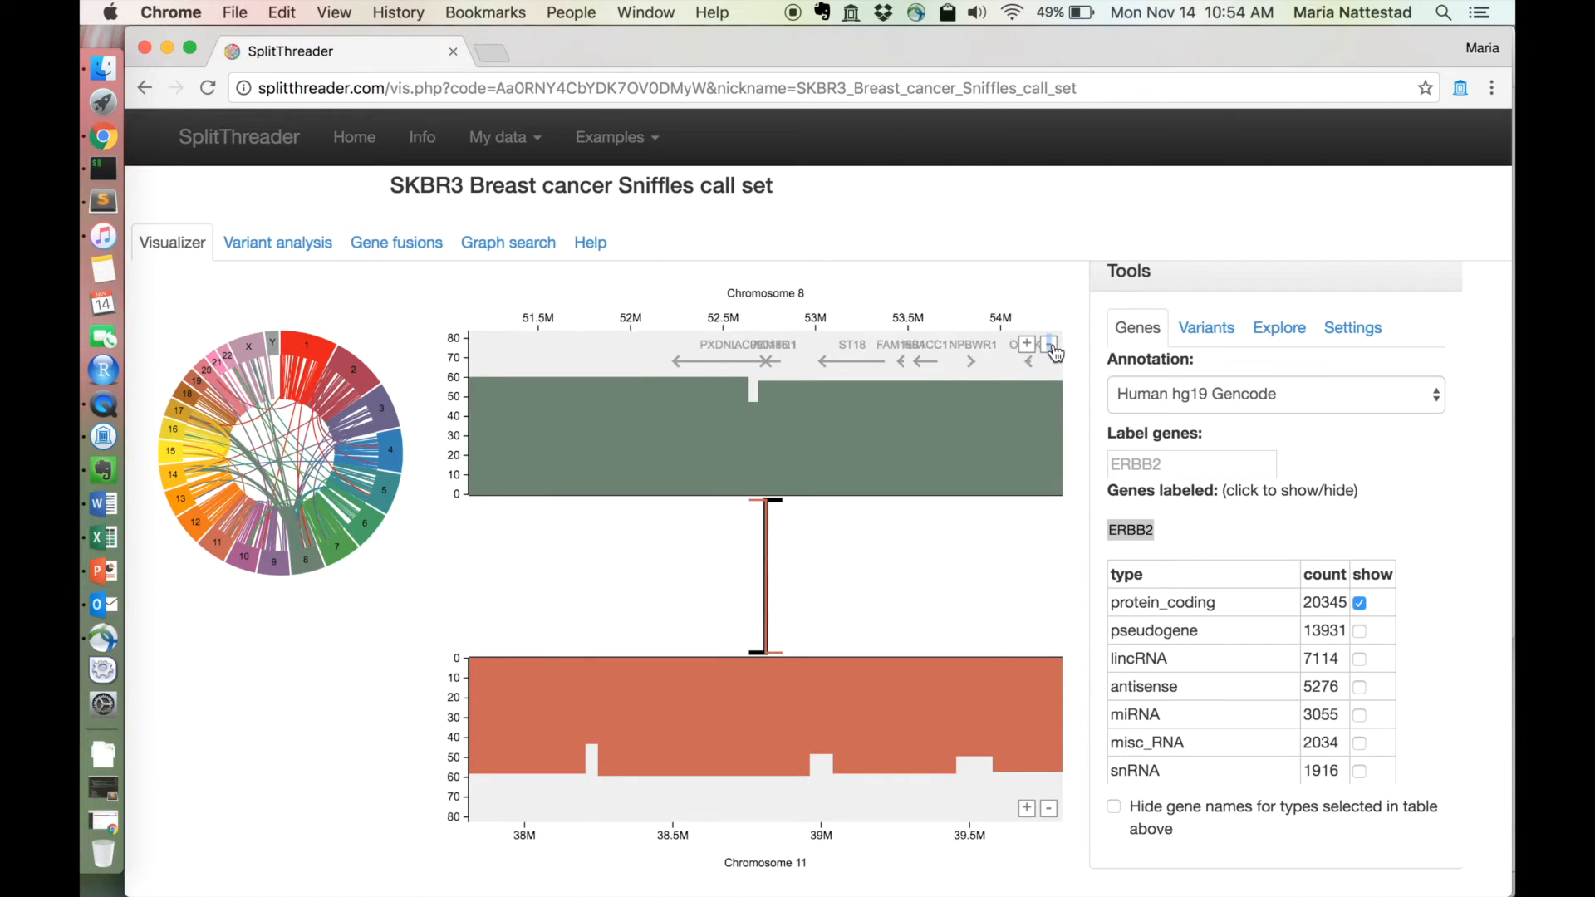
pyautogui.click(1048, 344)
pyautogui.click(1048, 344)
pyautogui.click(1048, 344)
pyautogui.click(1114, 807)
pyautogui.click(1114, 805)
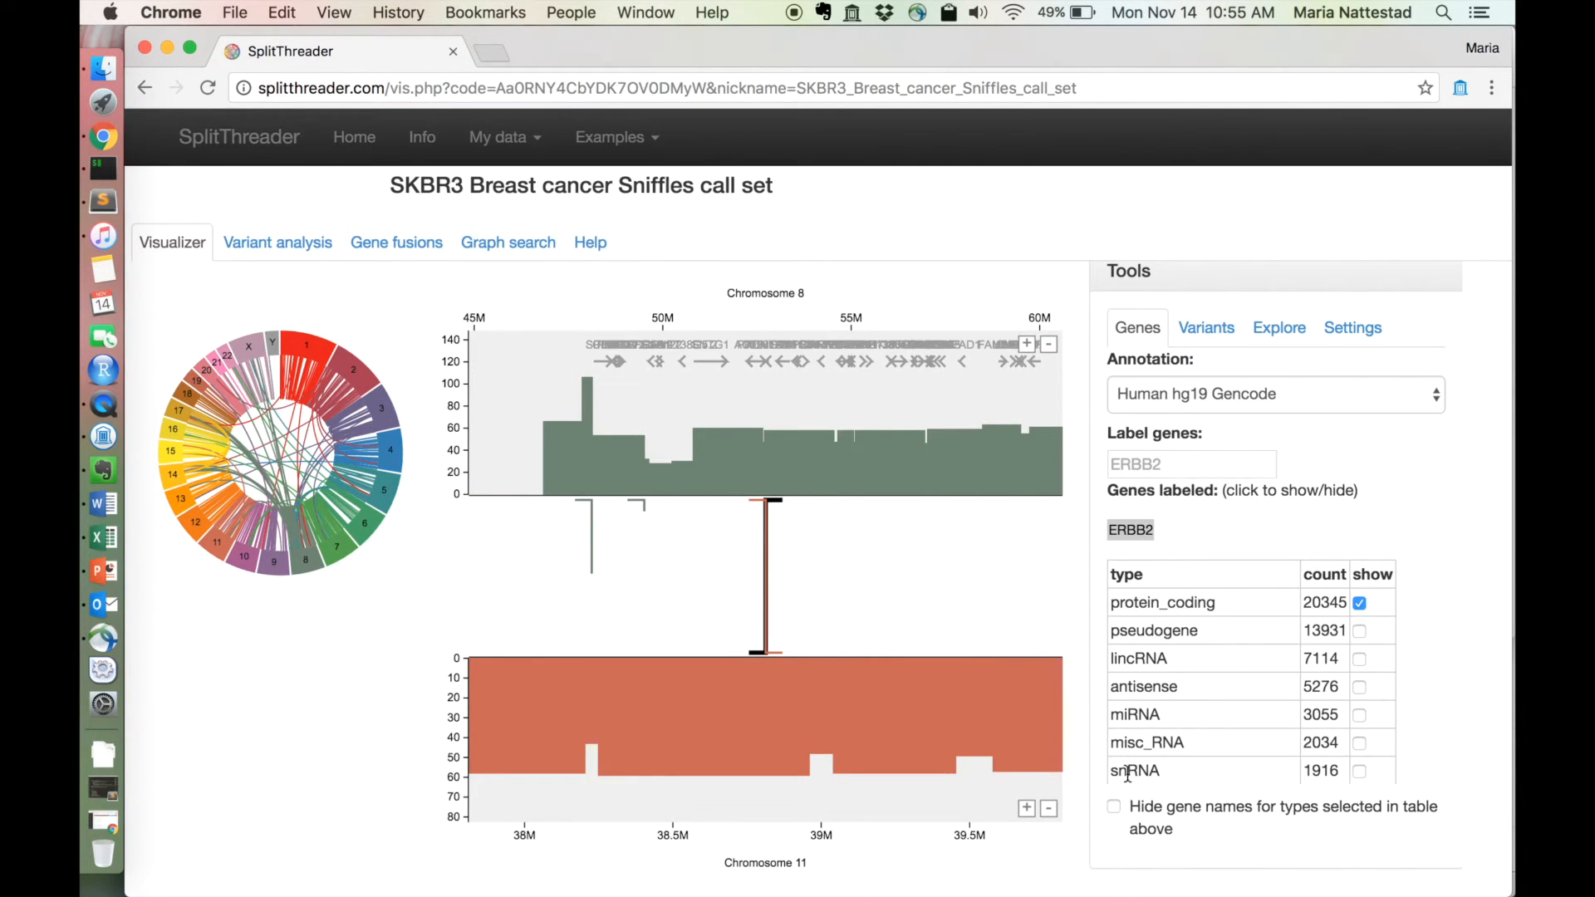
# Hide the protein_coding genes and look through the remaining gene types in the table.
pyautogui.click(1360, 604)
pyautogui.scroll(-5, 1382, 580)
pyautogui.scroll(-3, 1428, 561)
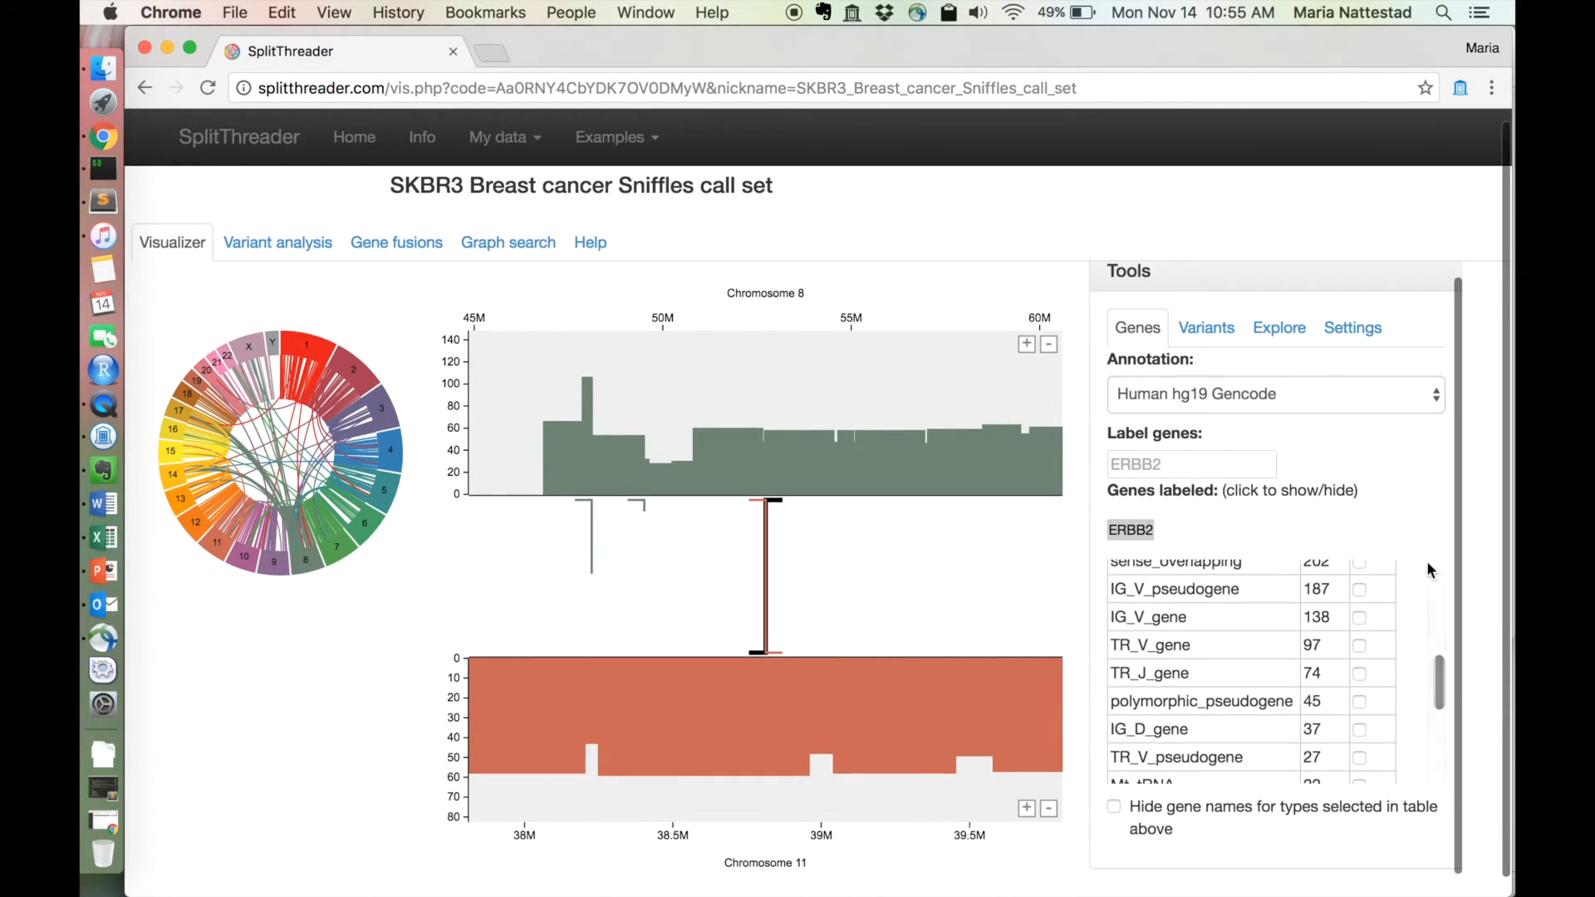
# Bring up the variant filters, and show chromosome 1 in the upper coverage plot and chromosome 2 in the lower one.
pyautogui.click(1217, 340)
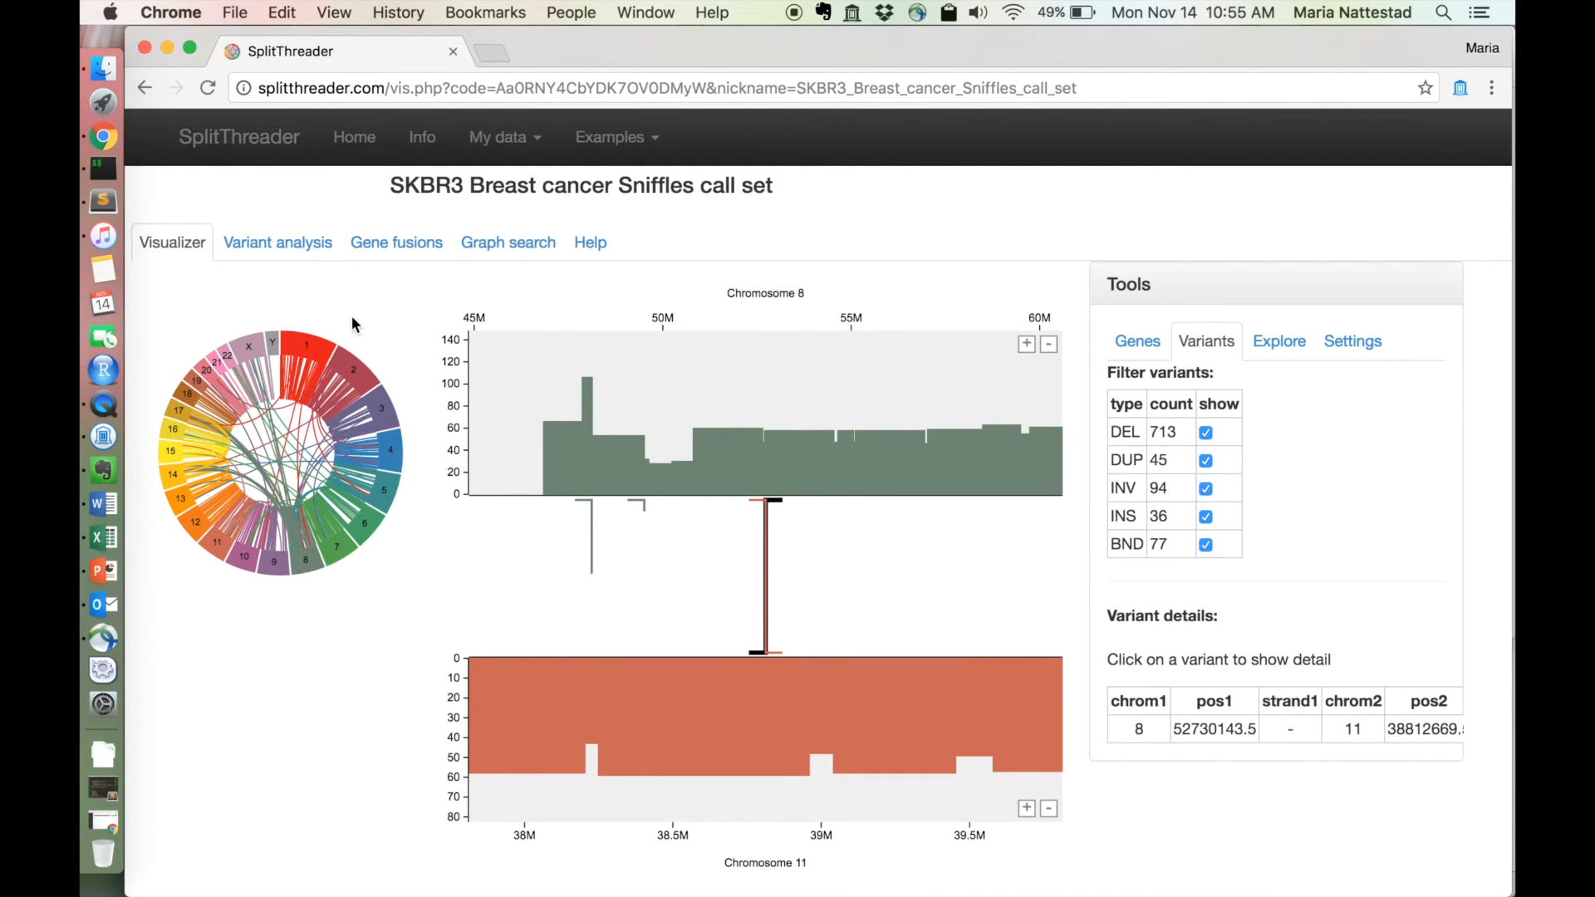
pyautogui.moveTo(317, 343); pyautogui.dragTo(682, 347)
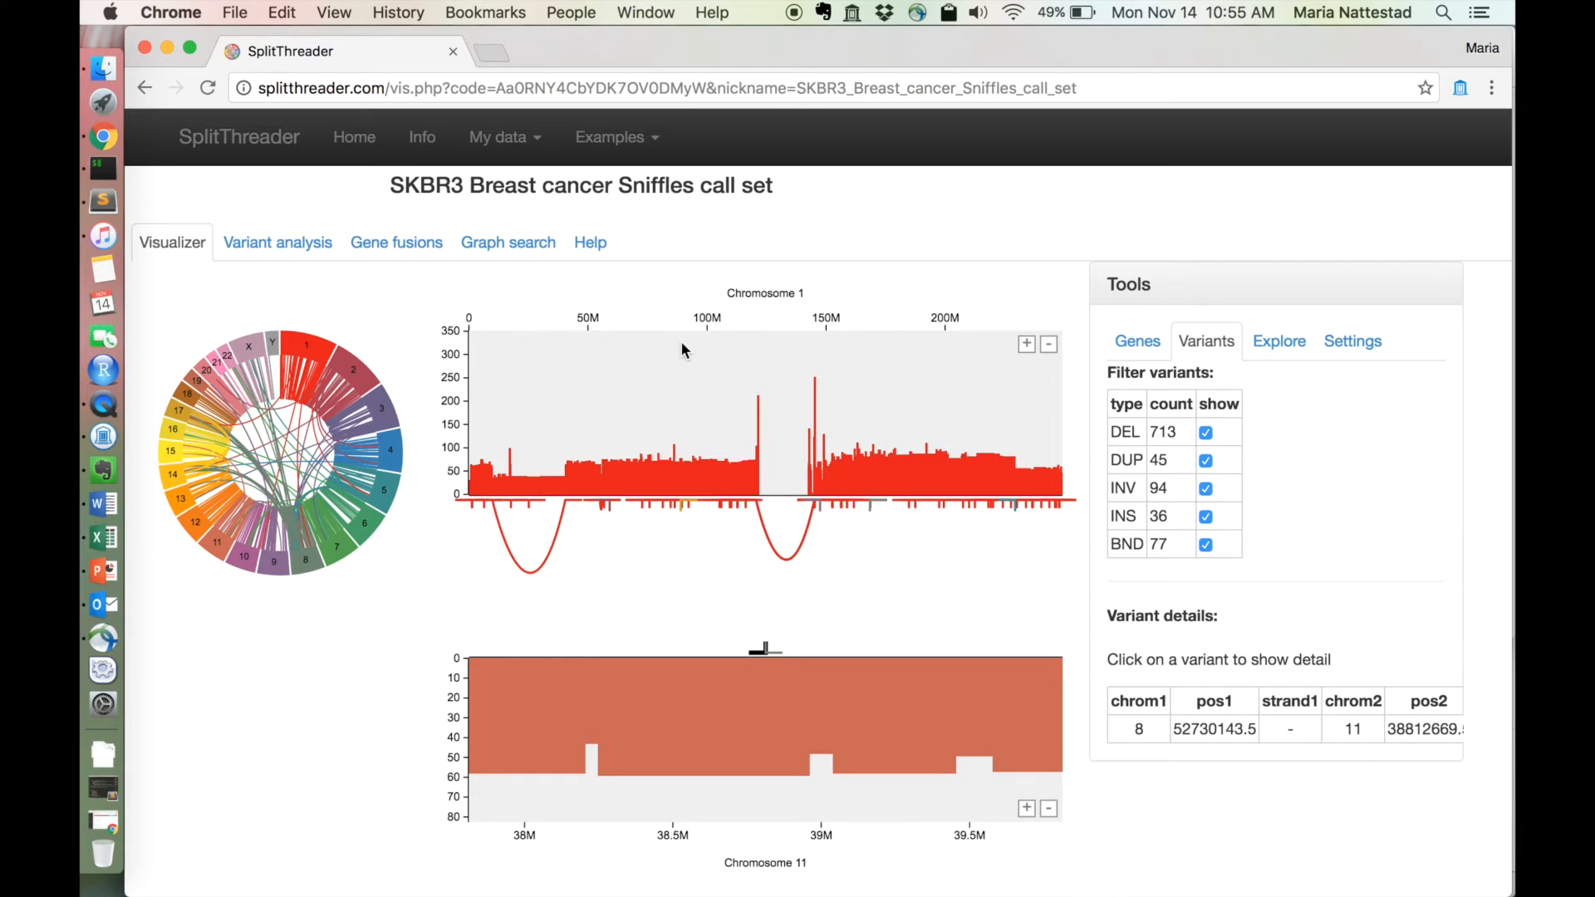
pyautogui.moveTo(361, 384); pyautogui.dragTo(675, 759)
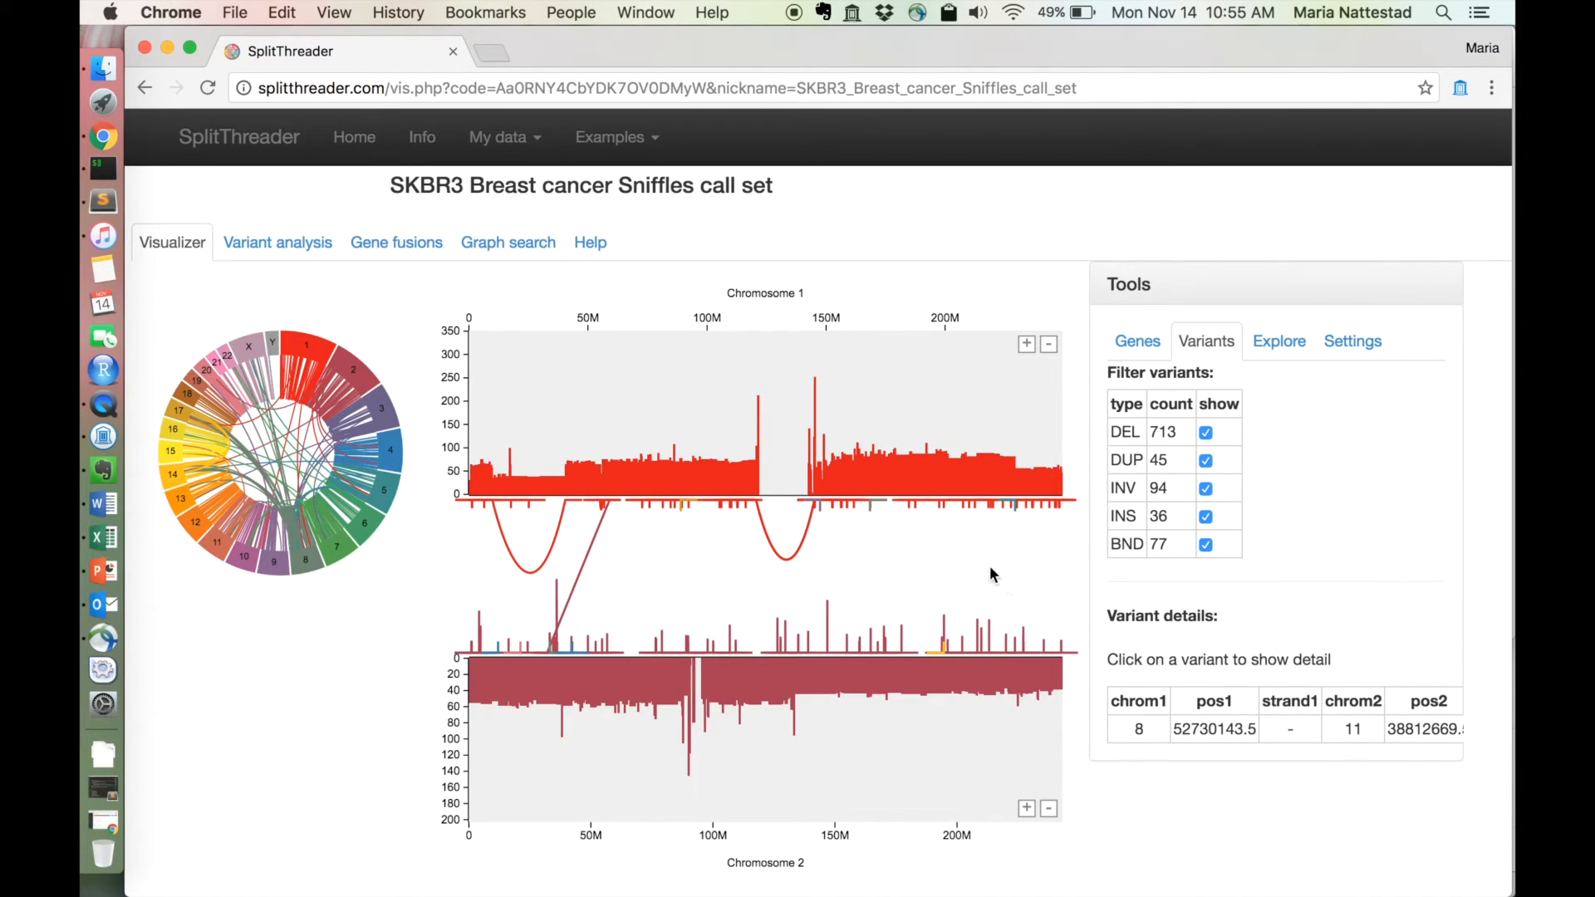
# Toggle the DEL variants off and on to compare the plots, leaving them hidden.
pyautogui.click(1206, 433)
pyautogui.click(1208, 432)
pyautogui.click(1208, 432)
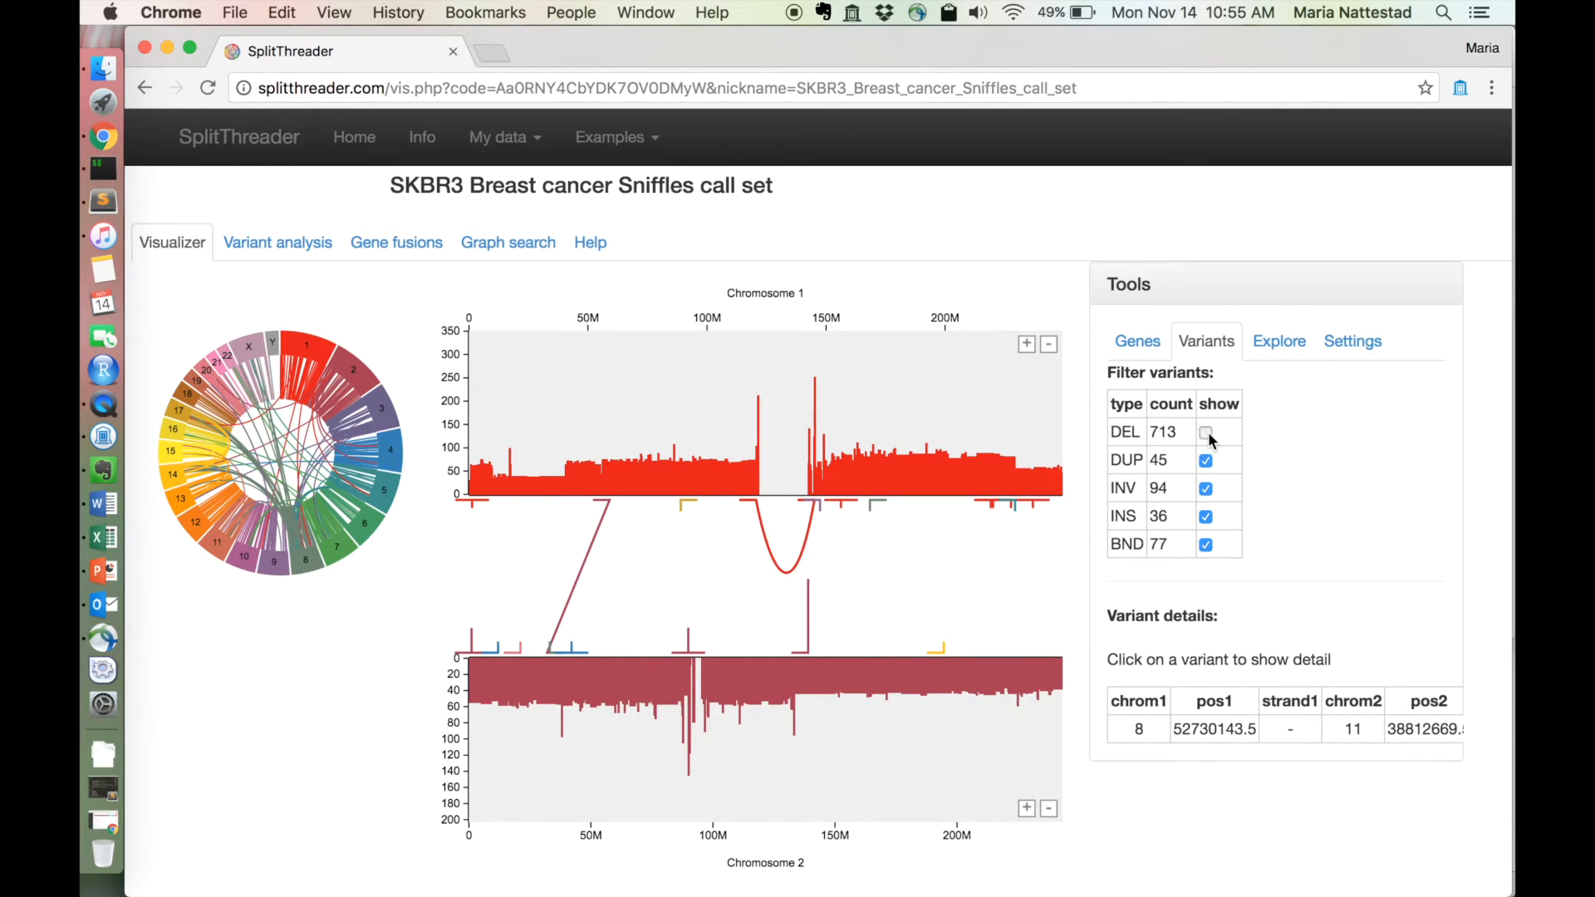
# Show only the DEL variants by restoring them and hiding the DUP, INV, INS and BND types.
pyautogui.click(1207, 432)
pyautogui.click(1207, 460)
pyautogui.click(1206, 488)
pyautogui.click(1207, 517)
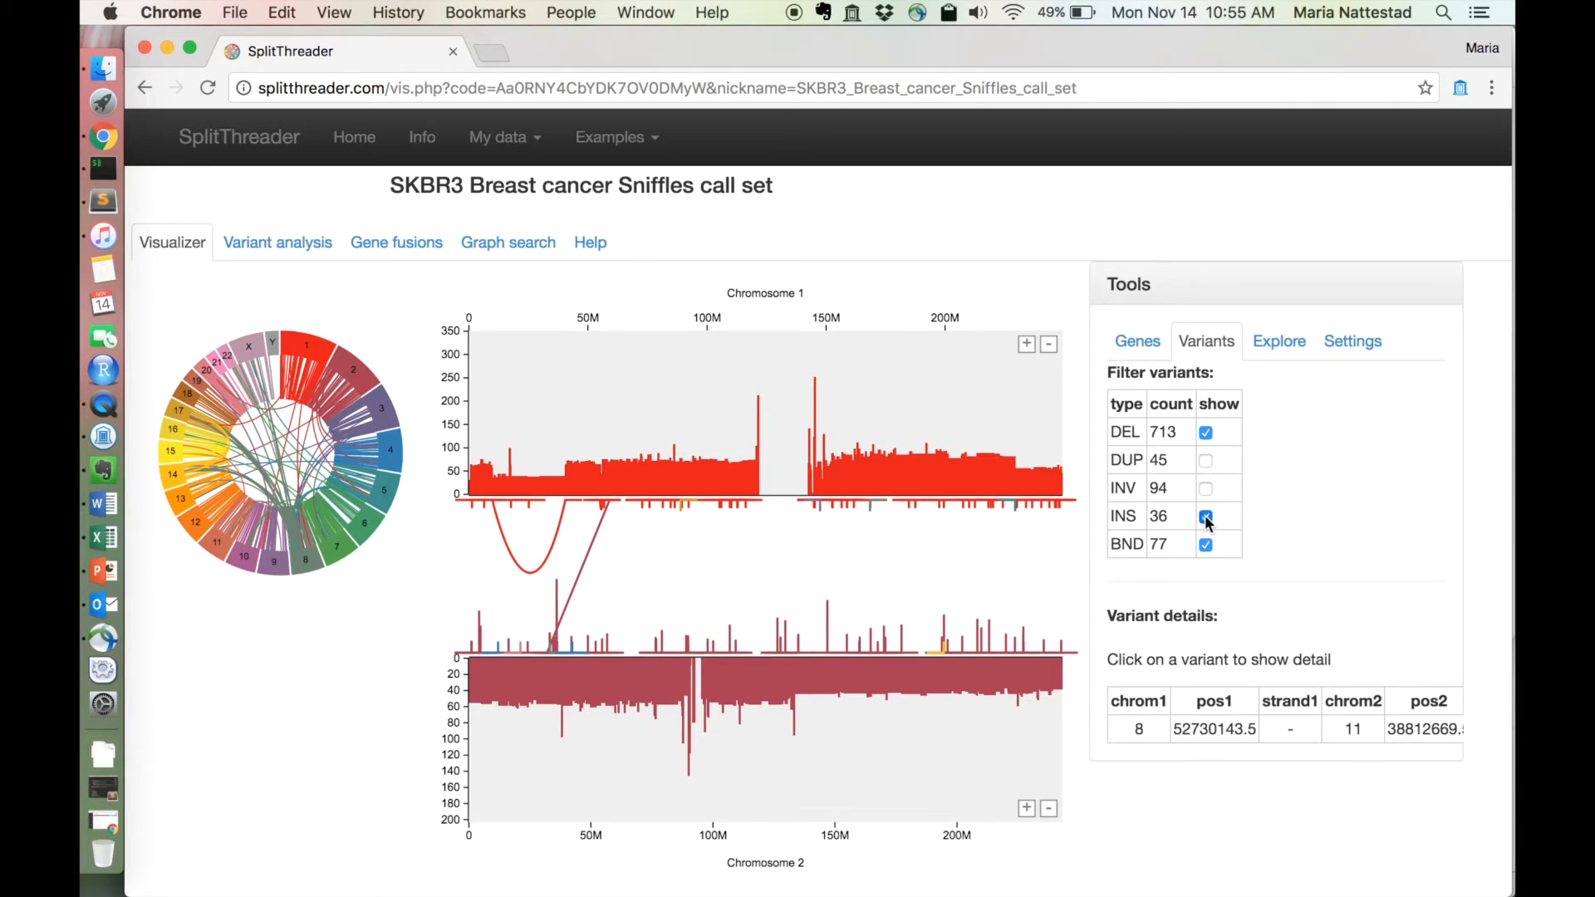
pyautogui.click(1206, 545)
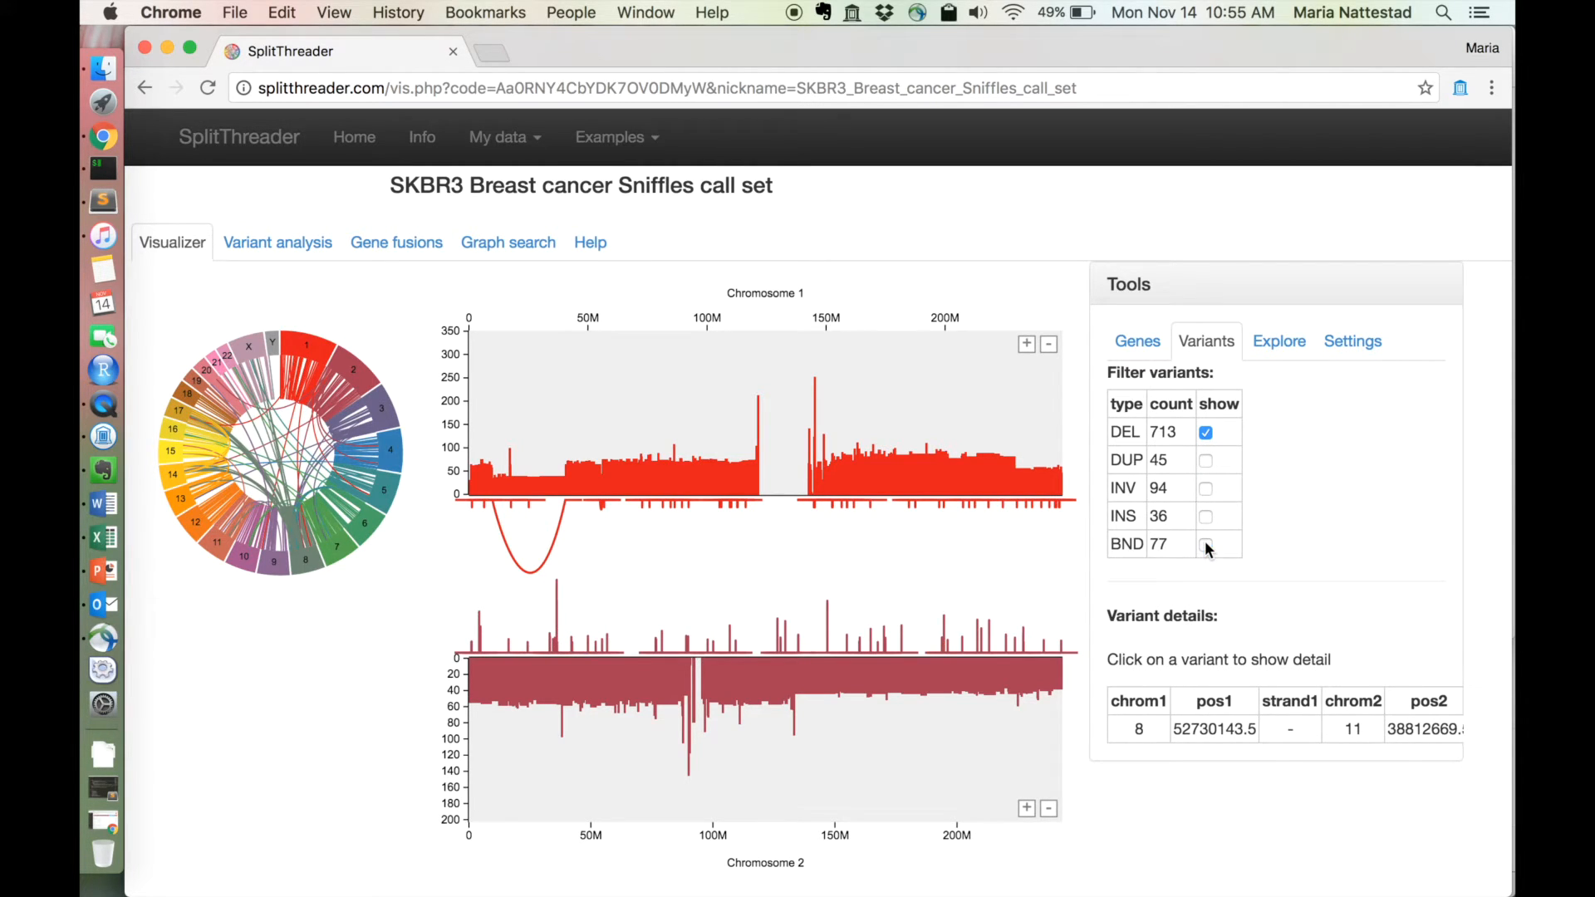
# Hide the DEL variants and show the DUP, INV, INS and BND variants again.
pyautogui.click(1206, 432)
pyautogui.click(1206, 460)
pyautogui.click(1206, 488)
pyautogui.click(1206, 516)
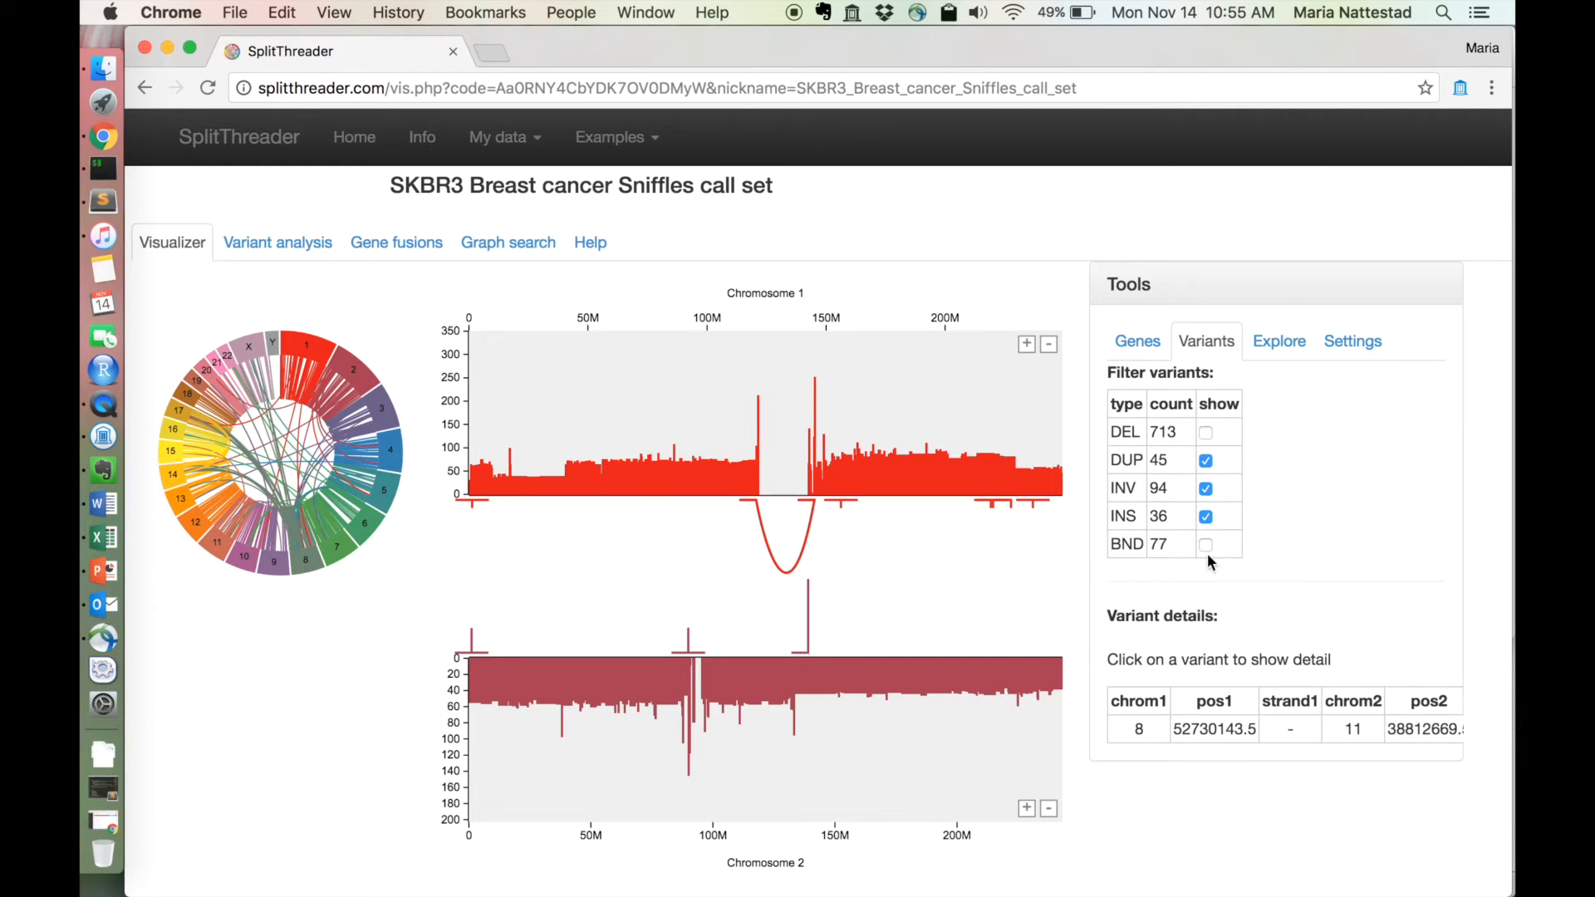
pyautogui.click(1206, 544)
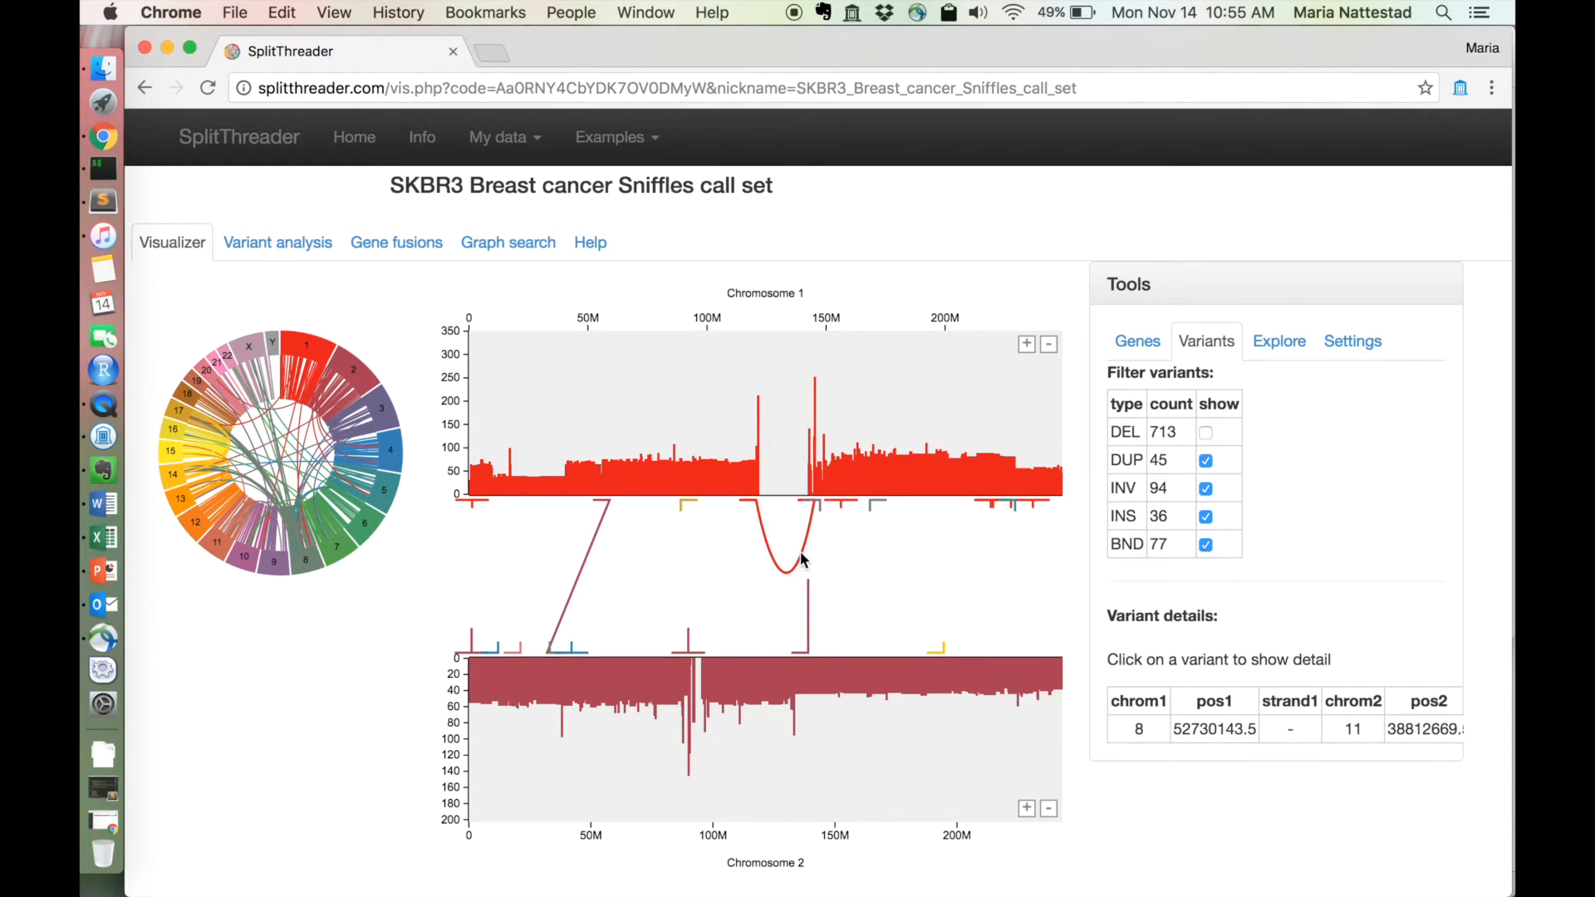
# Inspect the interchromosomal variant linking chromosomes 1 and 2, and show the DEL variants again.
pyautogui.moveTo(803, 558)
pyautogui.moveTo(585, 580)
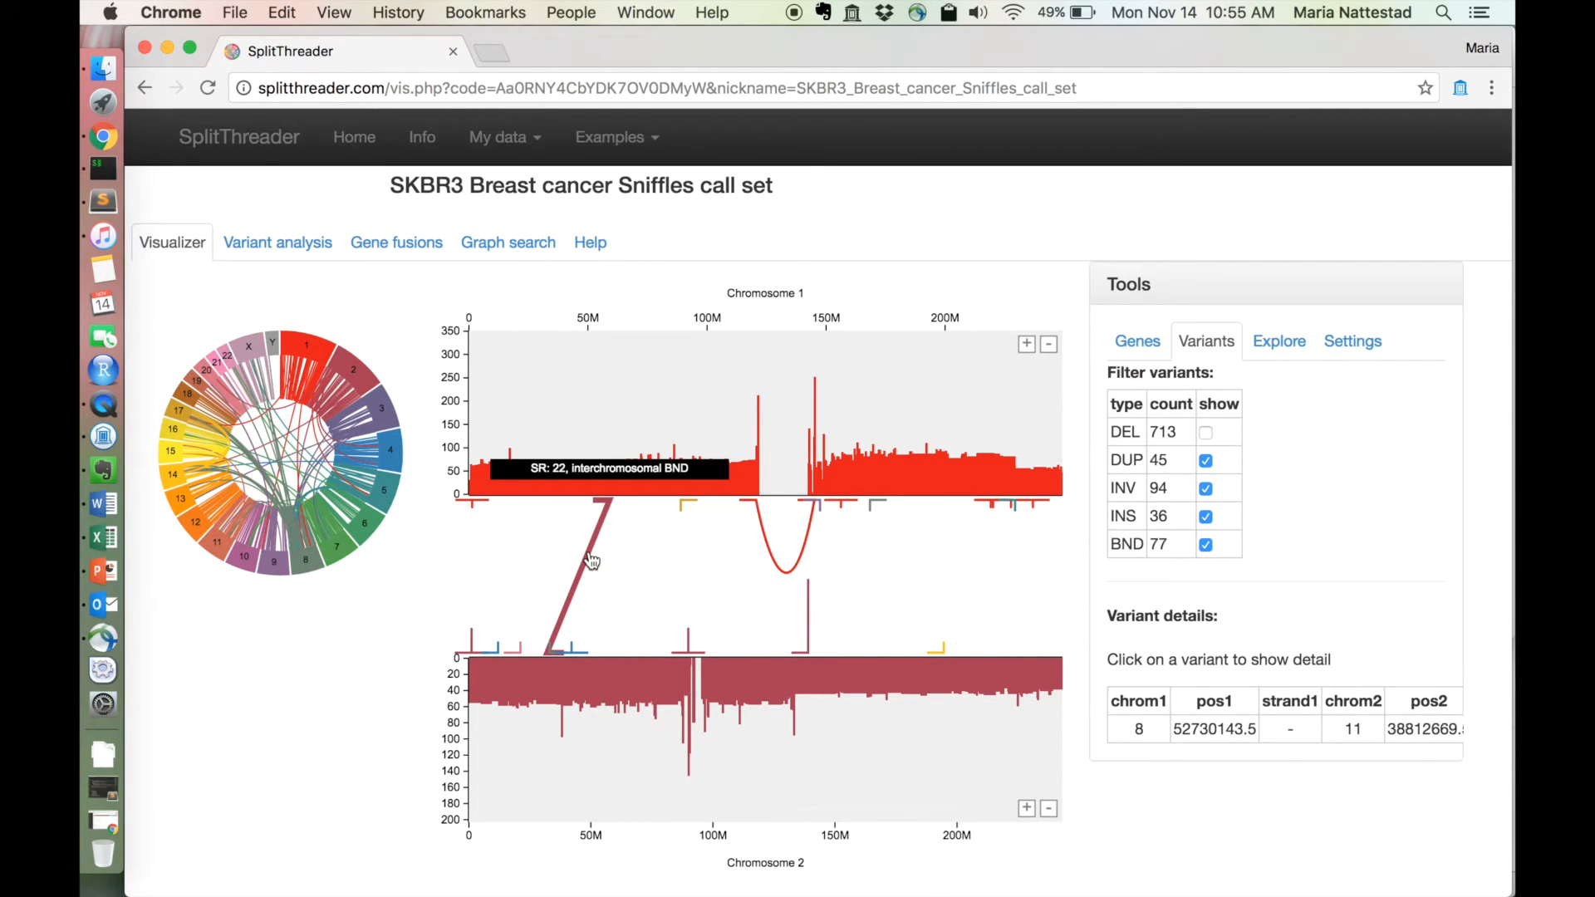
pyautogui.click(1205, 433)
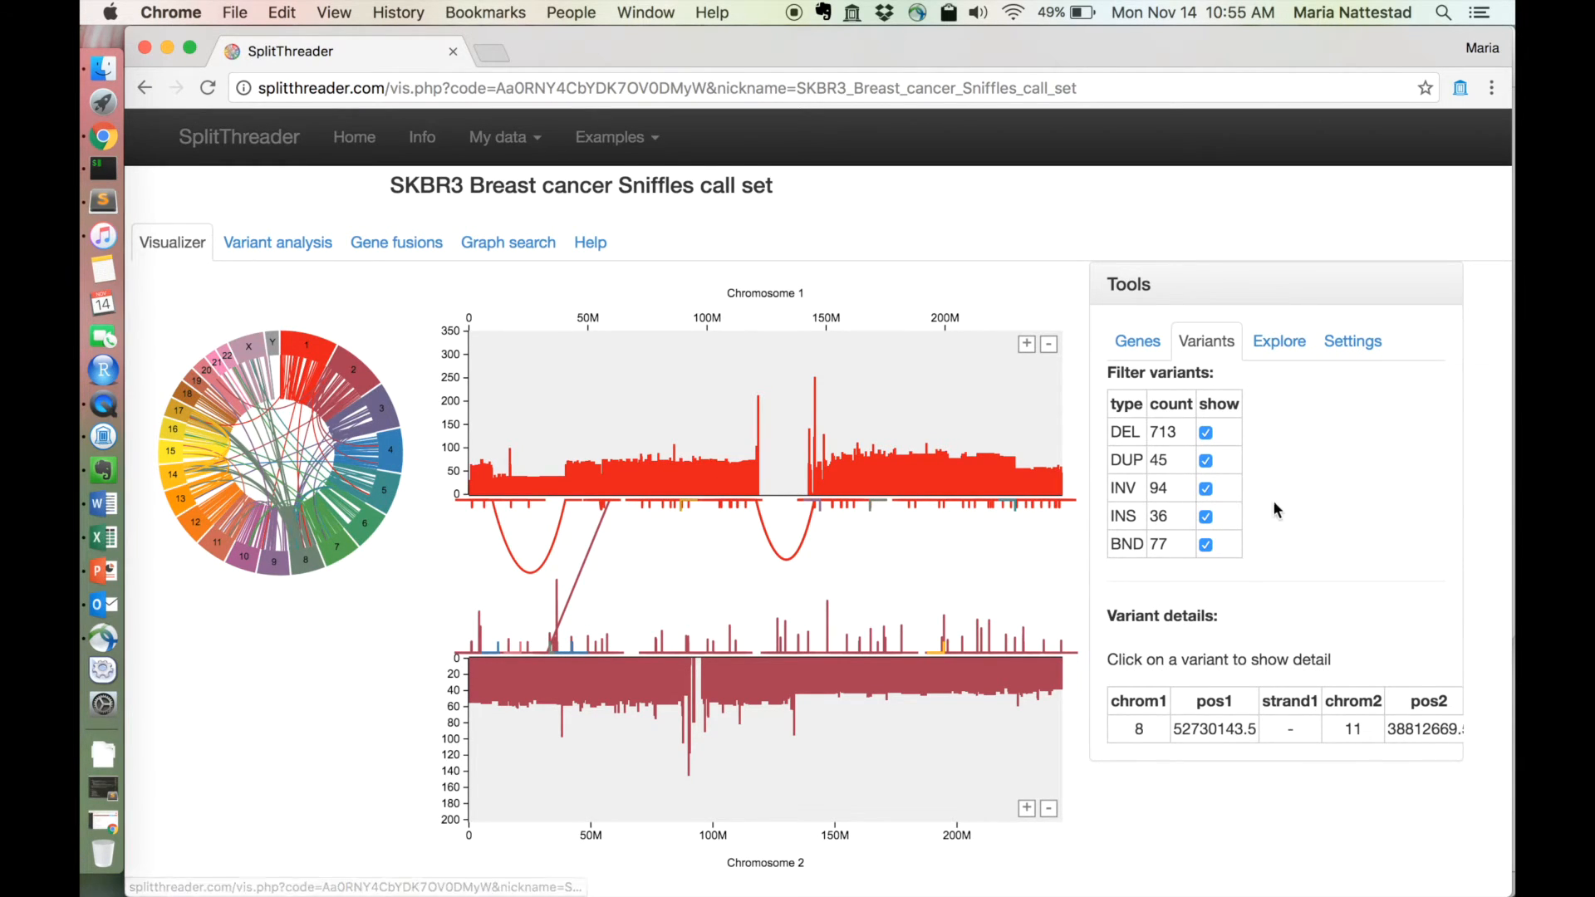
# Open the Explore tools, show chromosome 18 in the upper coverage plot and zoom in to about 27–29 Mbp.
pyautogui.click(1286, 344)
pyautogui.scroll(1, 1402, 505)
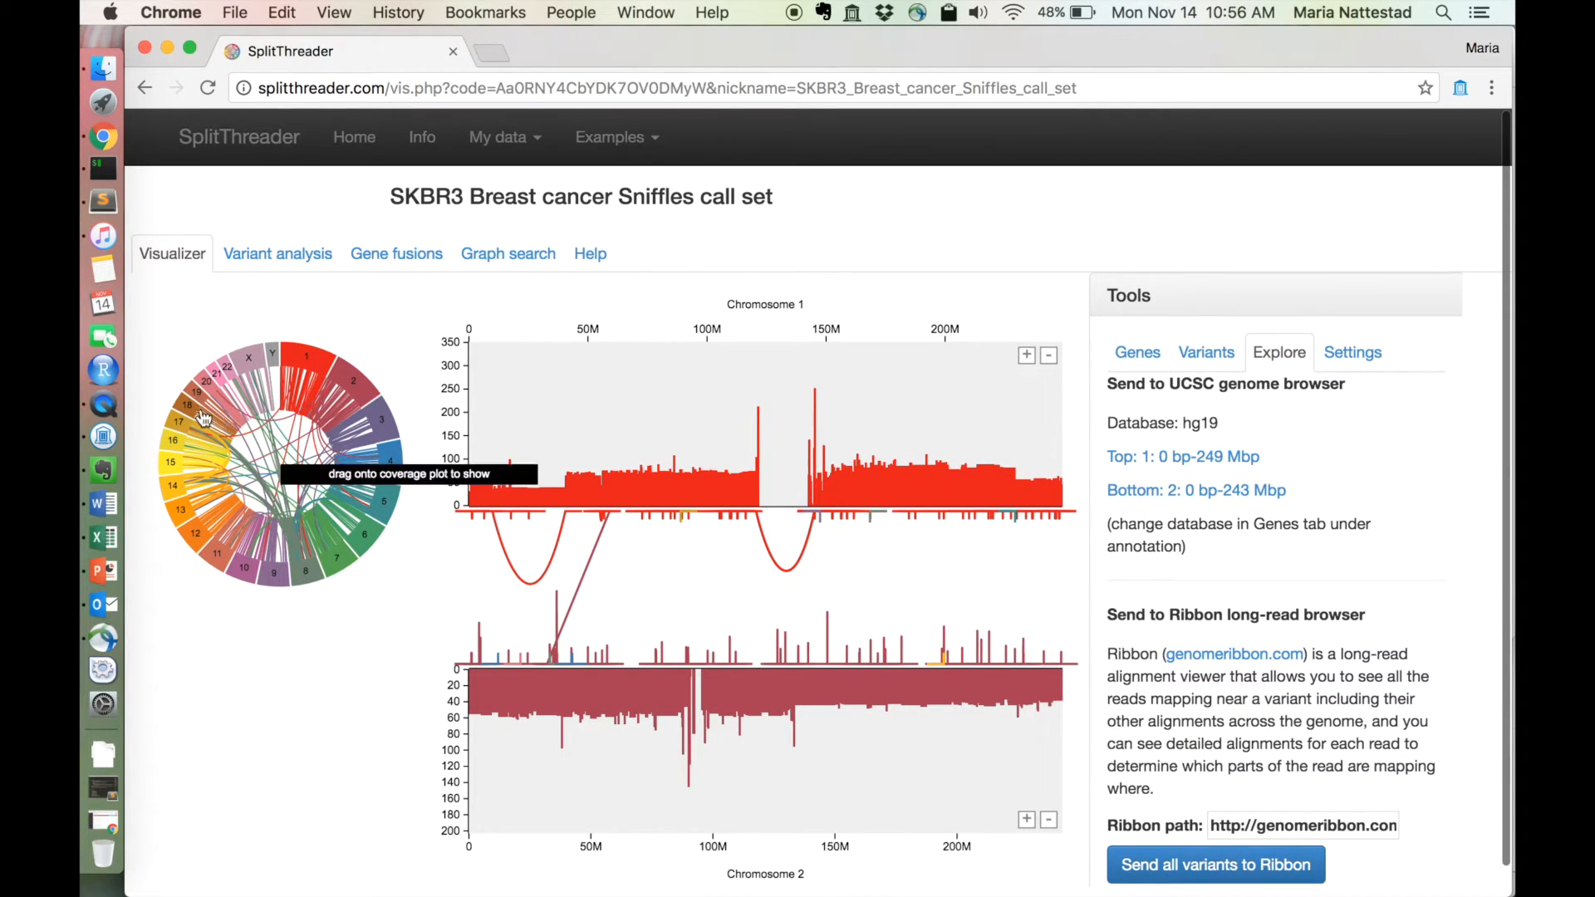
pyautogui.moveTo(188, 409); pyautogui.dragTo(601, 363)
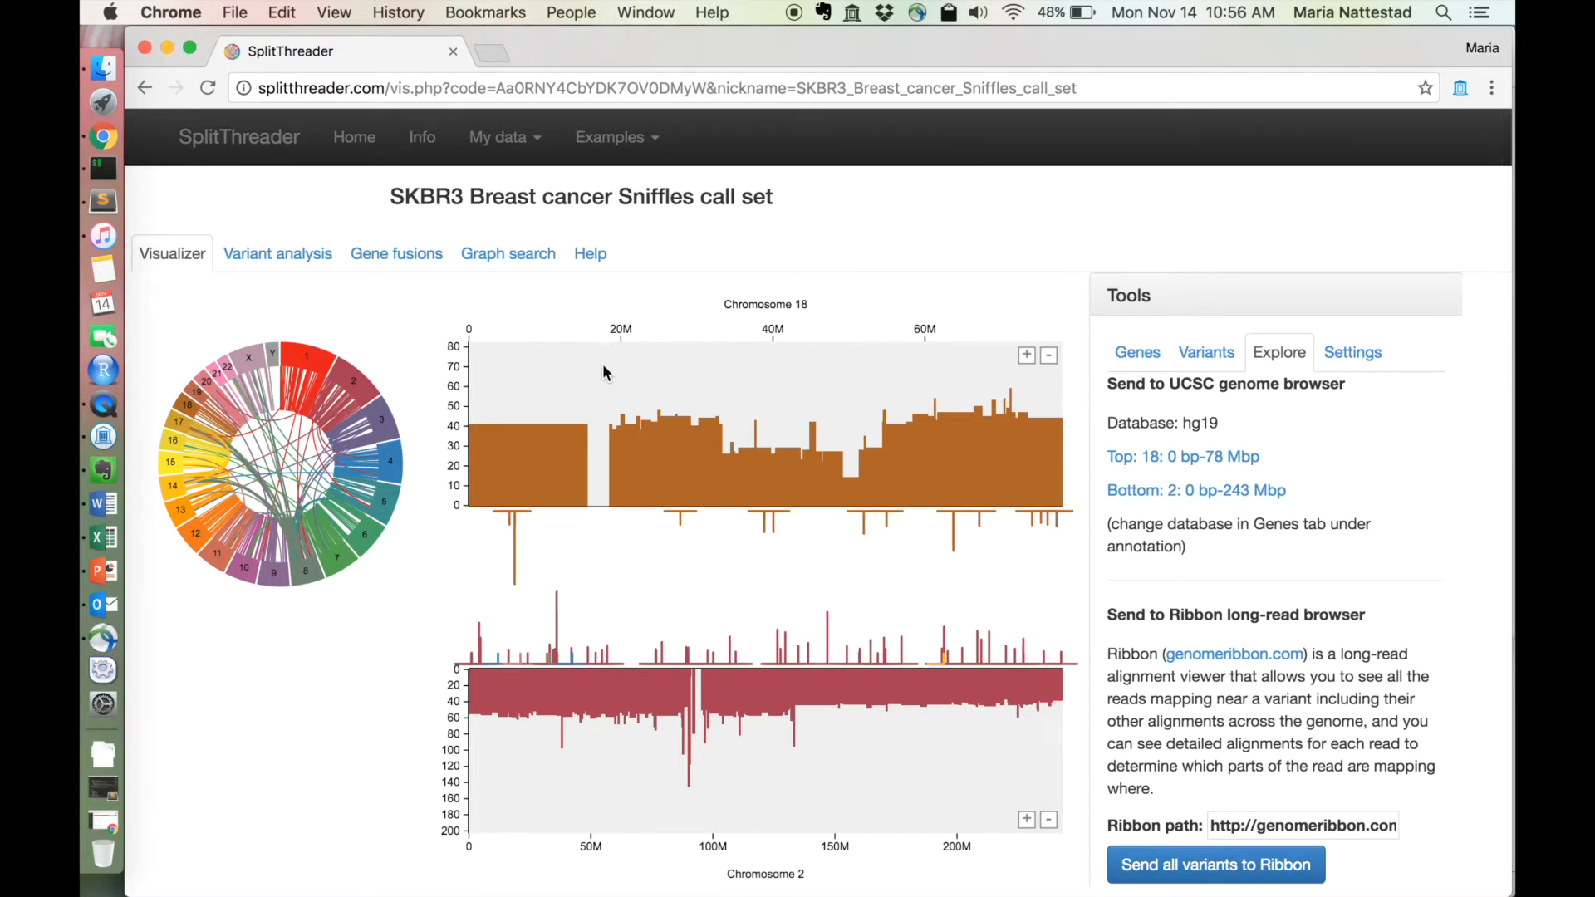
pyautogui.doubleClick(838, 391)
pyautogui.doubleClick(837, 391)
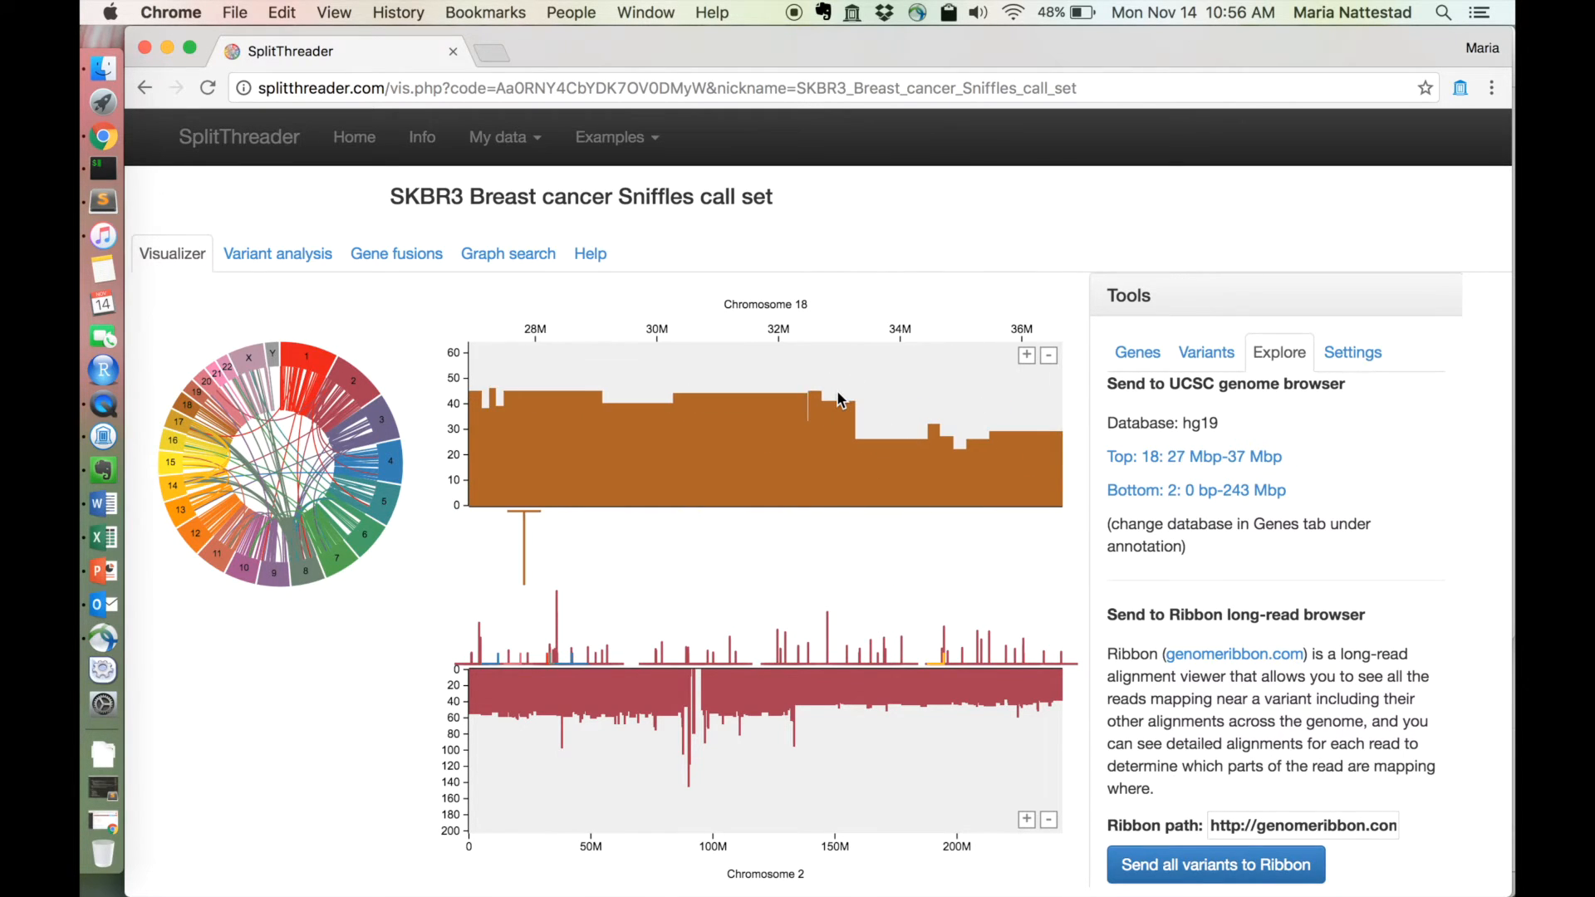
pyautogui.moveTo(705, 363); pyautogui.dragTo(895, 365)
pyautogui.doubleClick(686, 418)
pyautogui.doubleClick(729, 394)
pyautogui.doubleClick(812, 405)
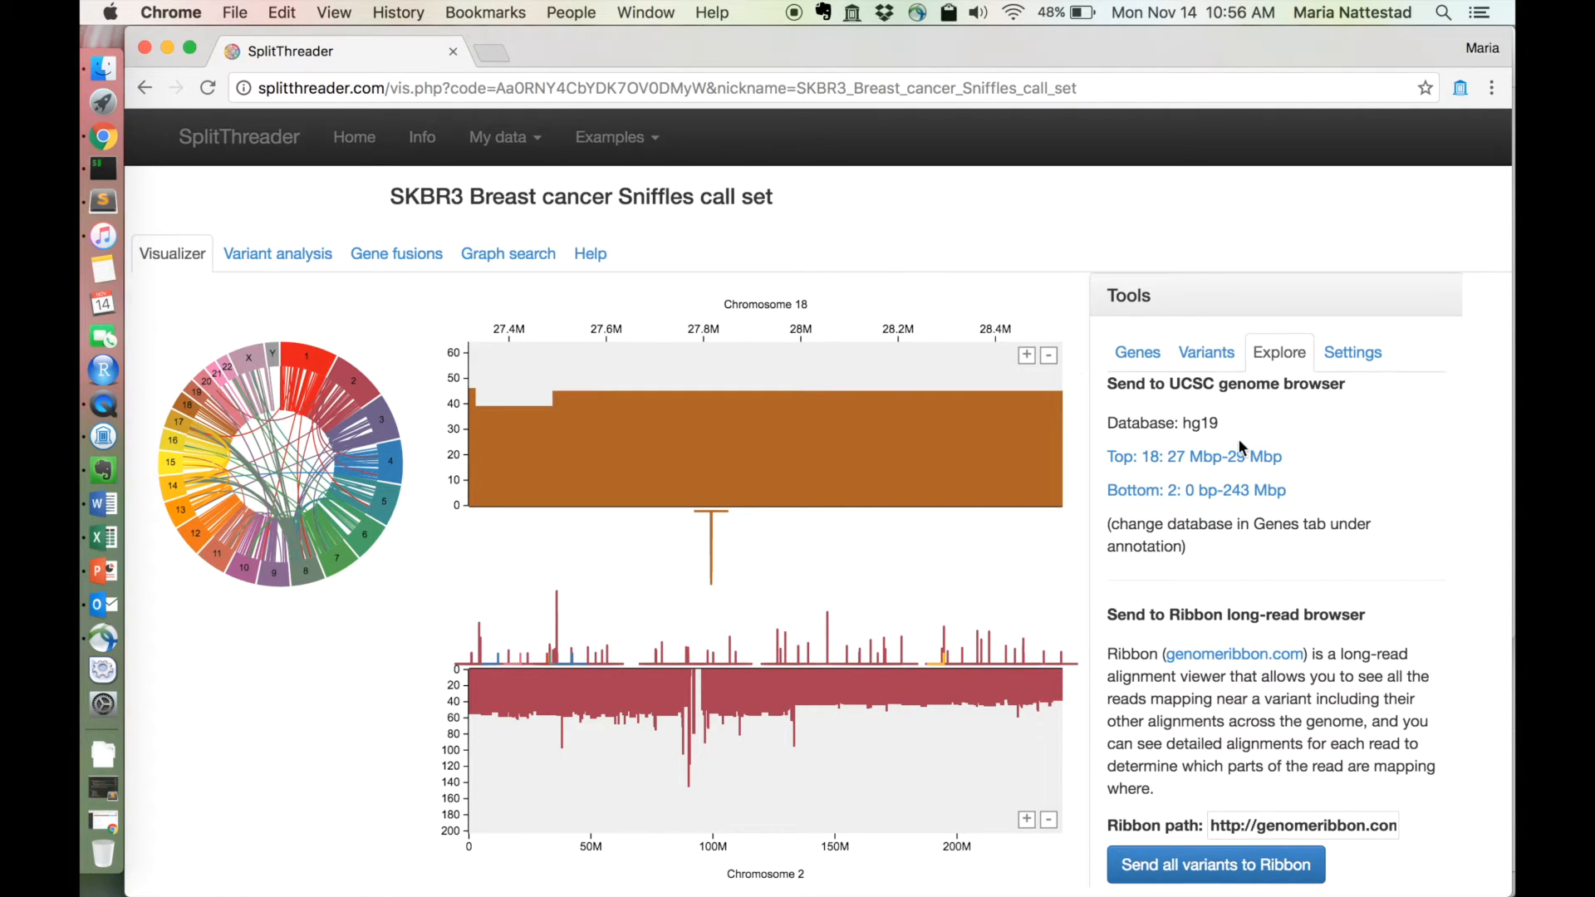
# View the upper plot's chromosome 18 region in the UCSC Genome Browser, then close that page.
pyautogui.click(1197, 461)
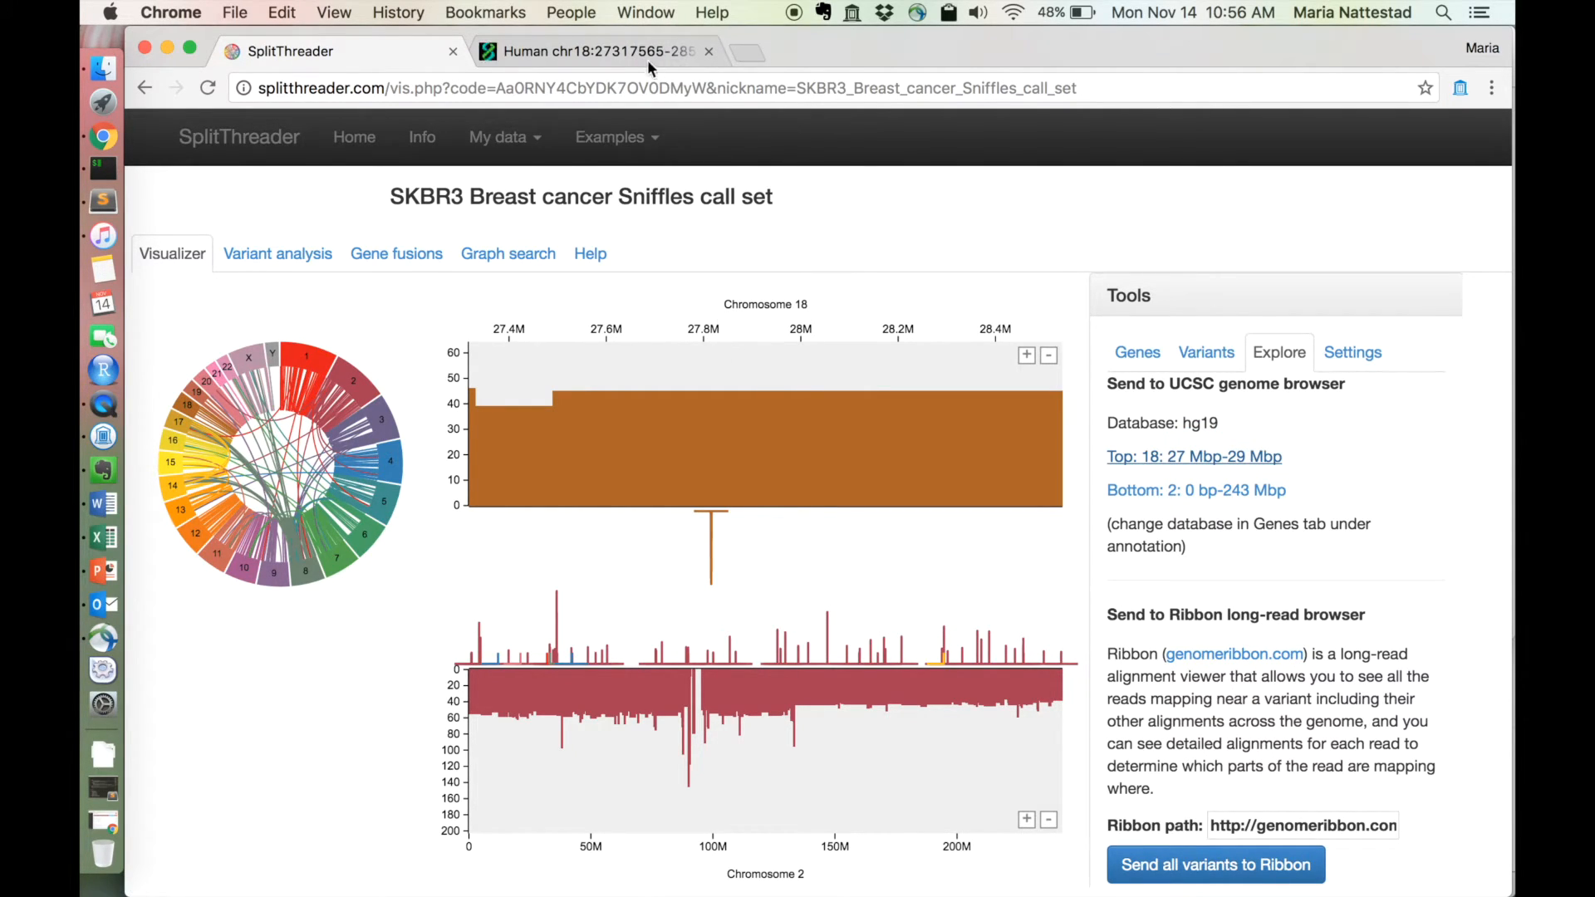
pyautogui.click(621, 49)
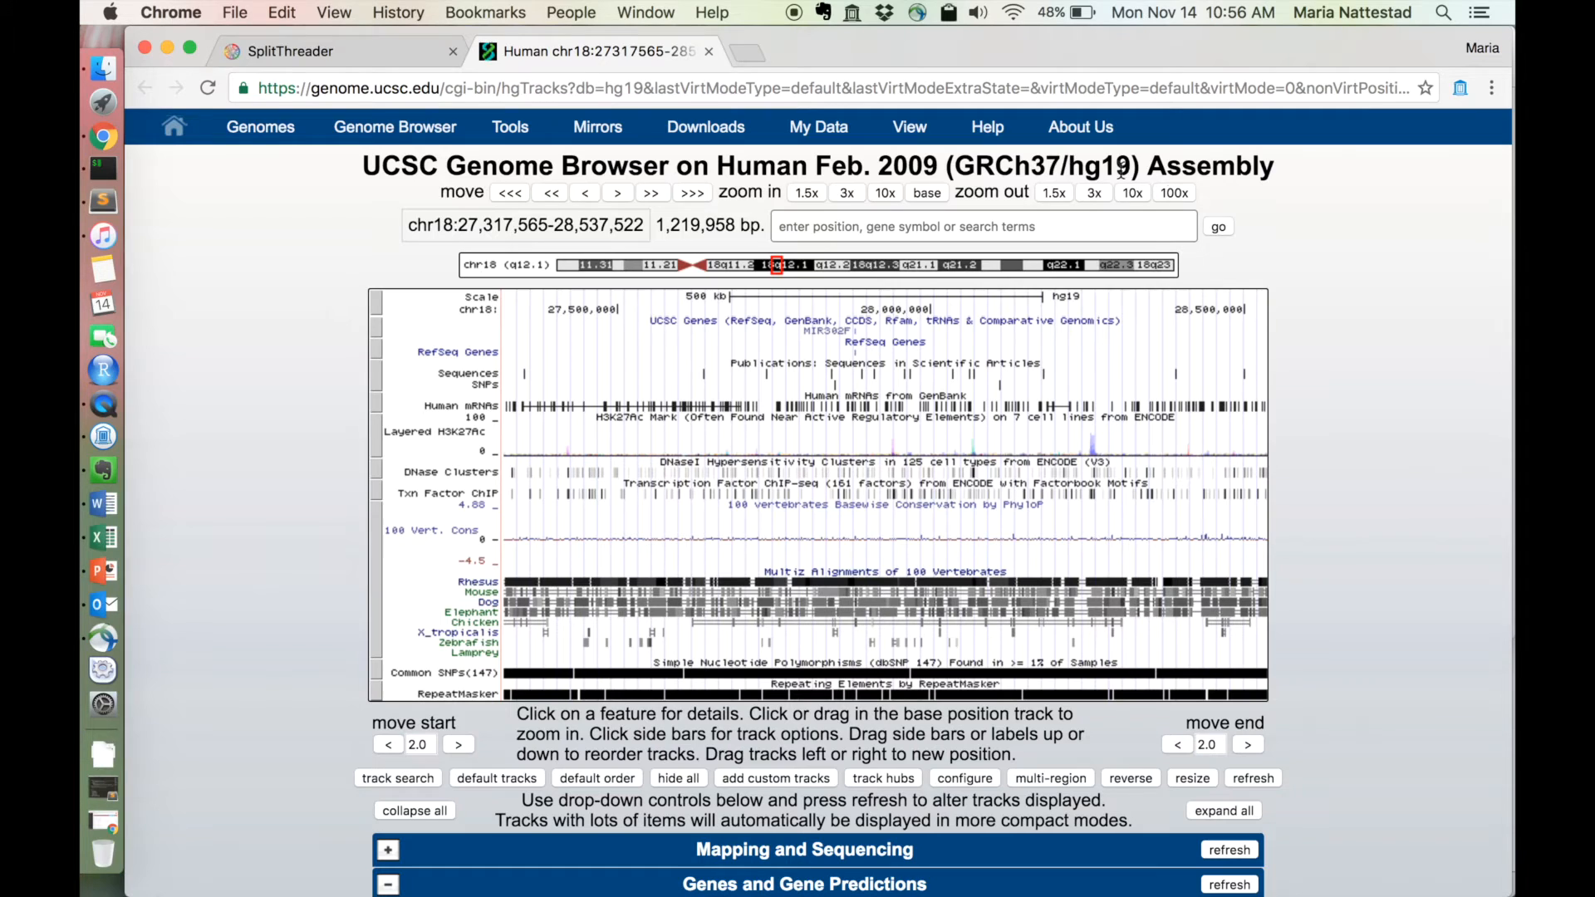
pyautogui.click(709, 52)
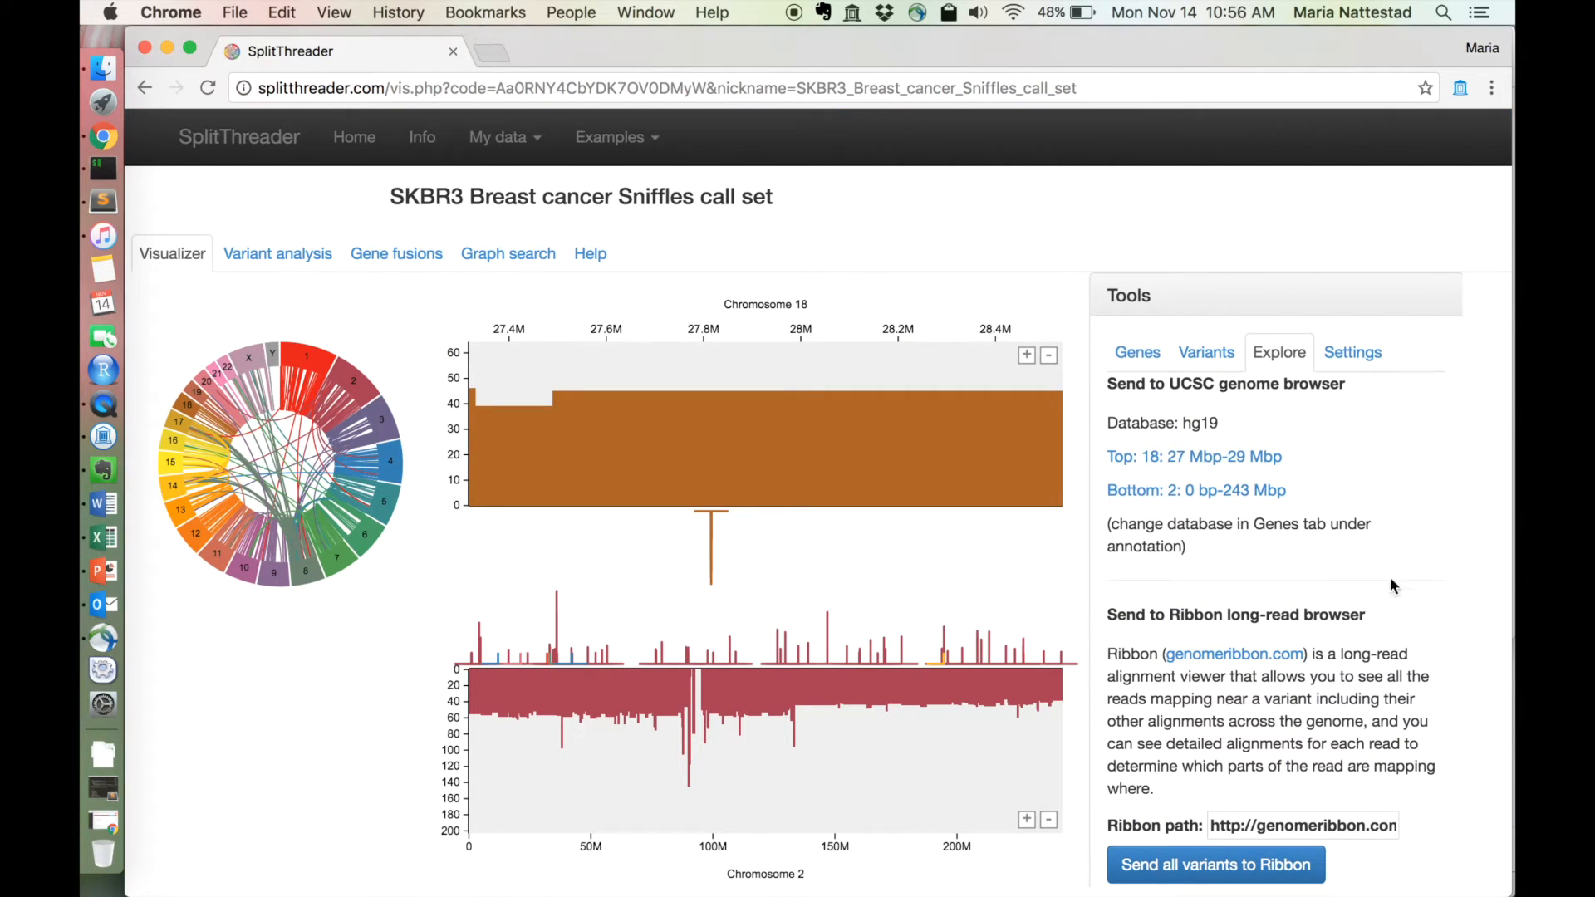
# Read the note on changing the annotation database and the options for sending variants to Ribbon.
pyautogui.moveTo(1111, 522); pyautogui.dragTo(1200, 540)
pyautogui.click(1272, 549)
pyautogui.scroll(-1, 1324, 561)
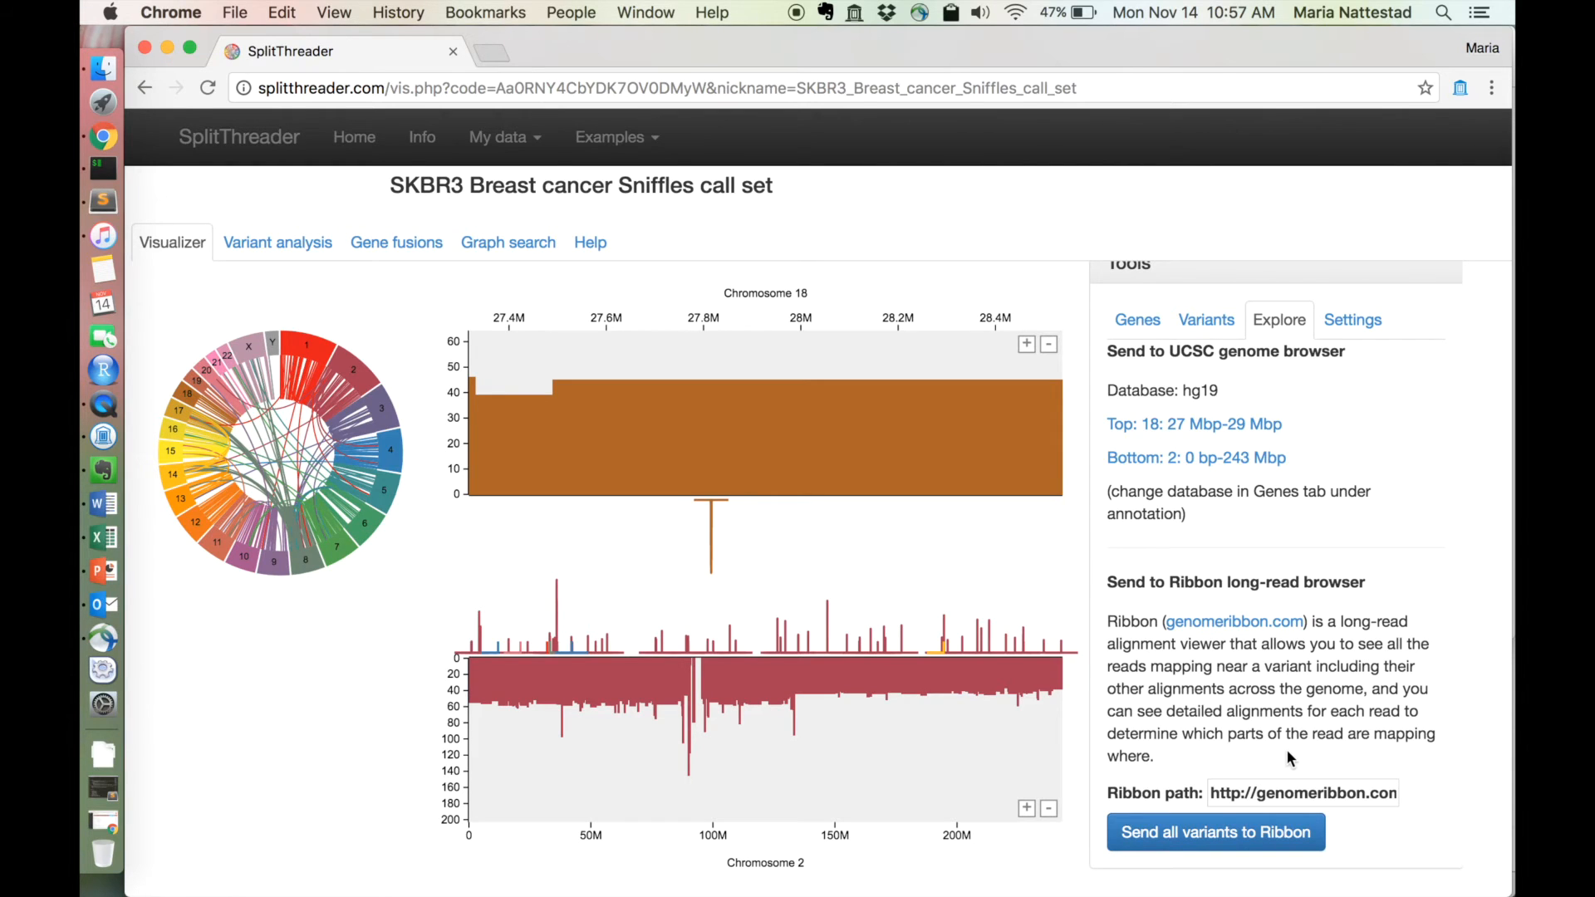
# Compare unsegmented and segmented coverage around 27–29 Mbp on chromosome 18, leaving segmented coverage shown.
pyautogui.click(1330, 317)
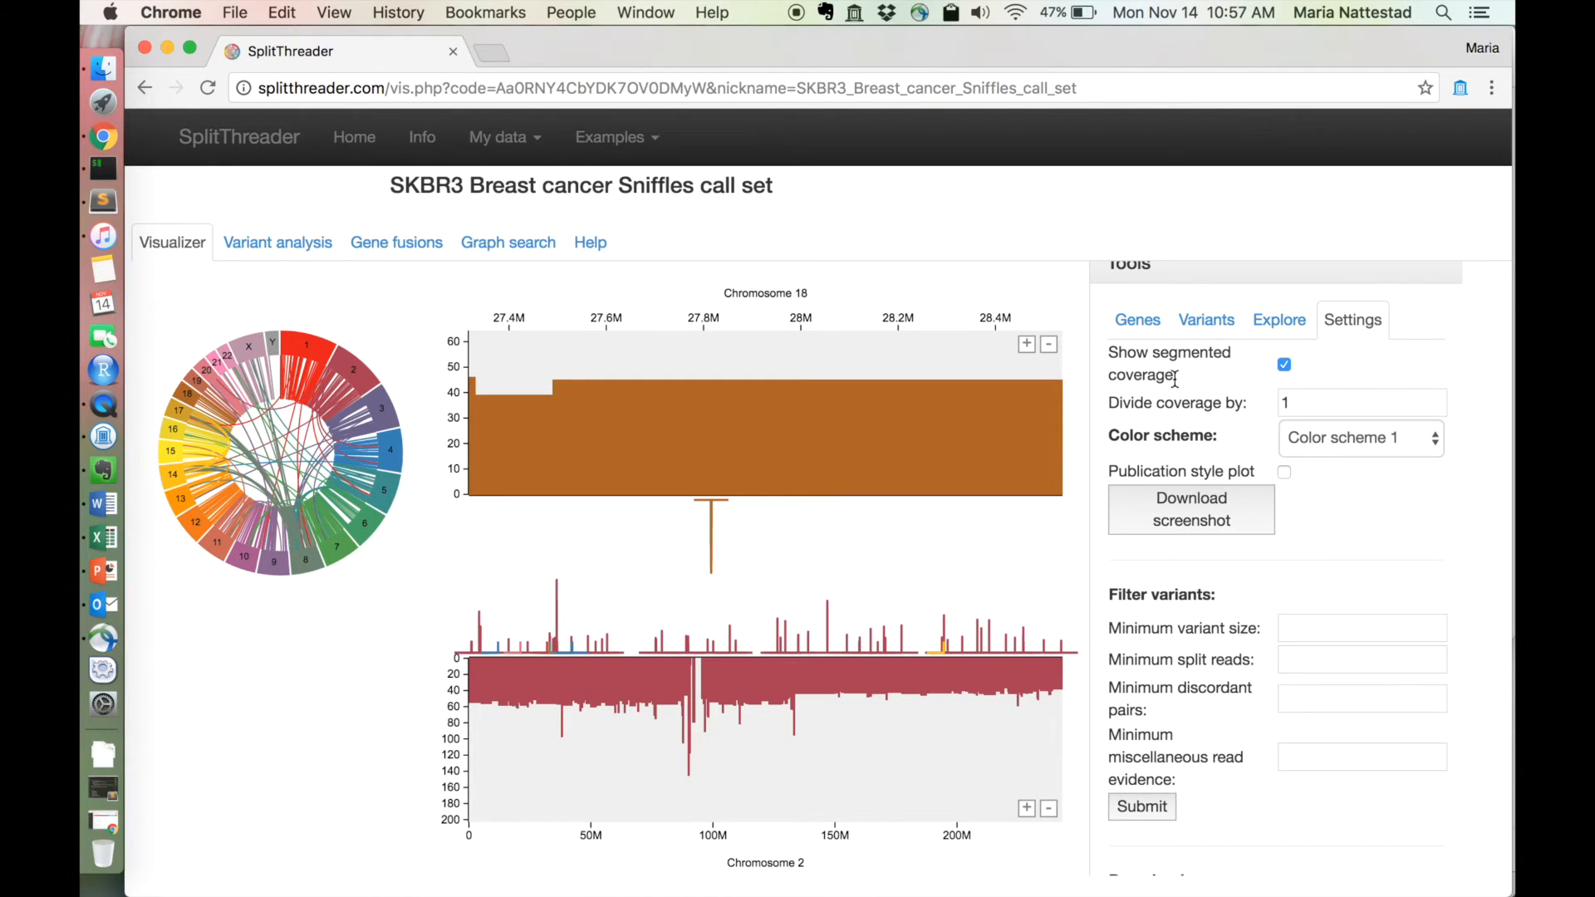
pyautogui.click(1049, 345)
pyautogui.click(1048, 347)
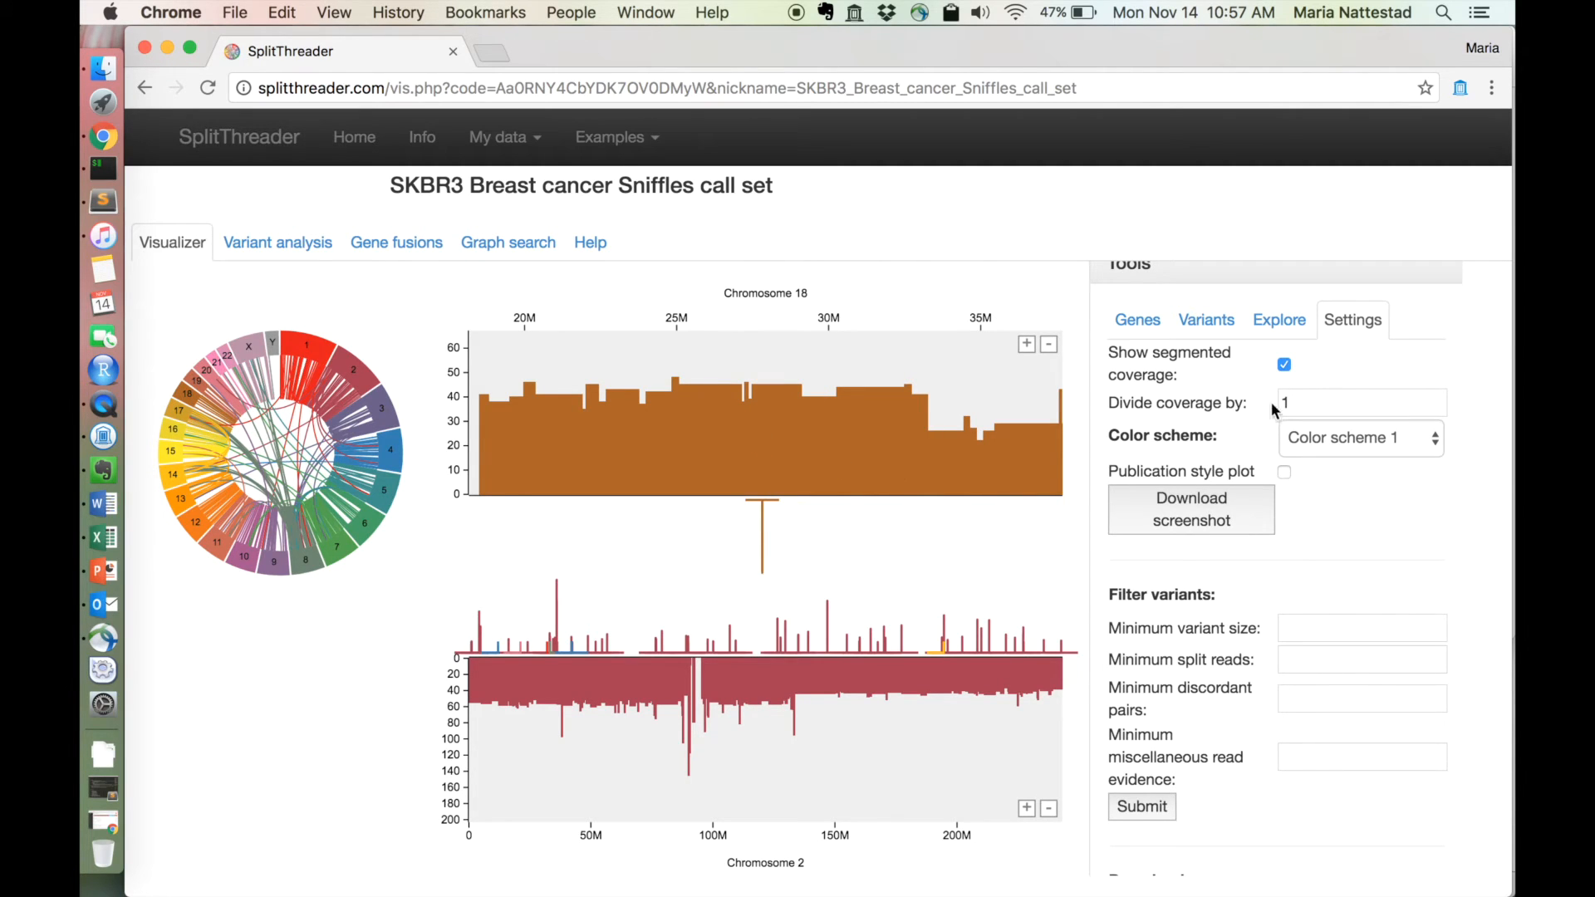
pyautogui.click(1285, 366)
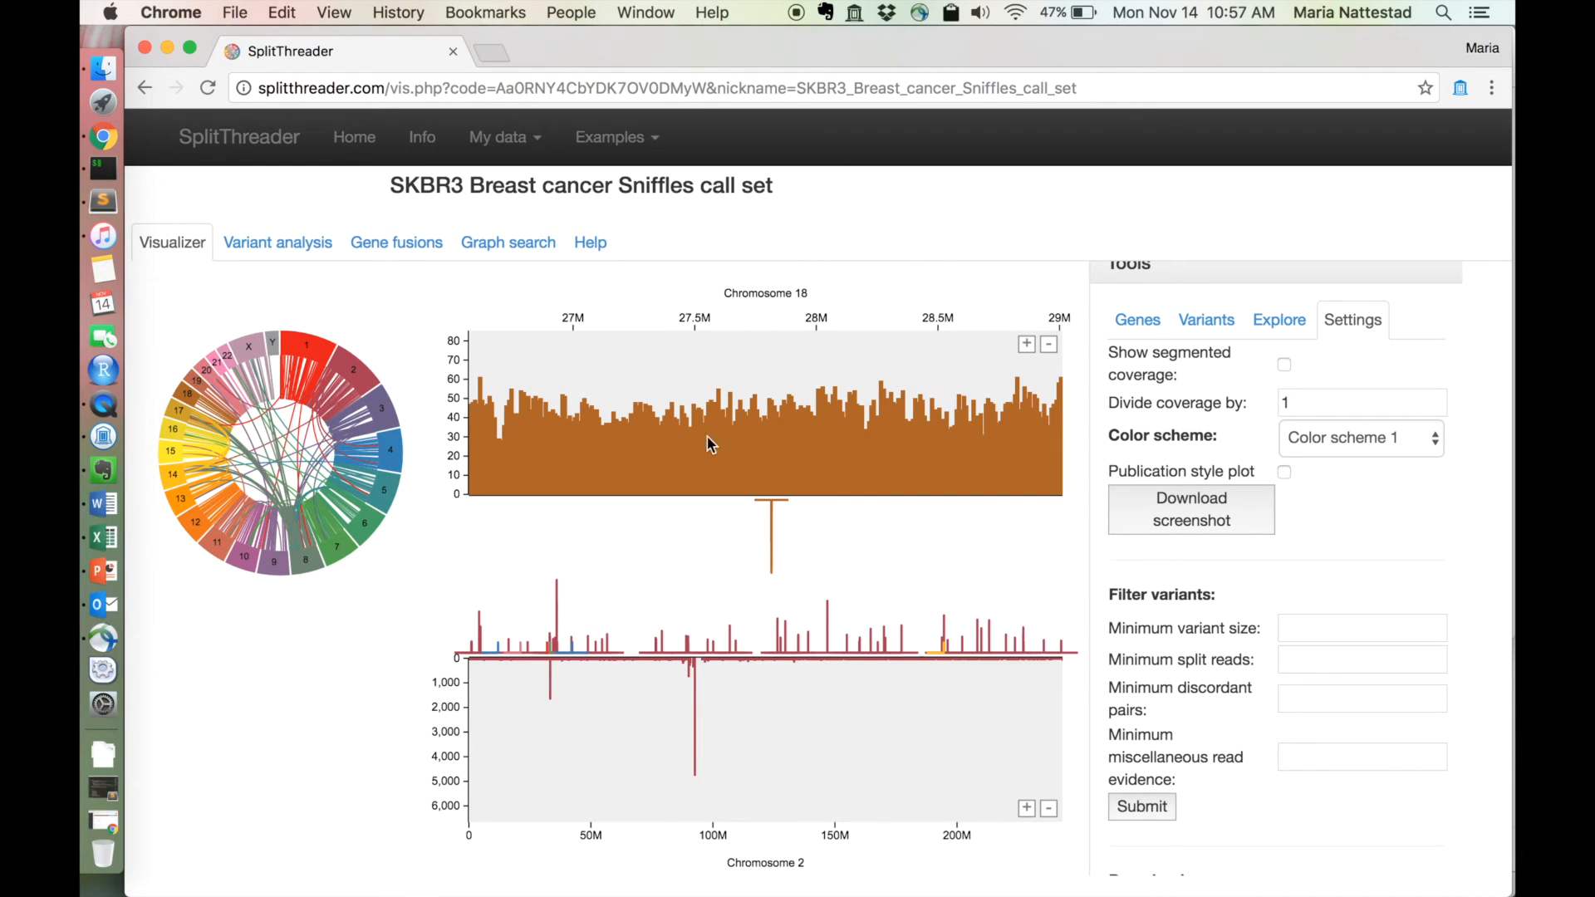
pyautogui.click(1284, 367)
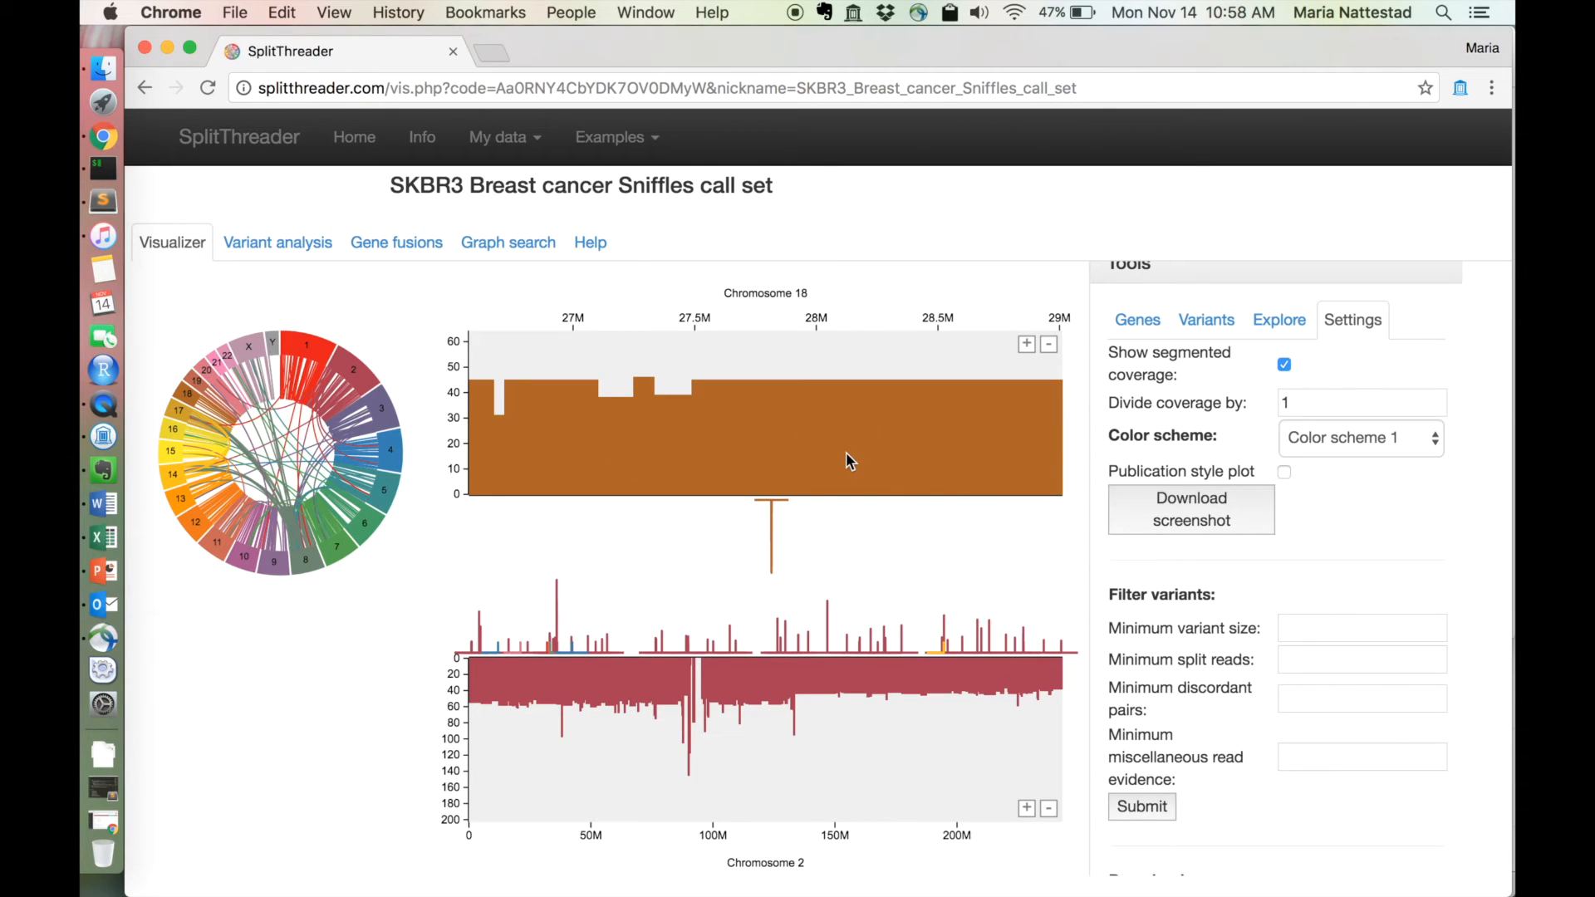
# Set the coverage divisor to 14.
pyautogui.click(1314, 403)
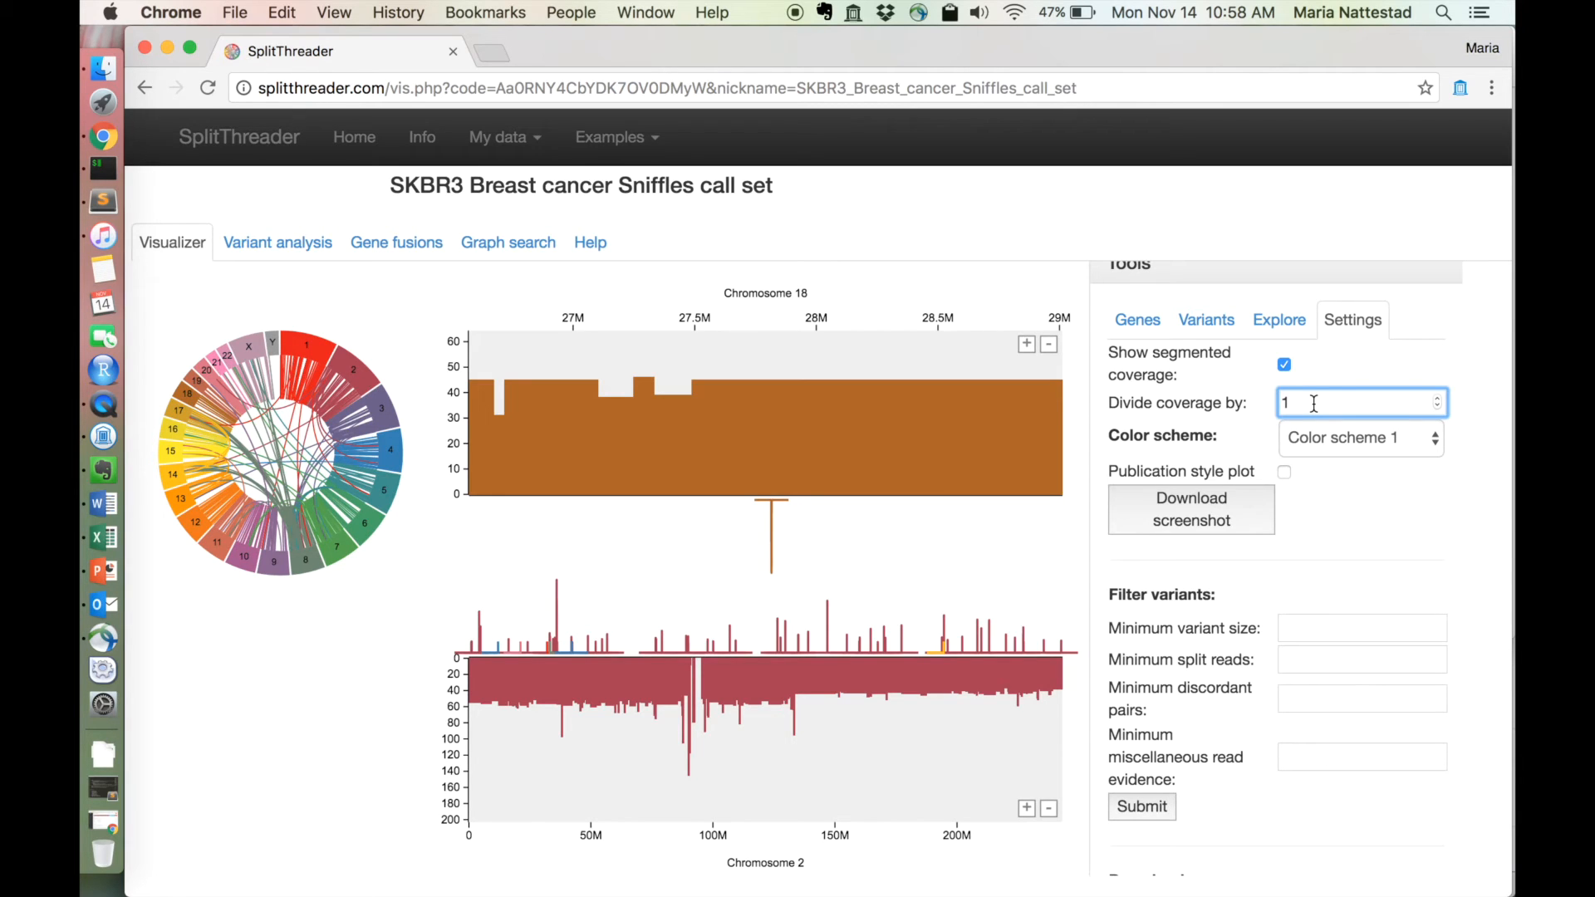
pyautogui.write('4')
pyautogui.press('Return')
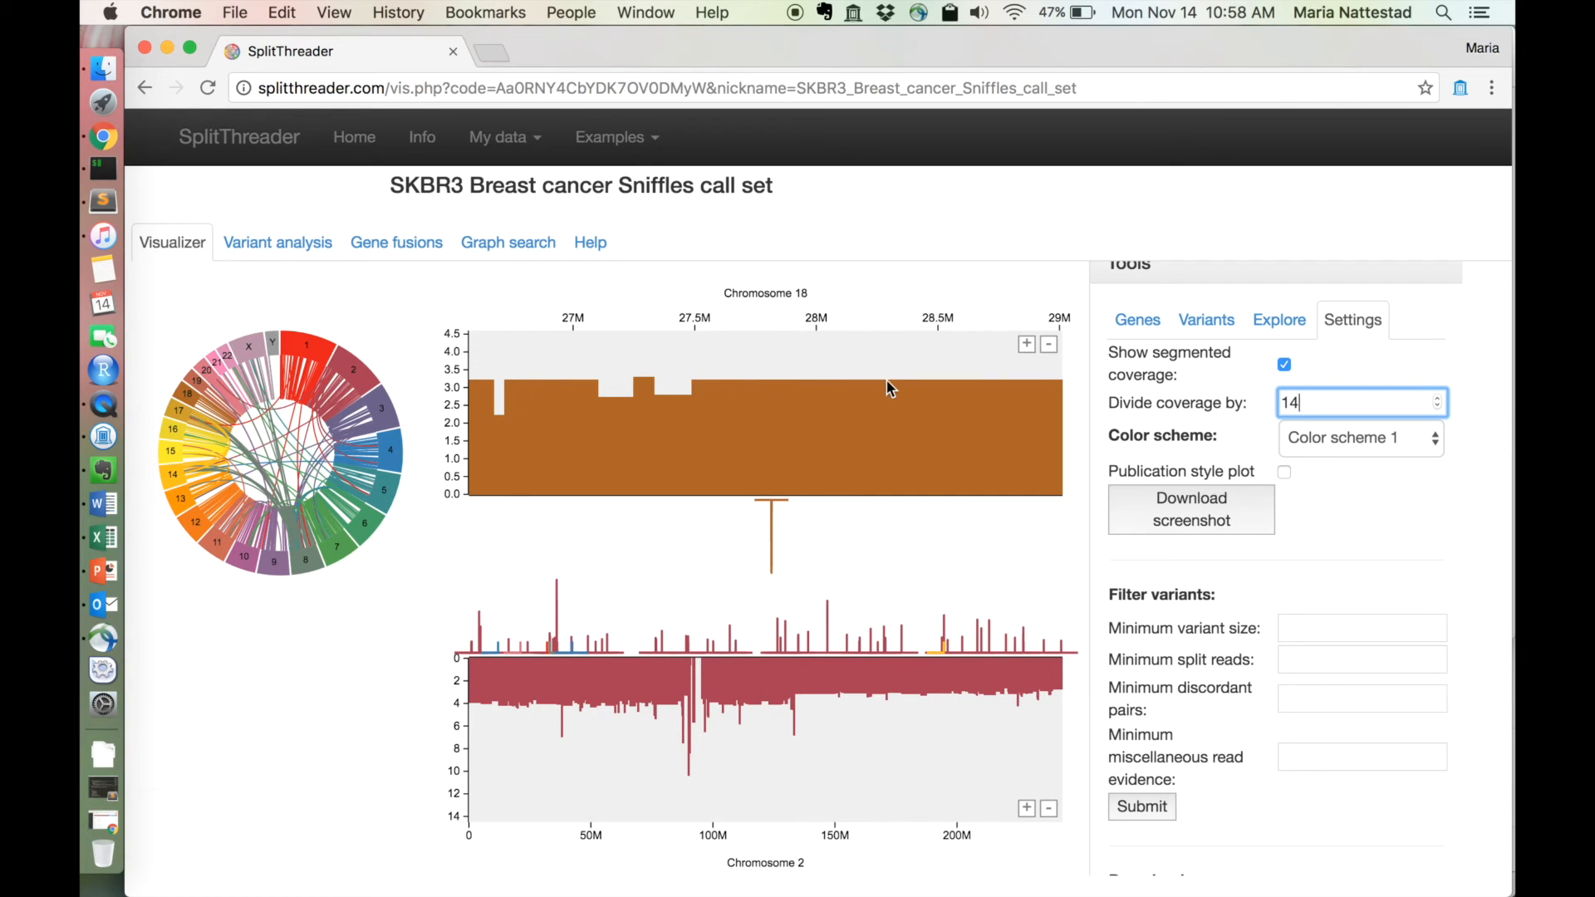
# Examine the variant filters for minimum size, split reads, discordant pairs and miscellaneous read evidence.
pyautogui.scroll(-1, 1311, 525)
pyautogui.scroll(-3, 1296, 524)
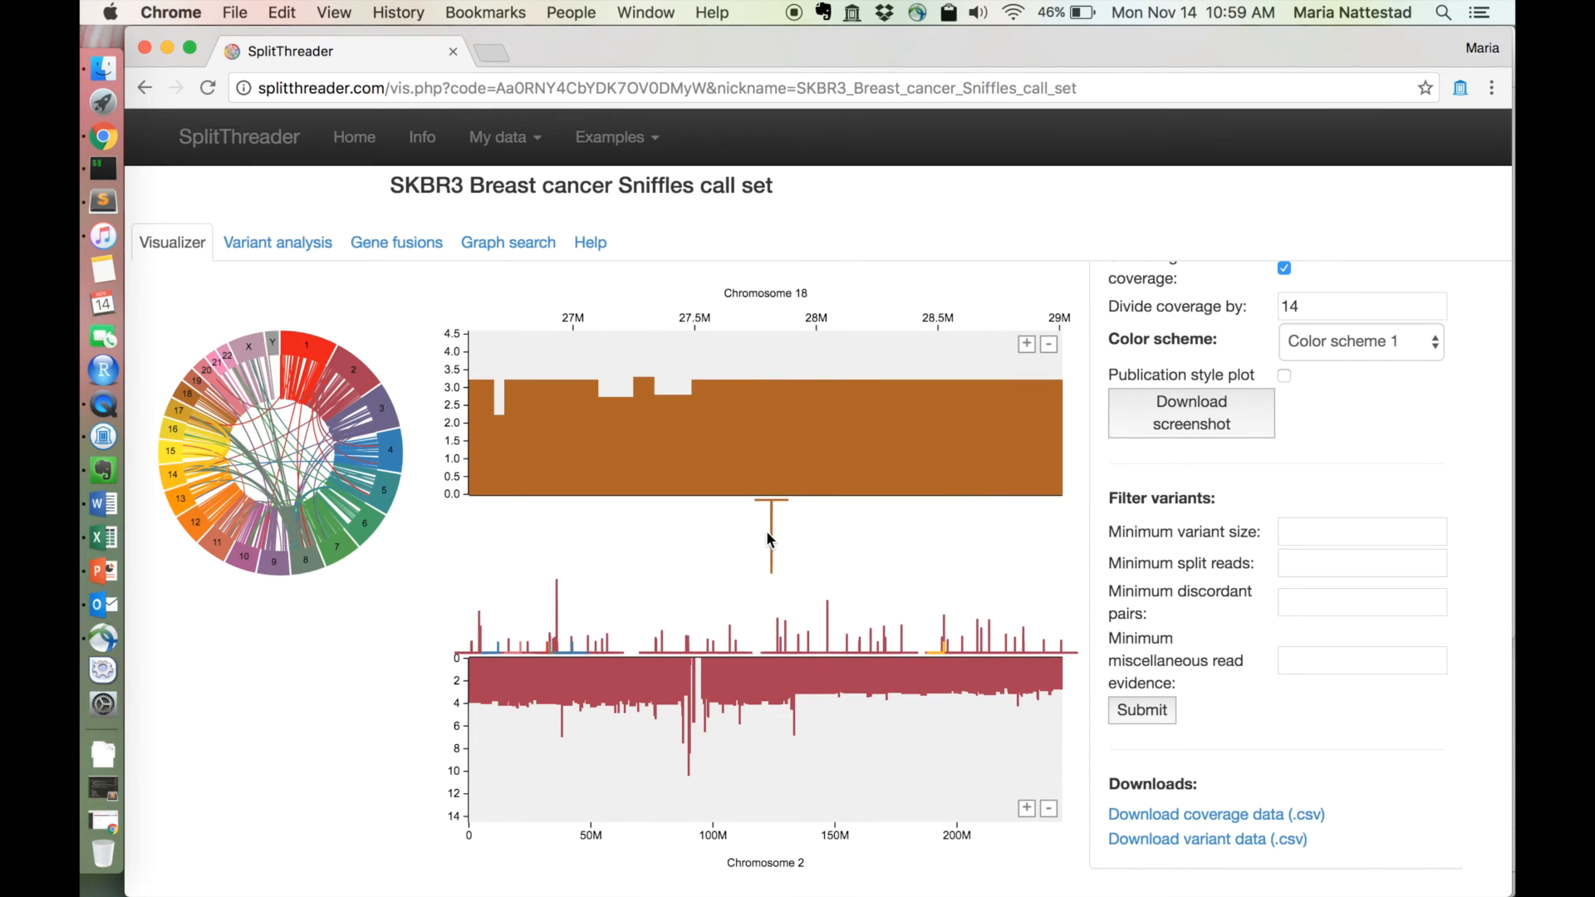
pyautogui.moveTo(773, 532)
pyautogui.click(1296, 599)
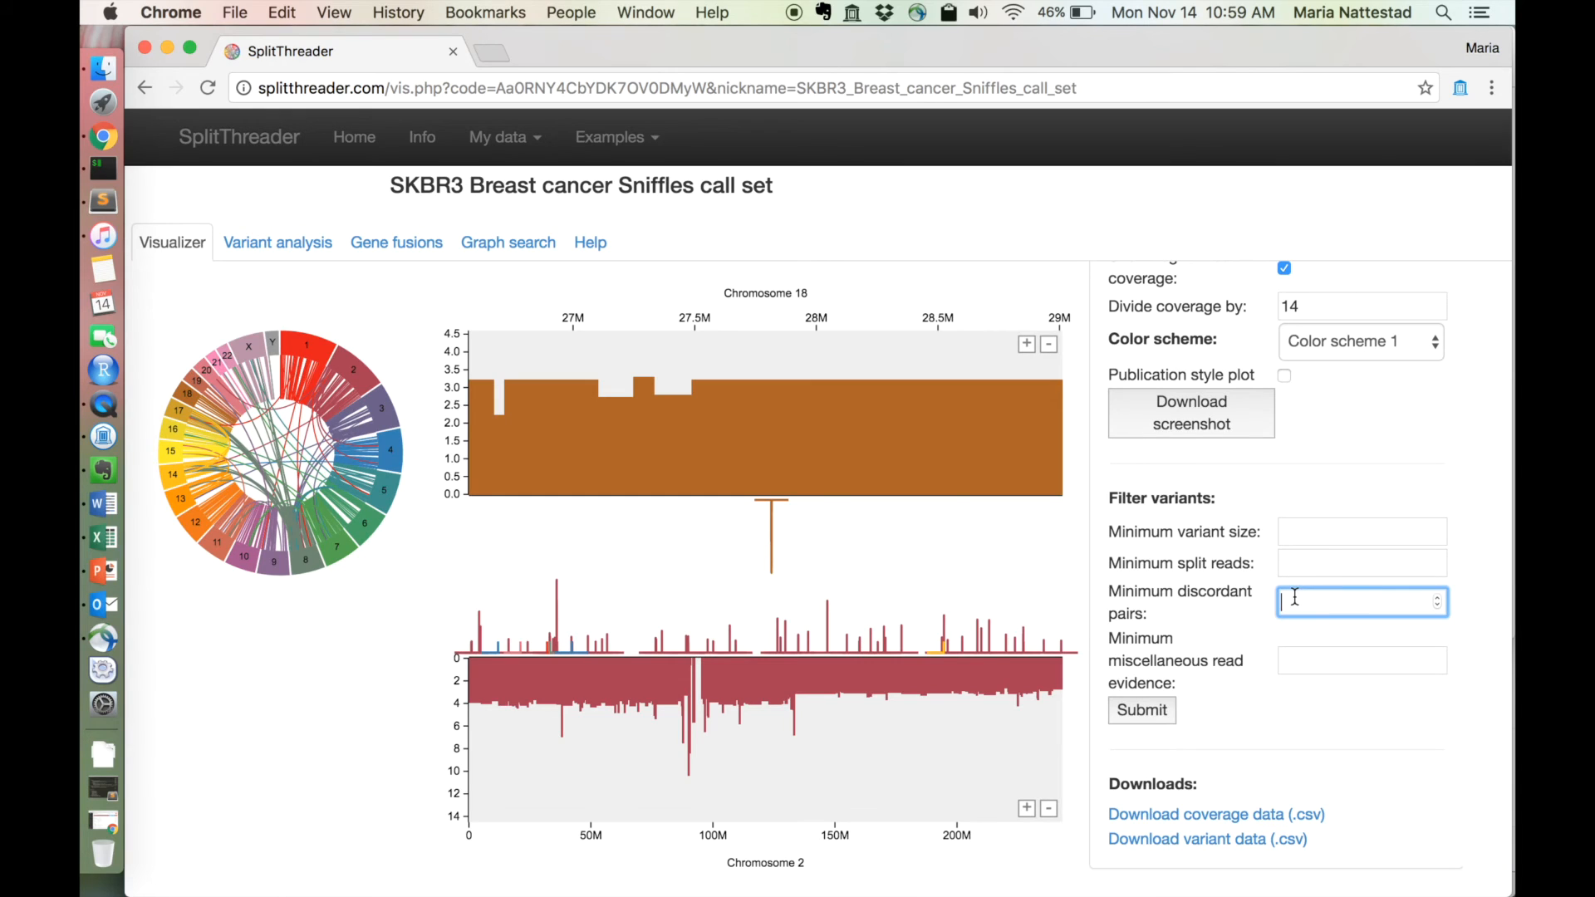
pyautogui.click(1299, 533)
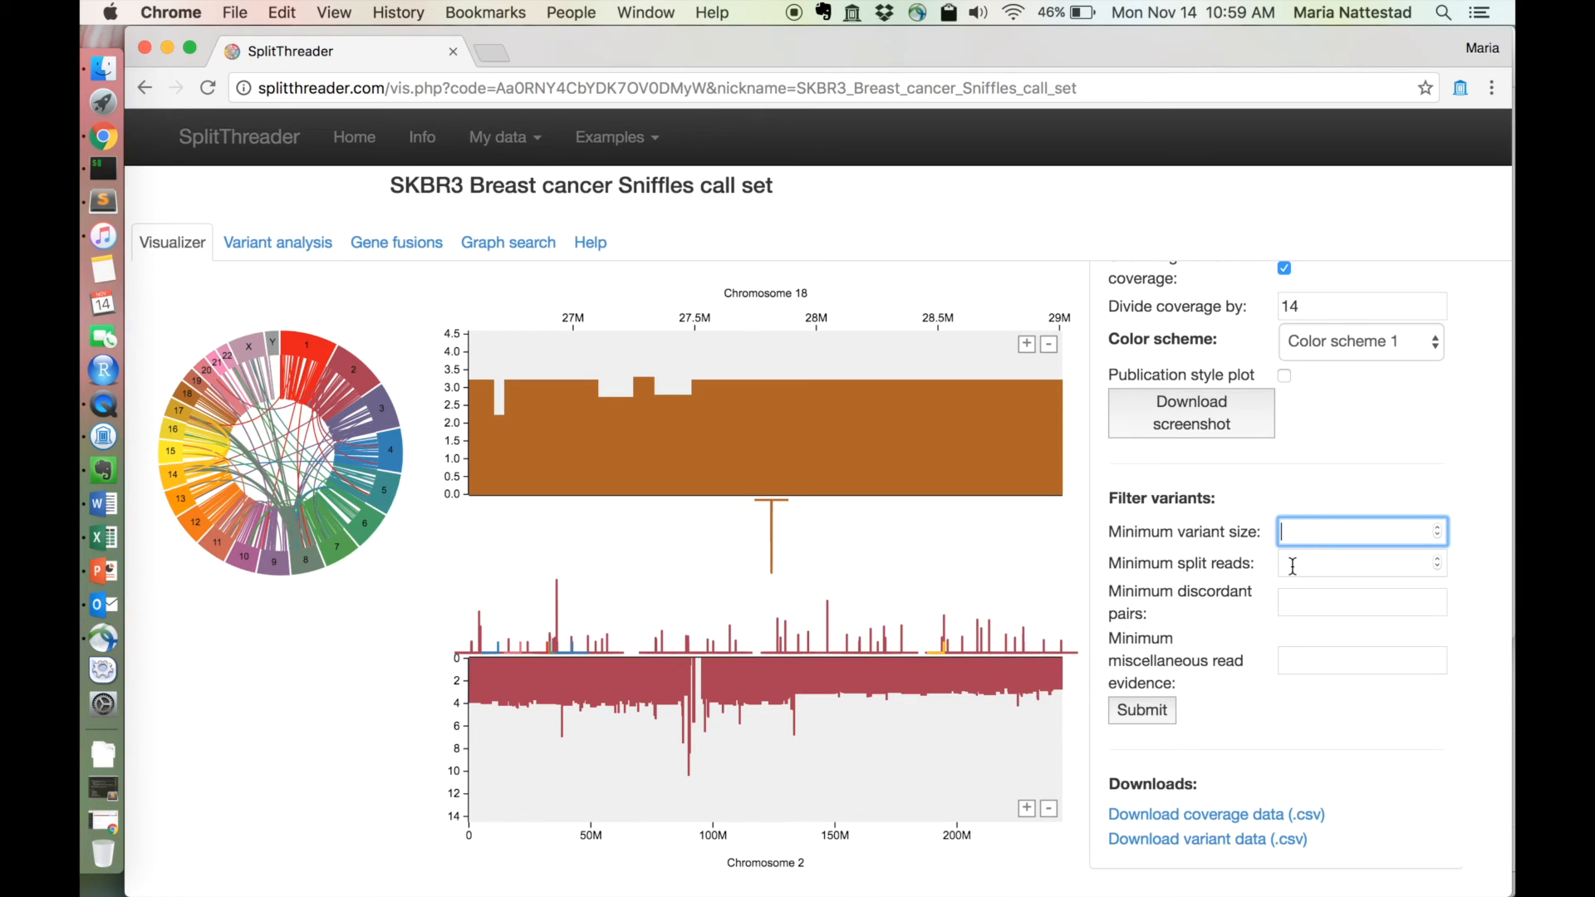
pyautogui.click(1307, 595)
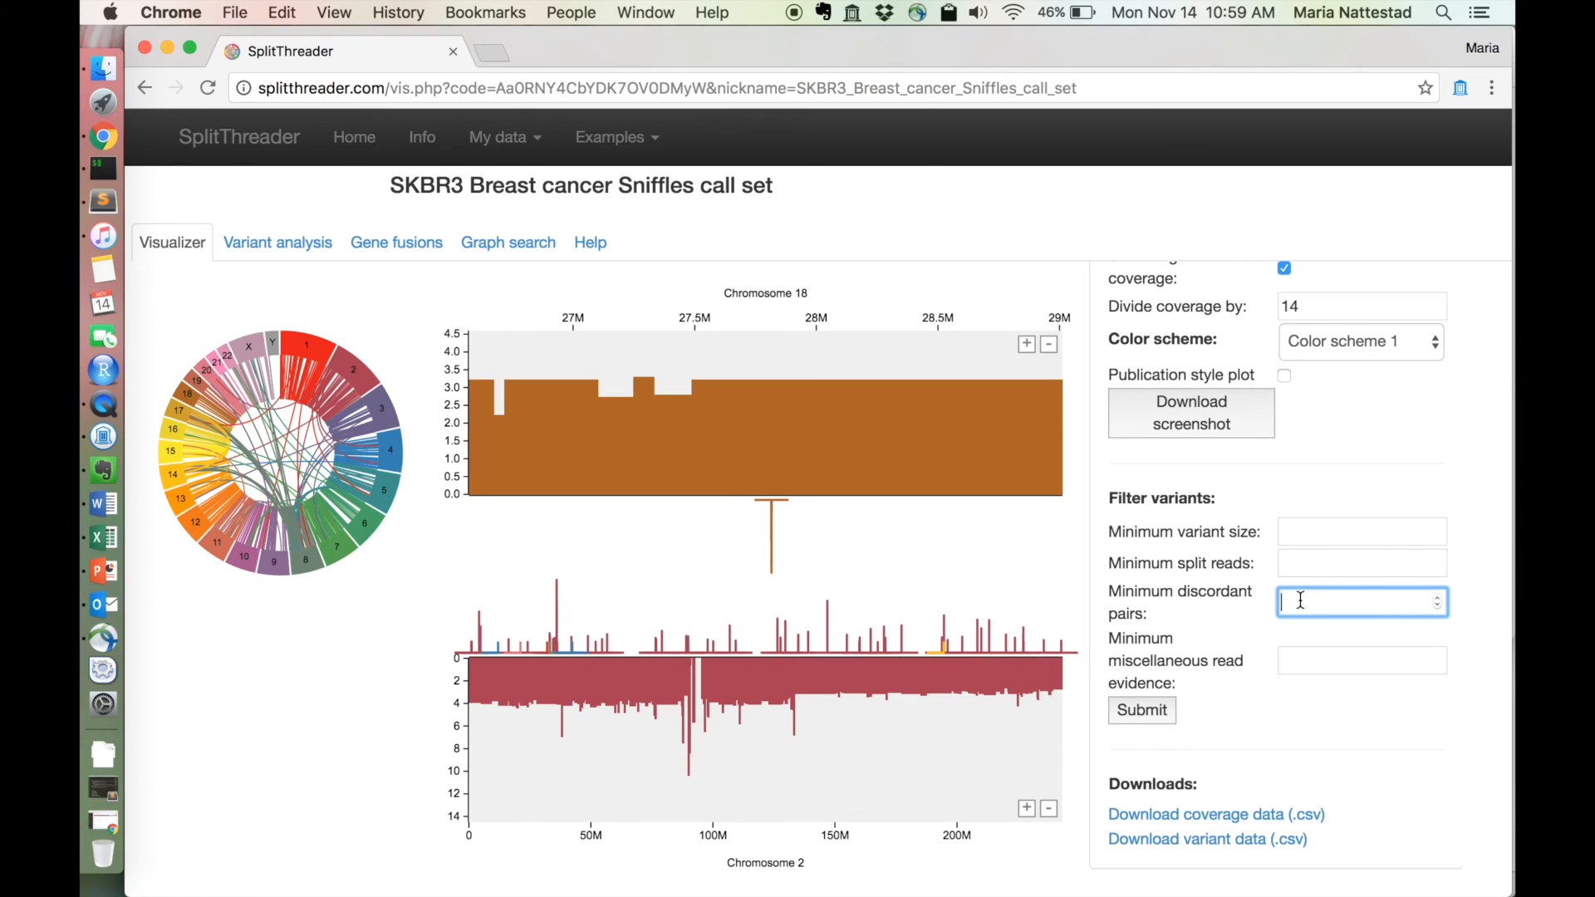
pyautogui.click(1304, 660)
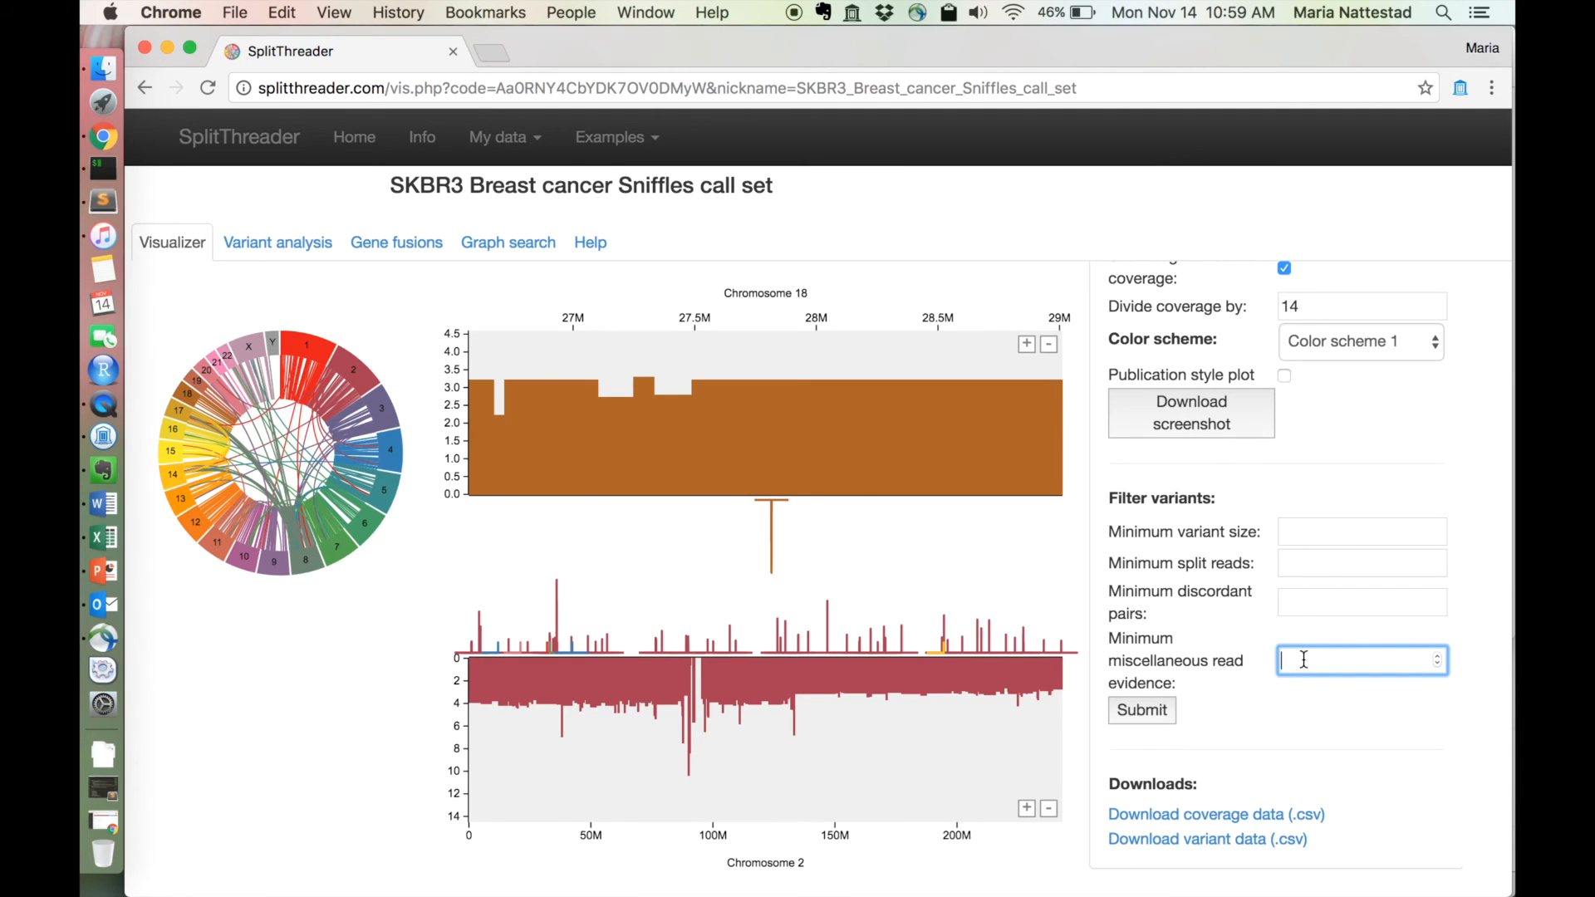
pyautogui.click(1109, 564)
pyautogui.moveTo(1109, 563); pyautogui.dragTo(1246, 668)
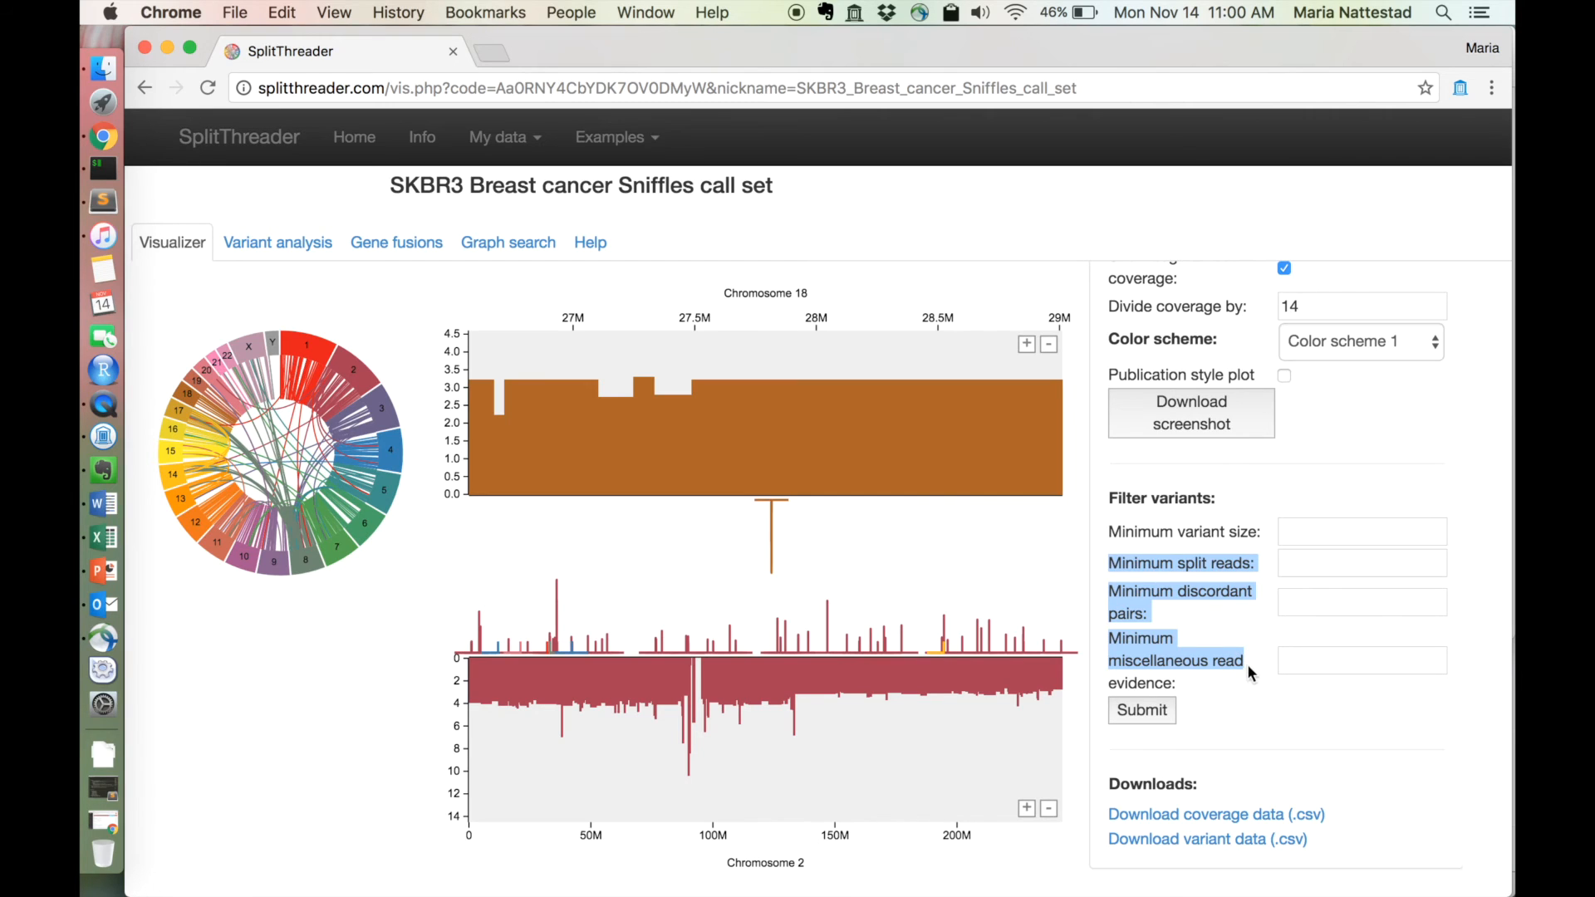
pyautogui.click(1176, 683)
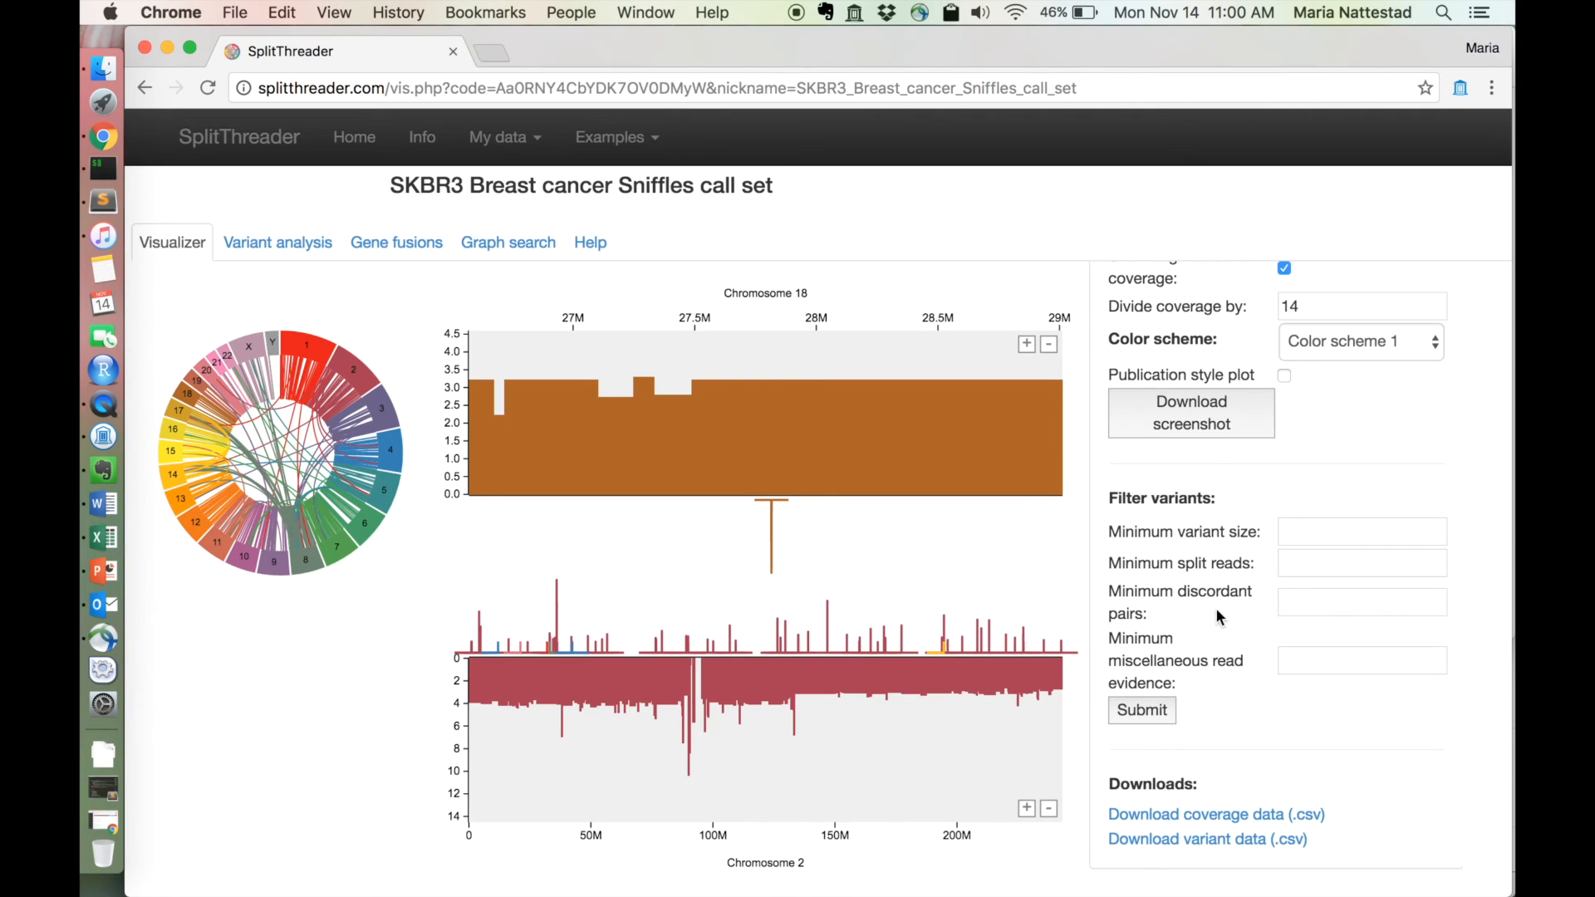
pyautogui.doubleClick(1217, 591)
pyautogui.tripleClick(1203, 661)
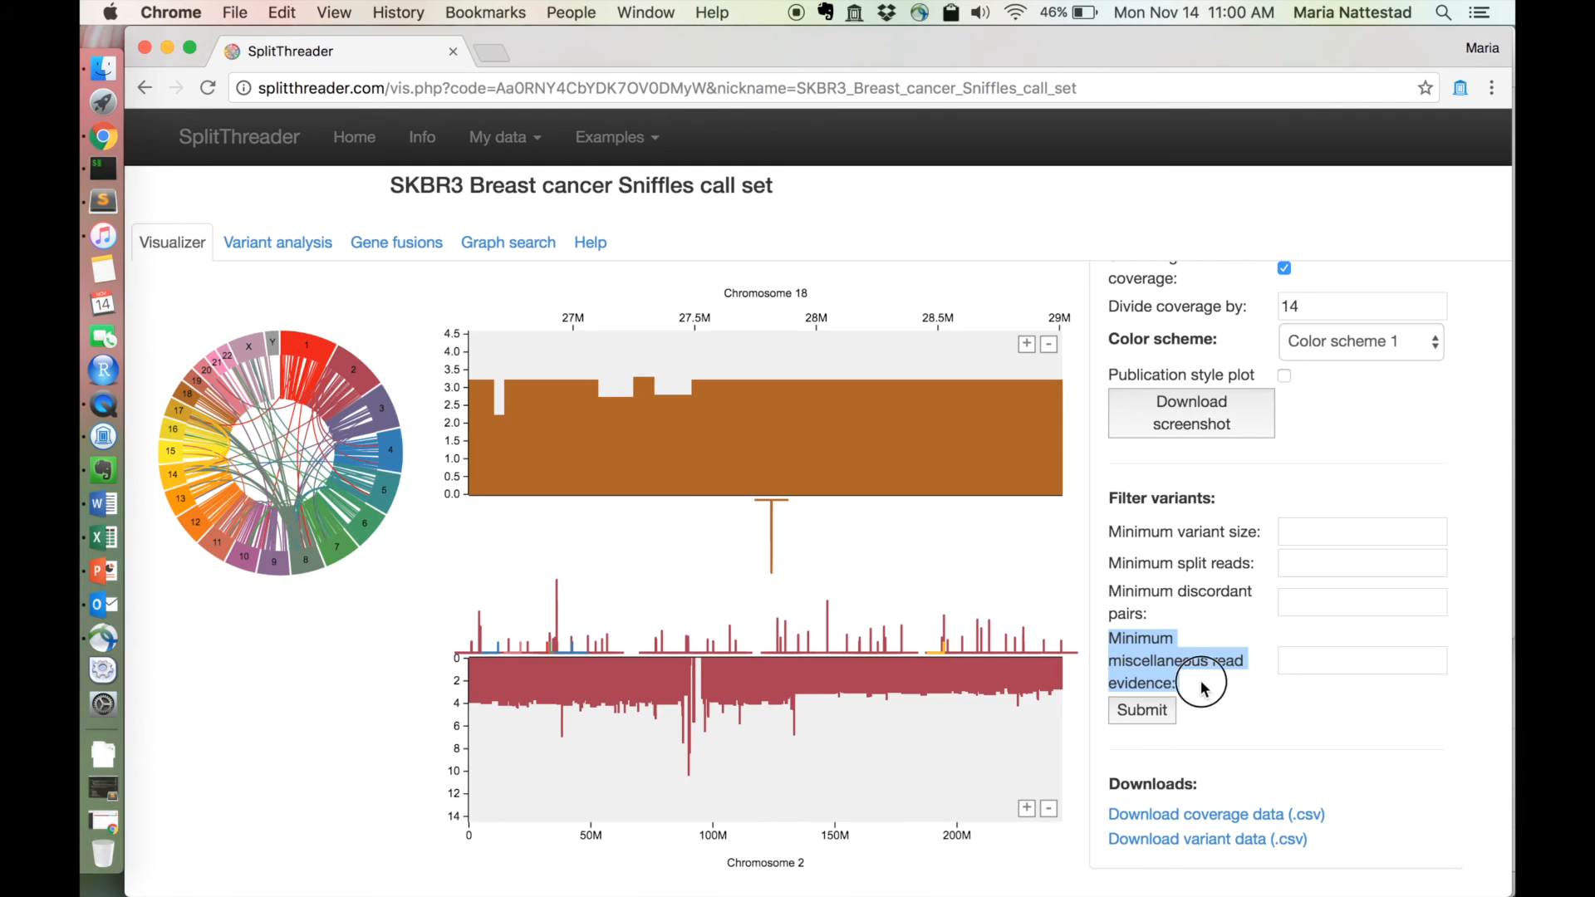
pyautogui.click(1204, 688)
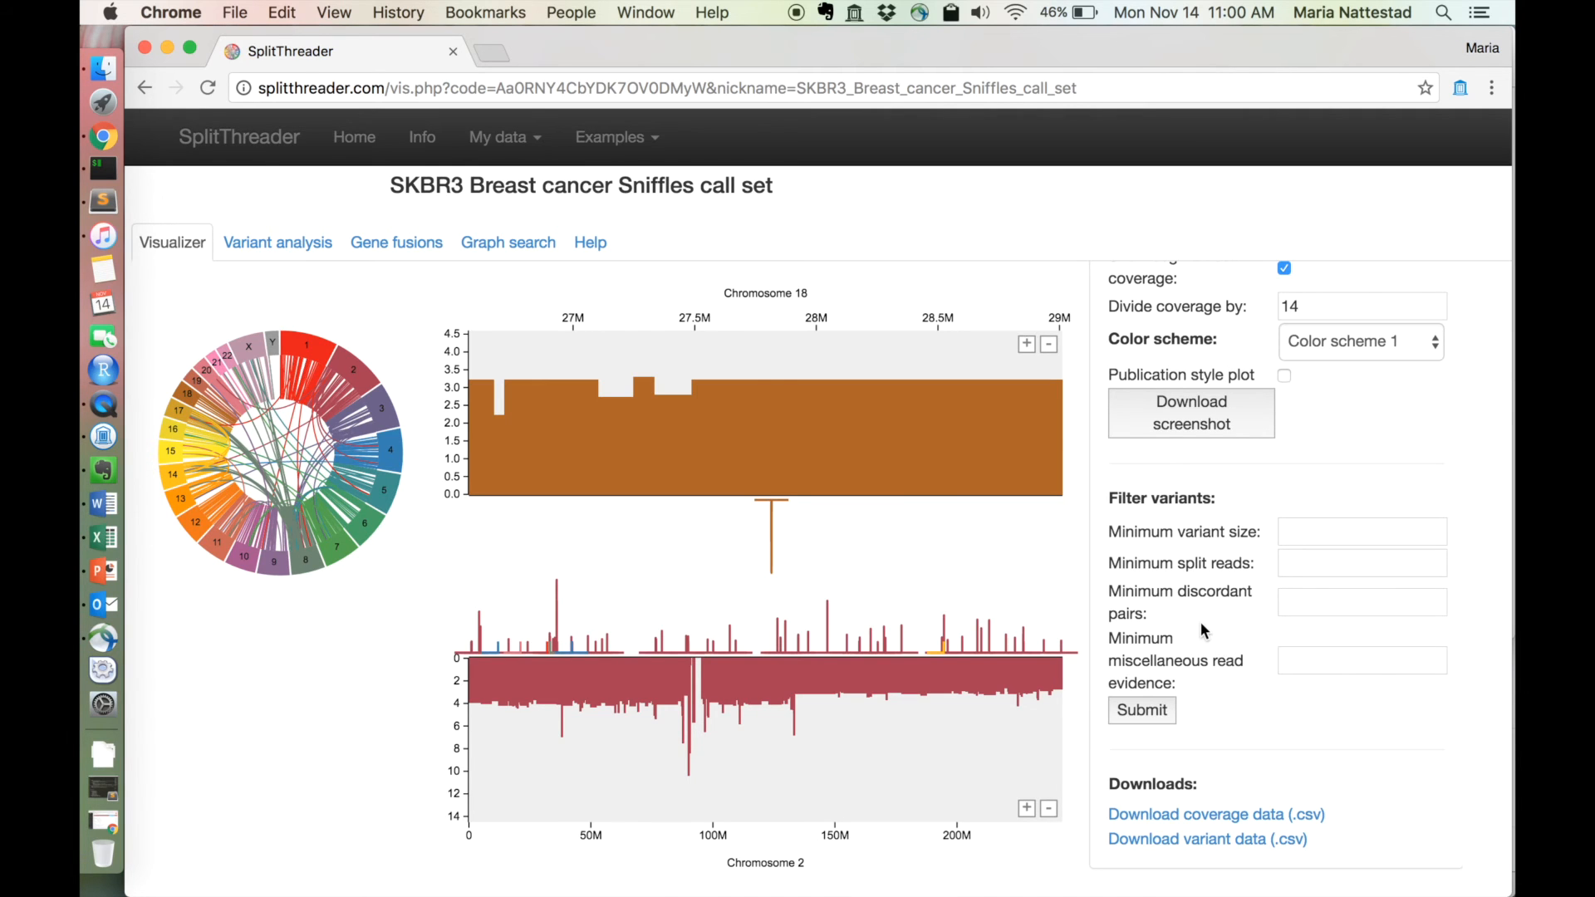
# Review the variant analysis table, including its split, pairs and other_read_support columns.
pyautogui.click(295, 244)
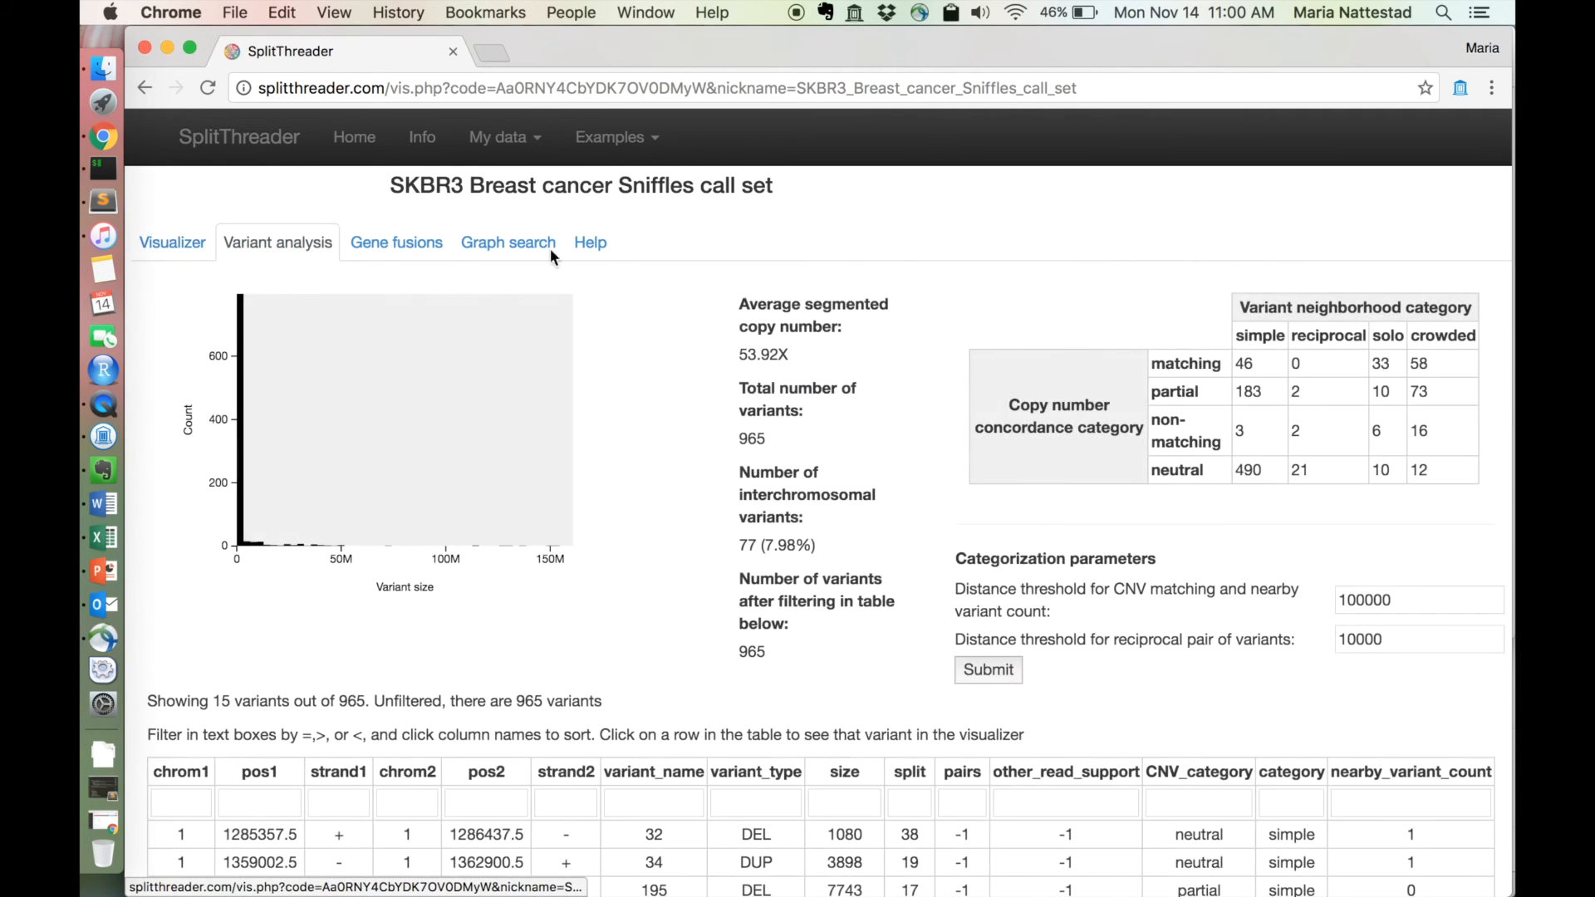
pyautogui.scroll(-5, 864, 465)
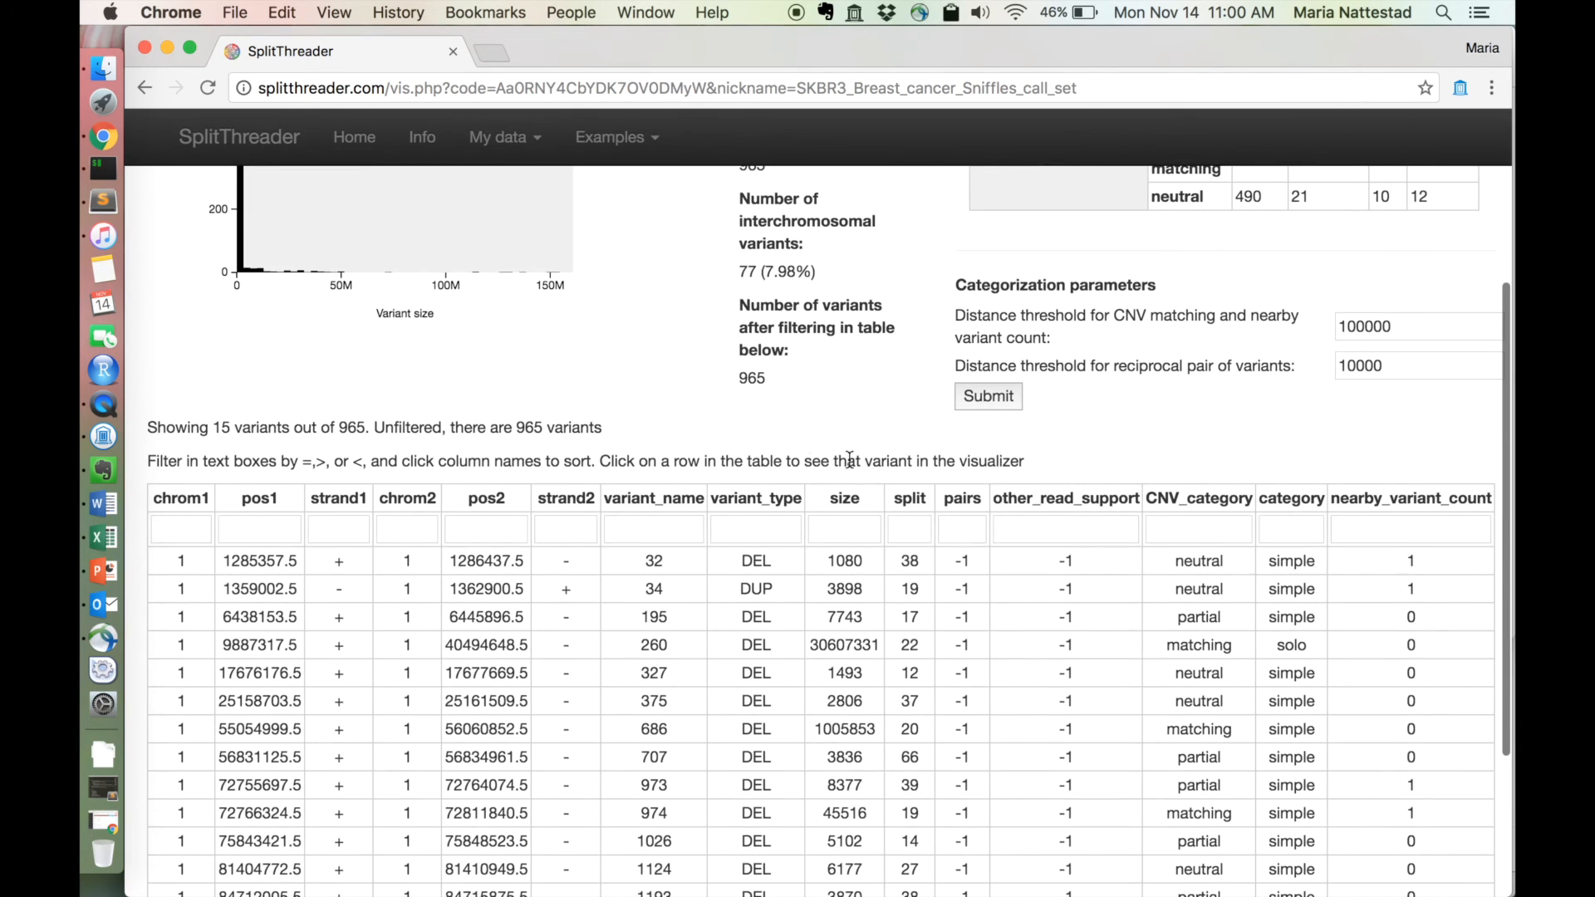
pyautogui.scroll(5, 849, 459)
pyautogui.scroll(-6, 597, 411)
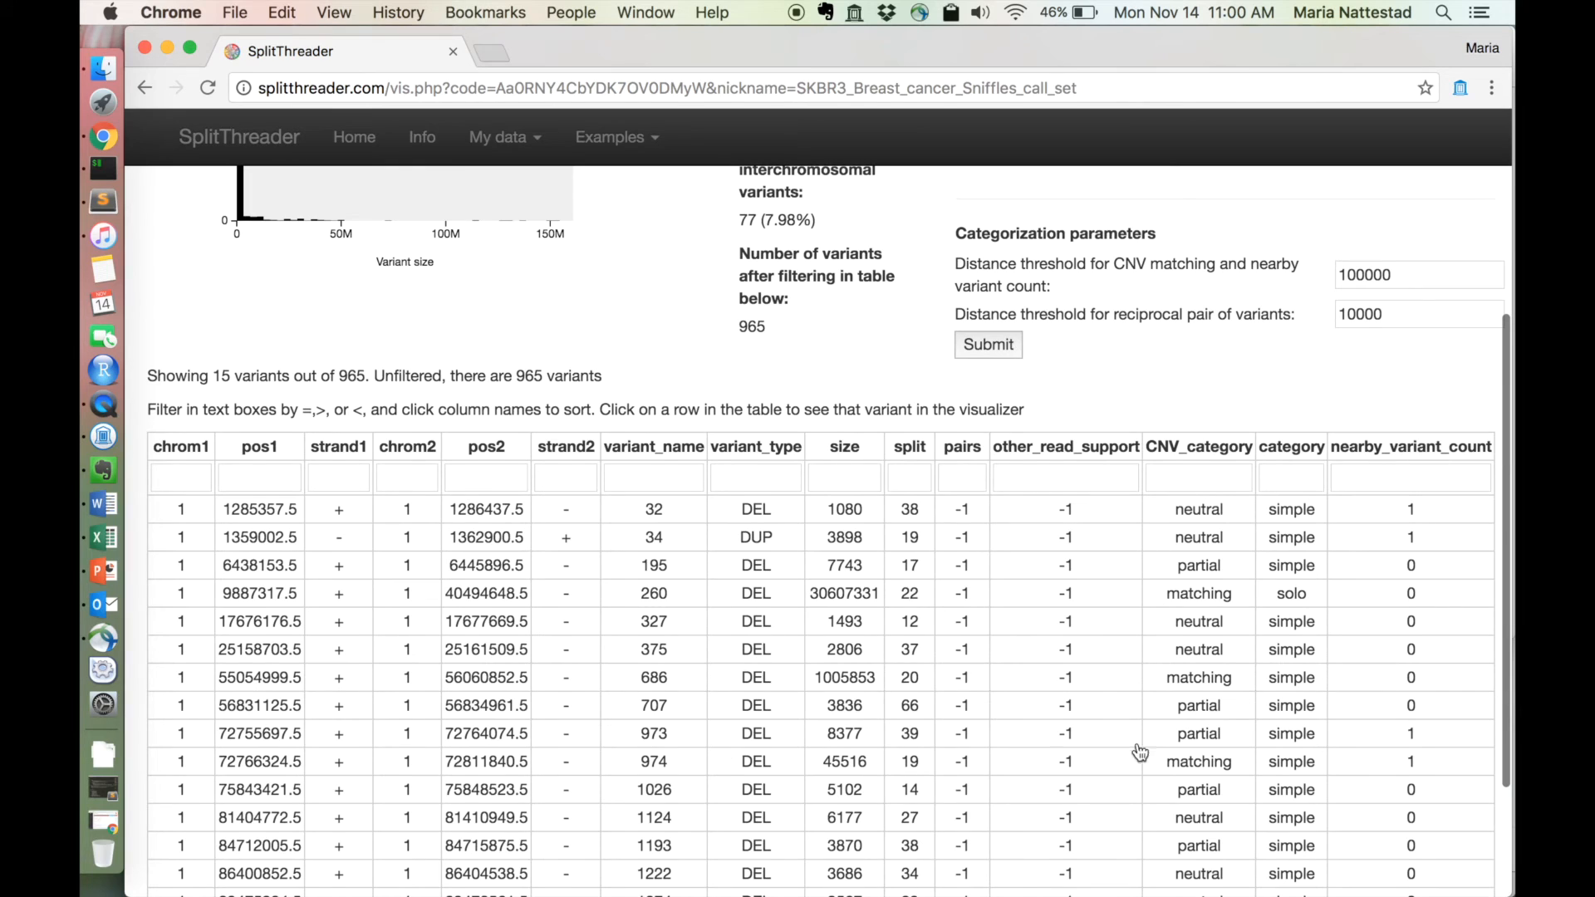
pyautogui.scroll(-1, 1177, 740)
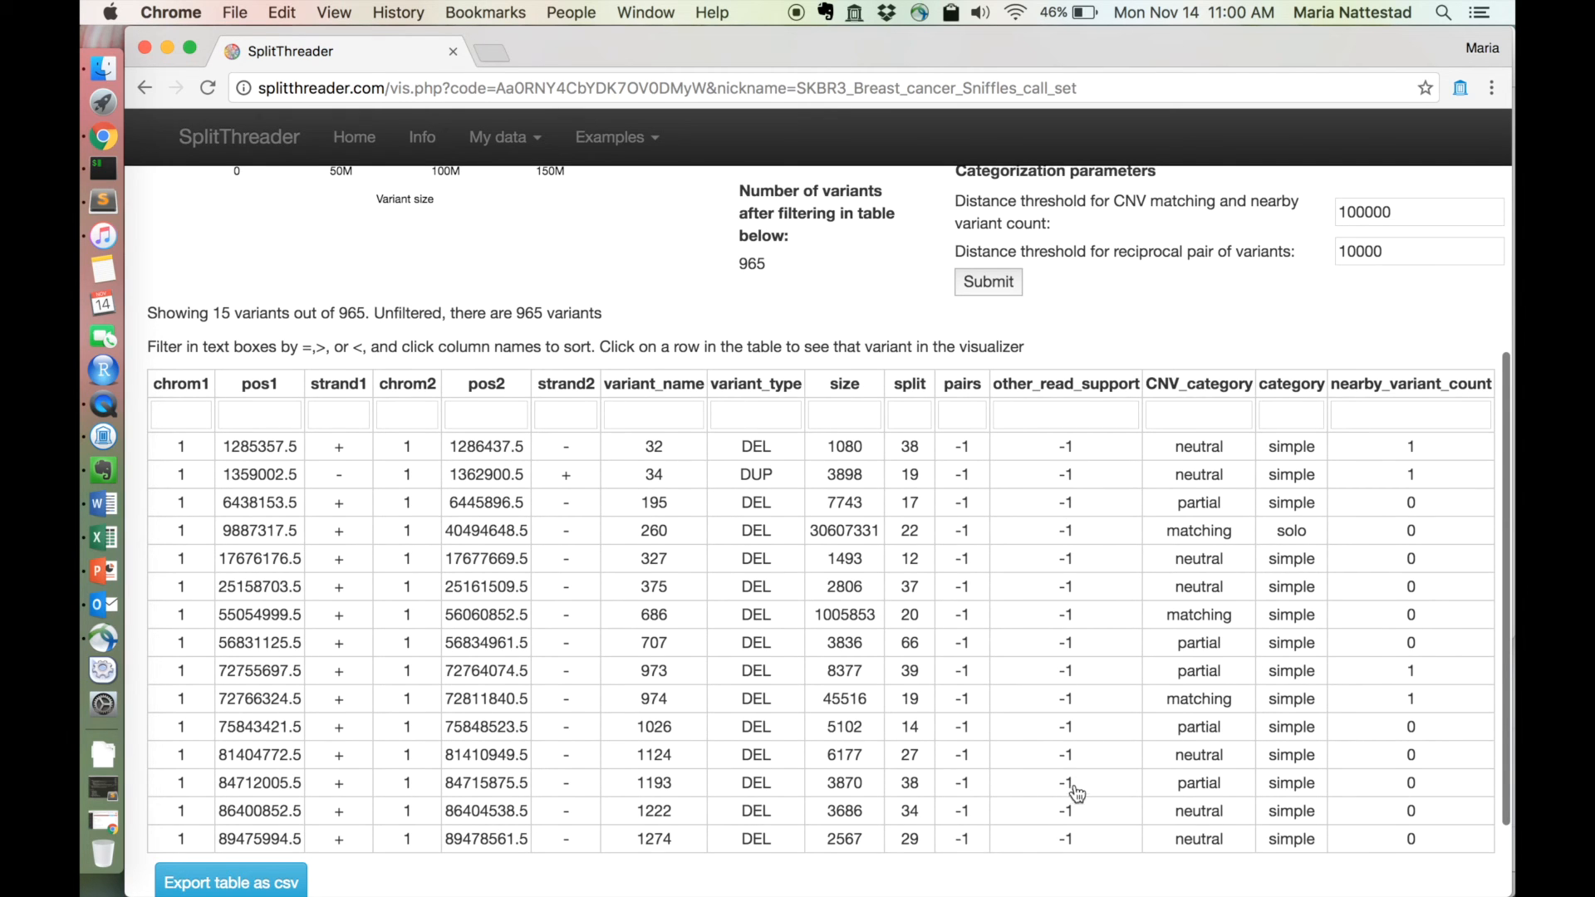
pyautogui.scroll(3, 937, 443)
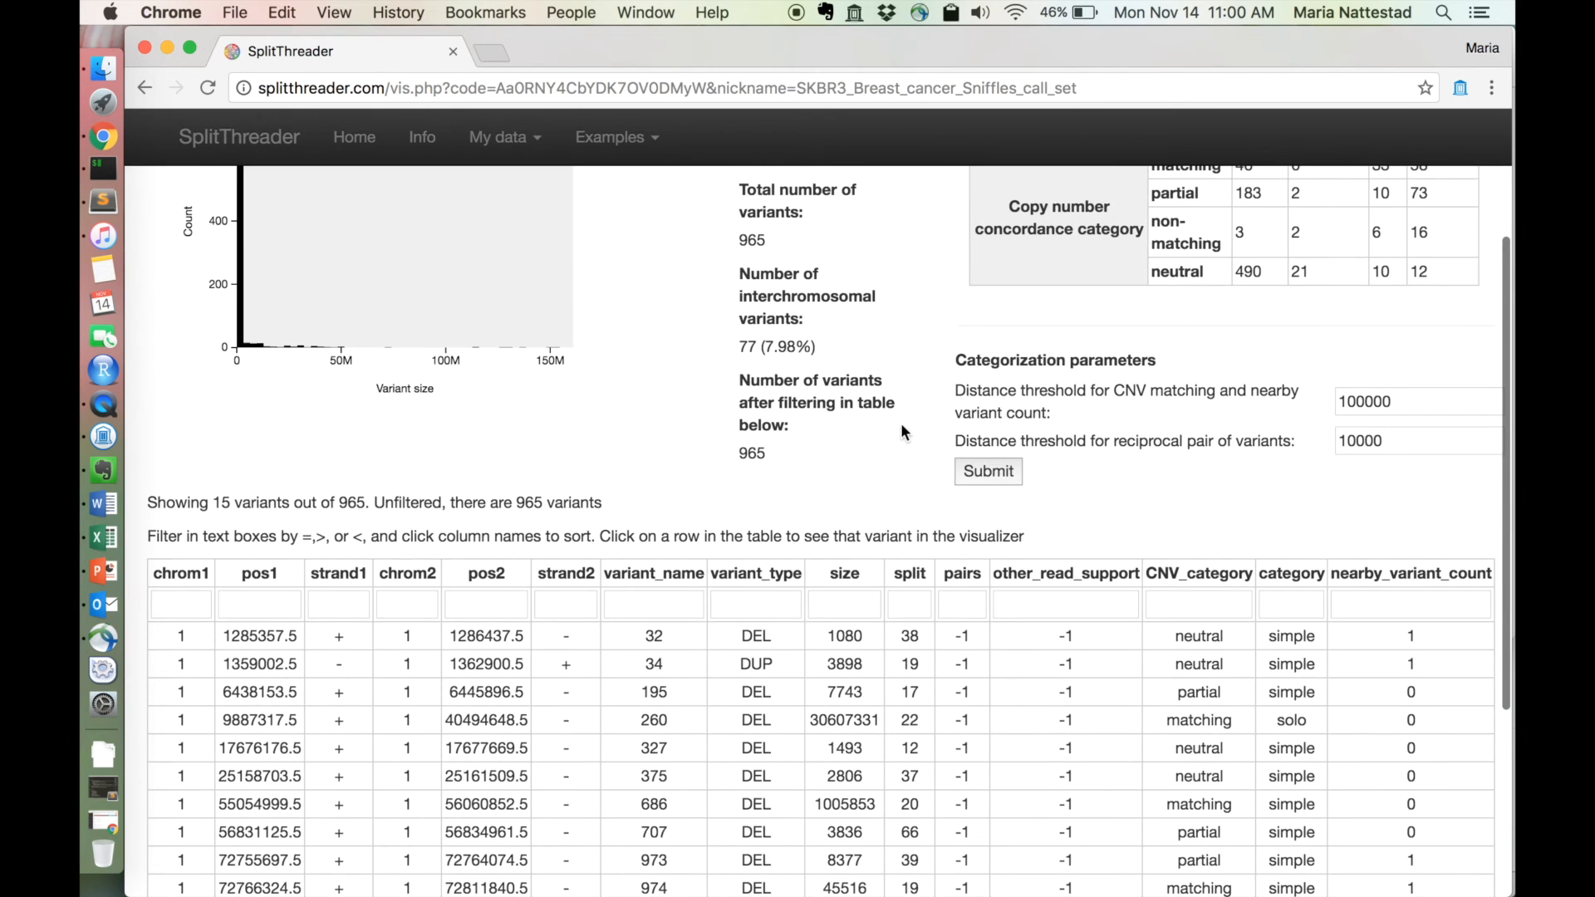
pyautogui.scroll(4, 739, 466)
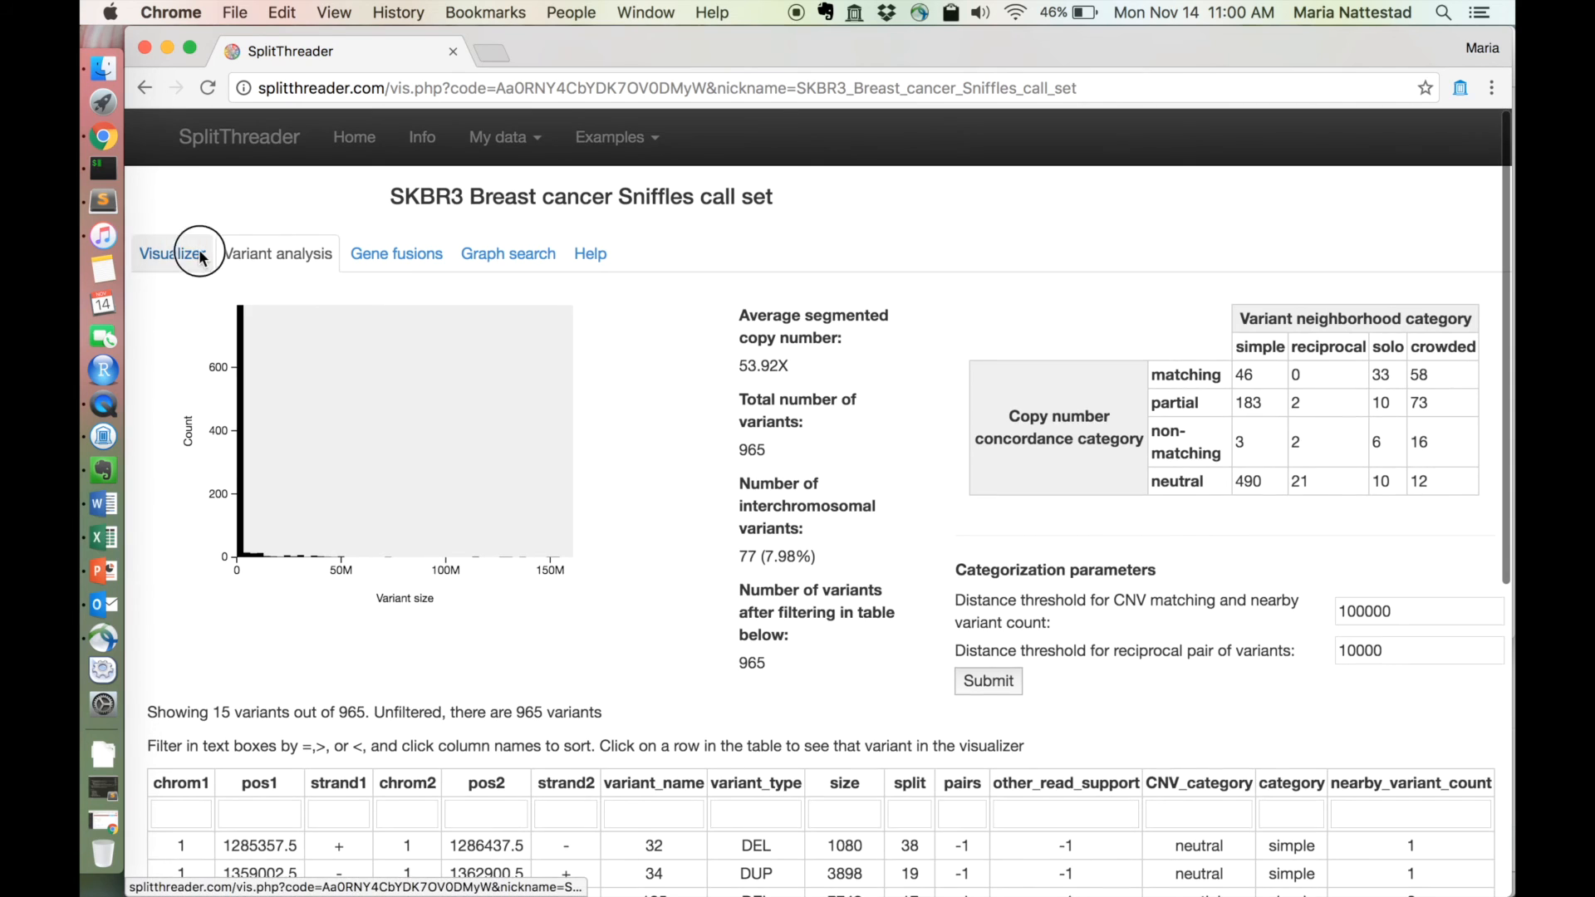
# Filter the visualizer's variants to a minimum size of 10000 and show chromosome 20 in the upper coverage plot.
pyautogui.click(174, 253)
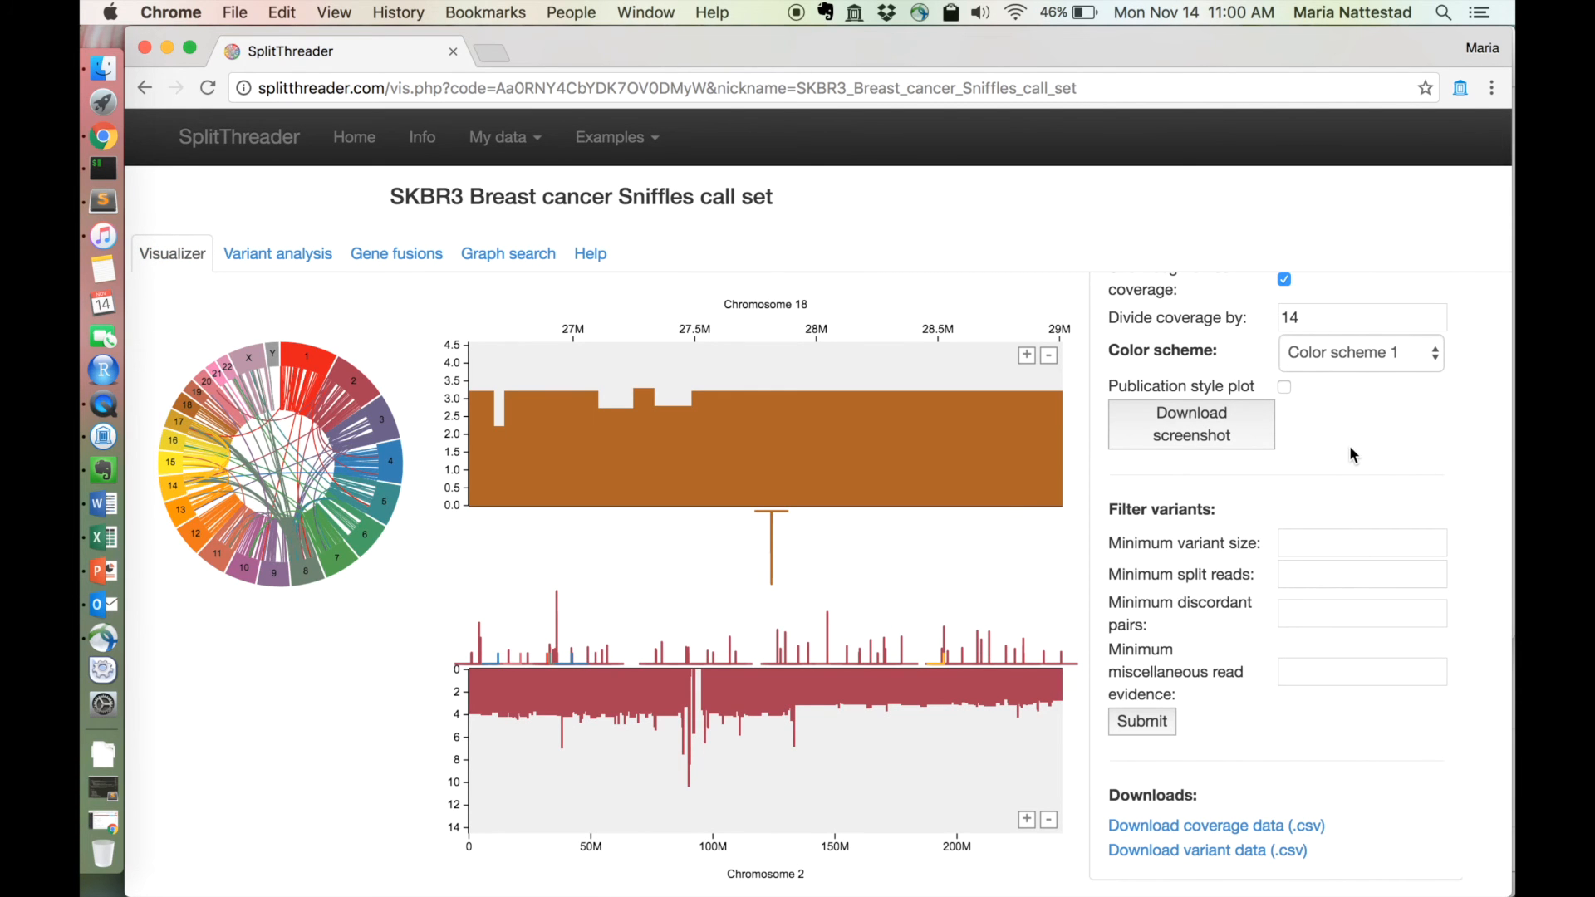
pyautogui.scroll(-1, 1350, 449)
pyautogui.click(1335, 531)
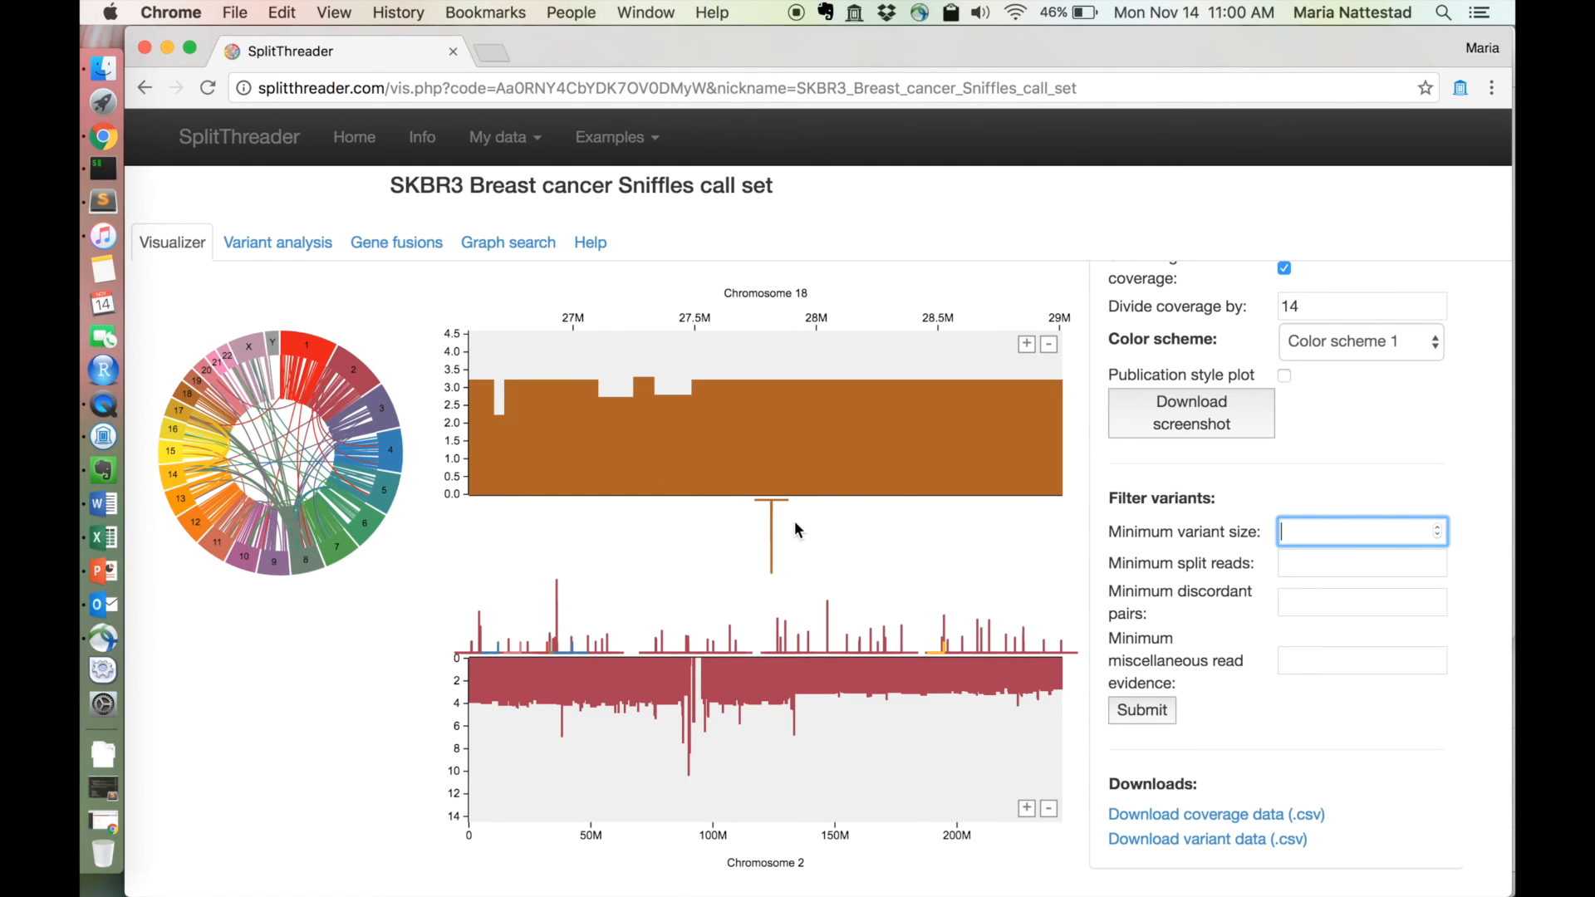
pyautogui.write('10000')
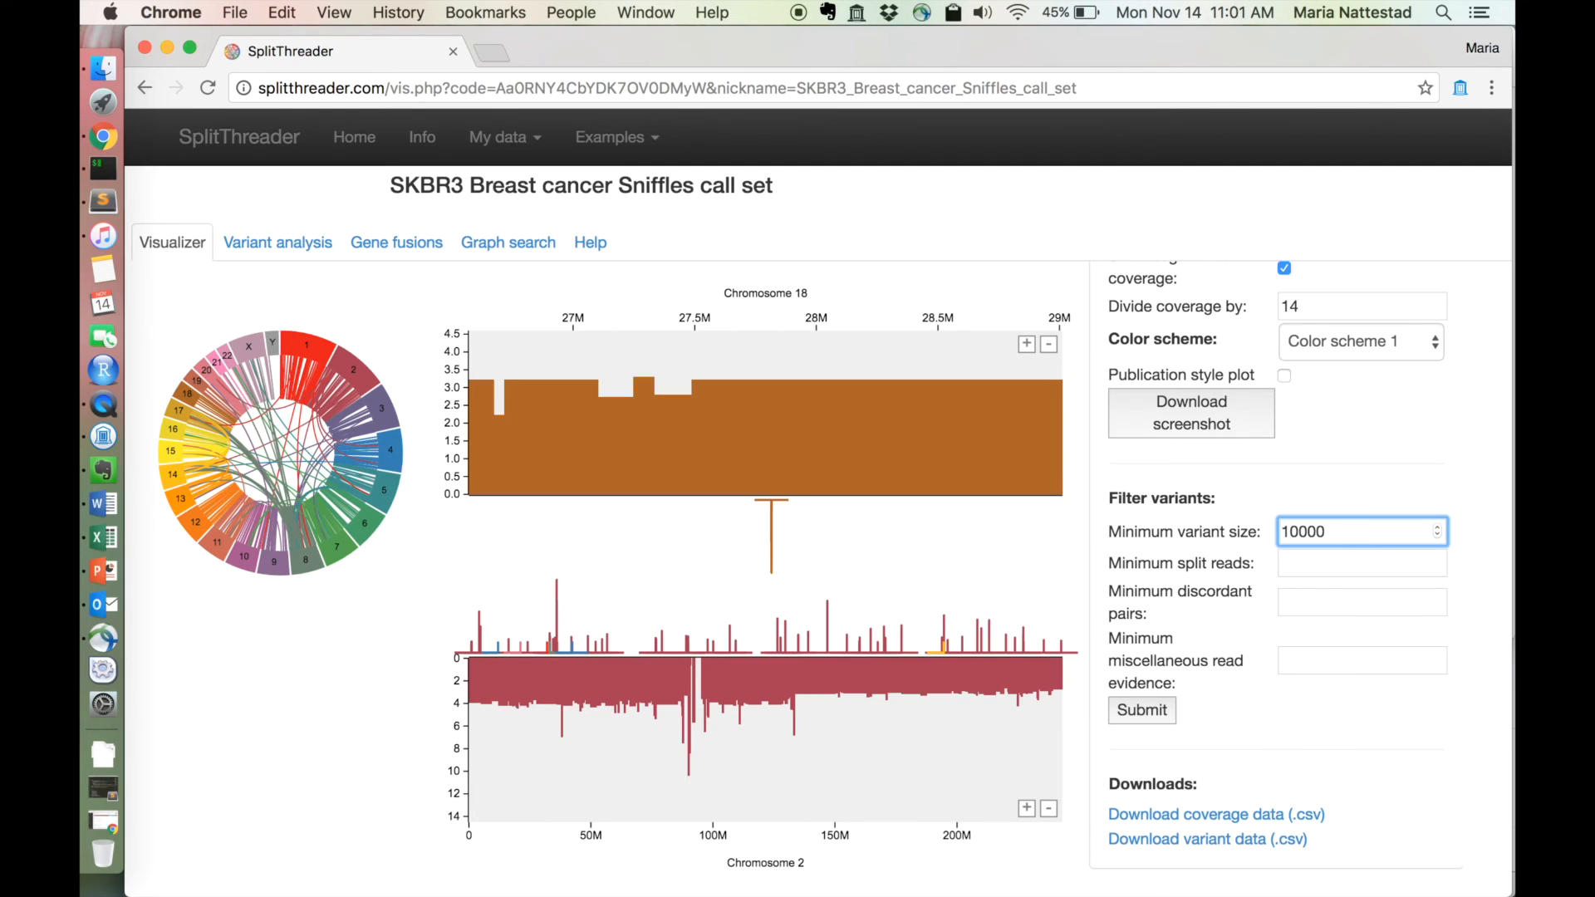
pyautogui.press('Return')
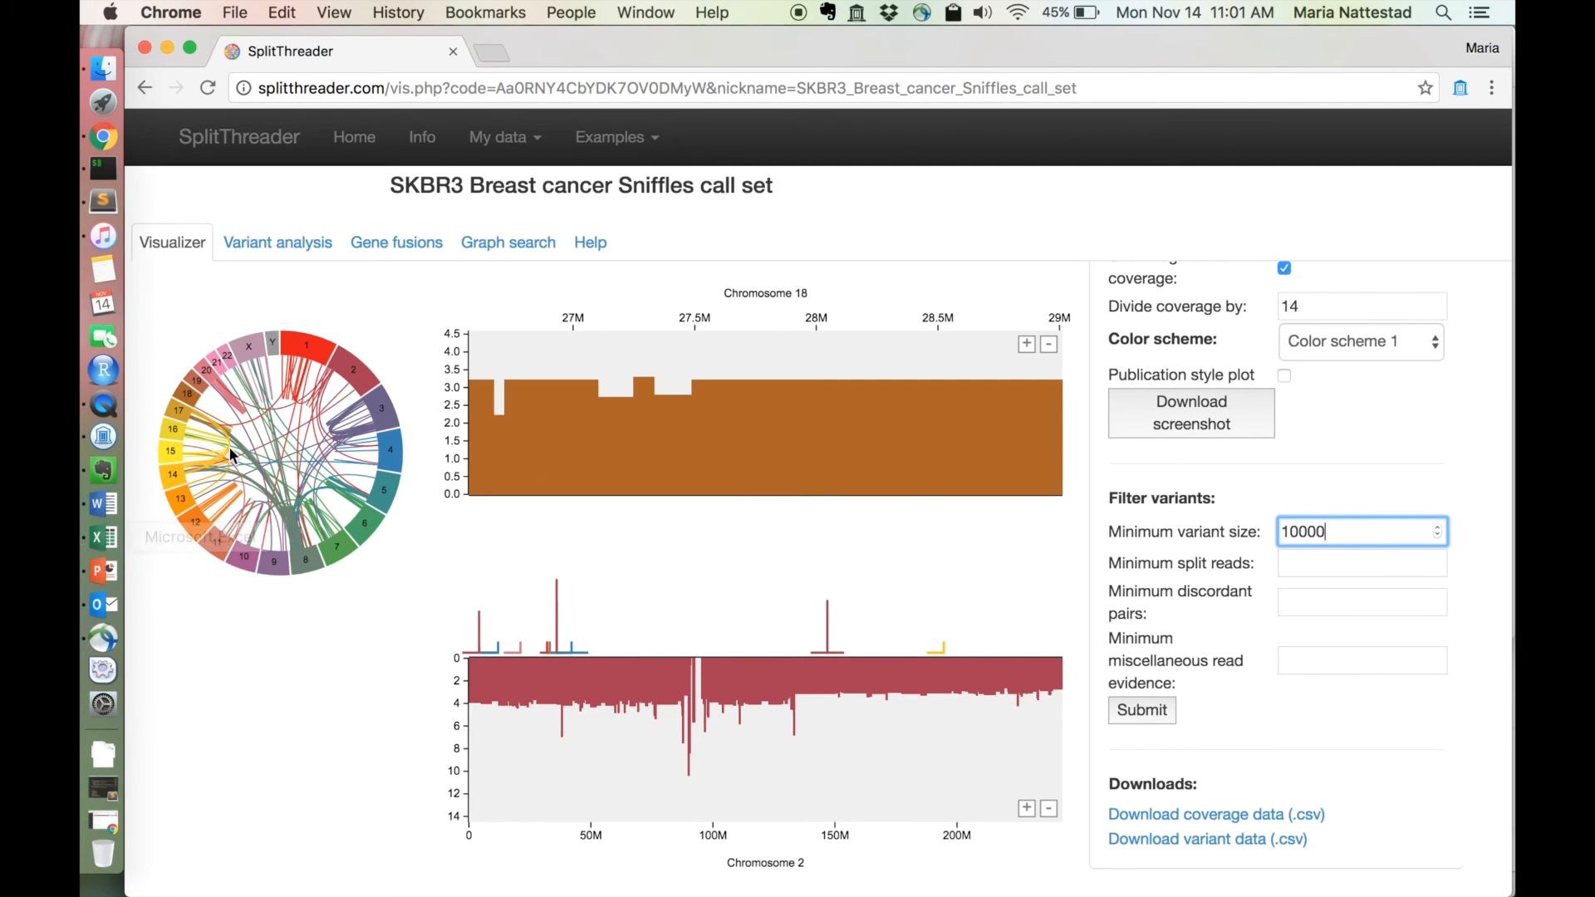
pyautogui.click(380, 299)
pyautogui.moveTo(208, 370); pyautogui.dragTo(566, 387)
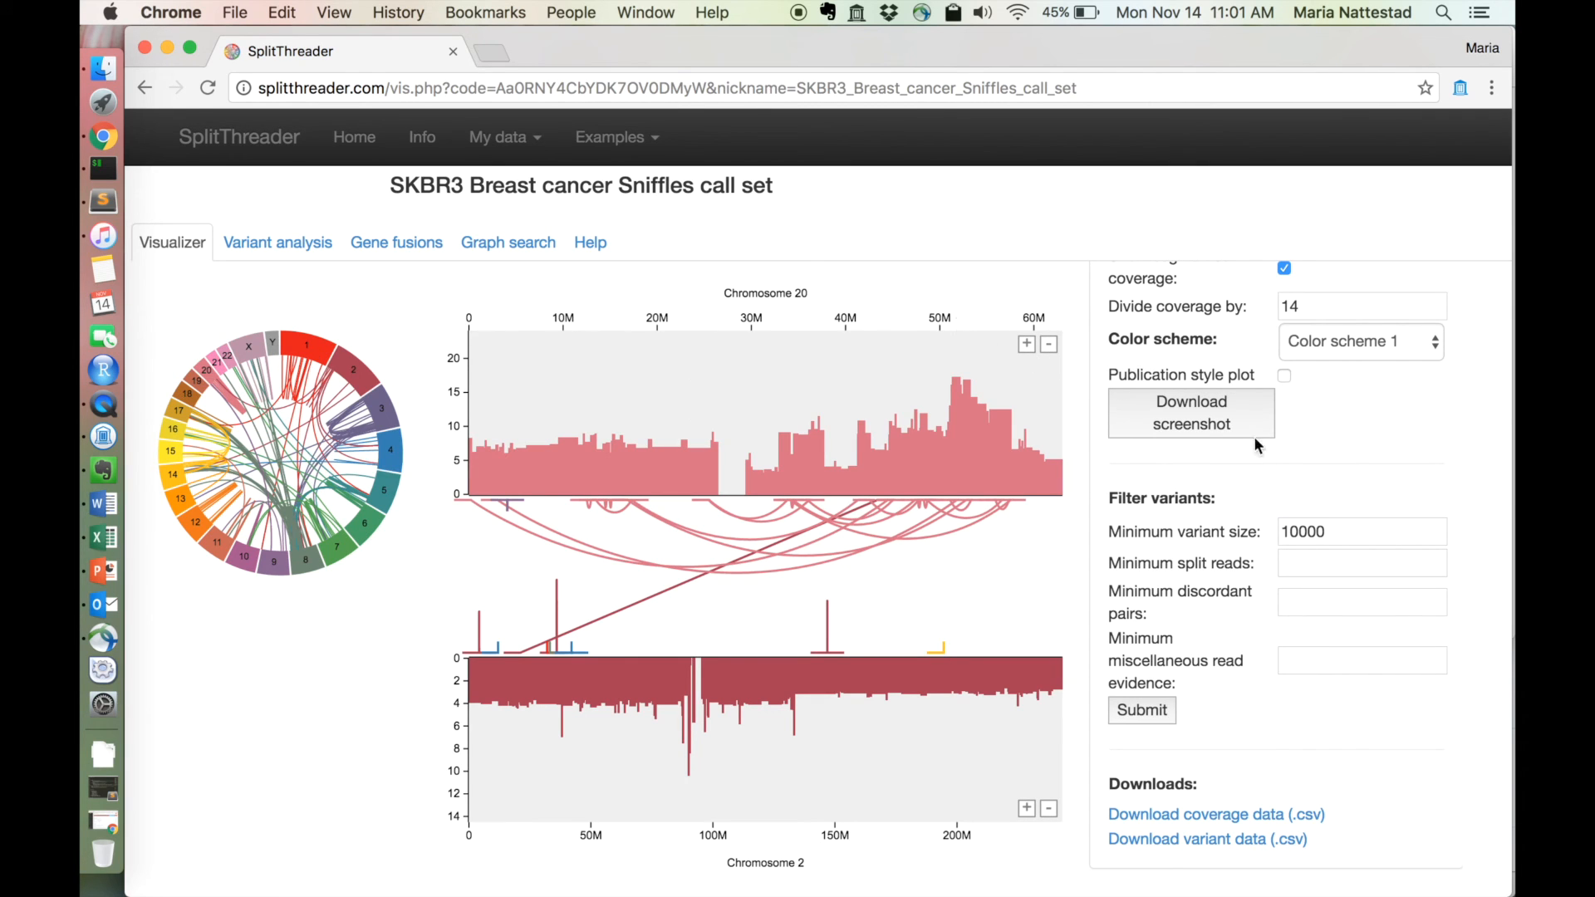
# Remove the minimum variant size filter and apply the change to the visualizer.
pyautogui.moveTo(1356, 534); pyautogui.dragTo(1163, 536)
pyautogui.press('BackSpace')
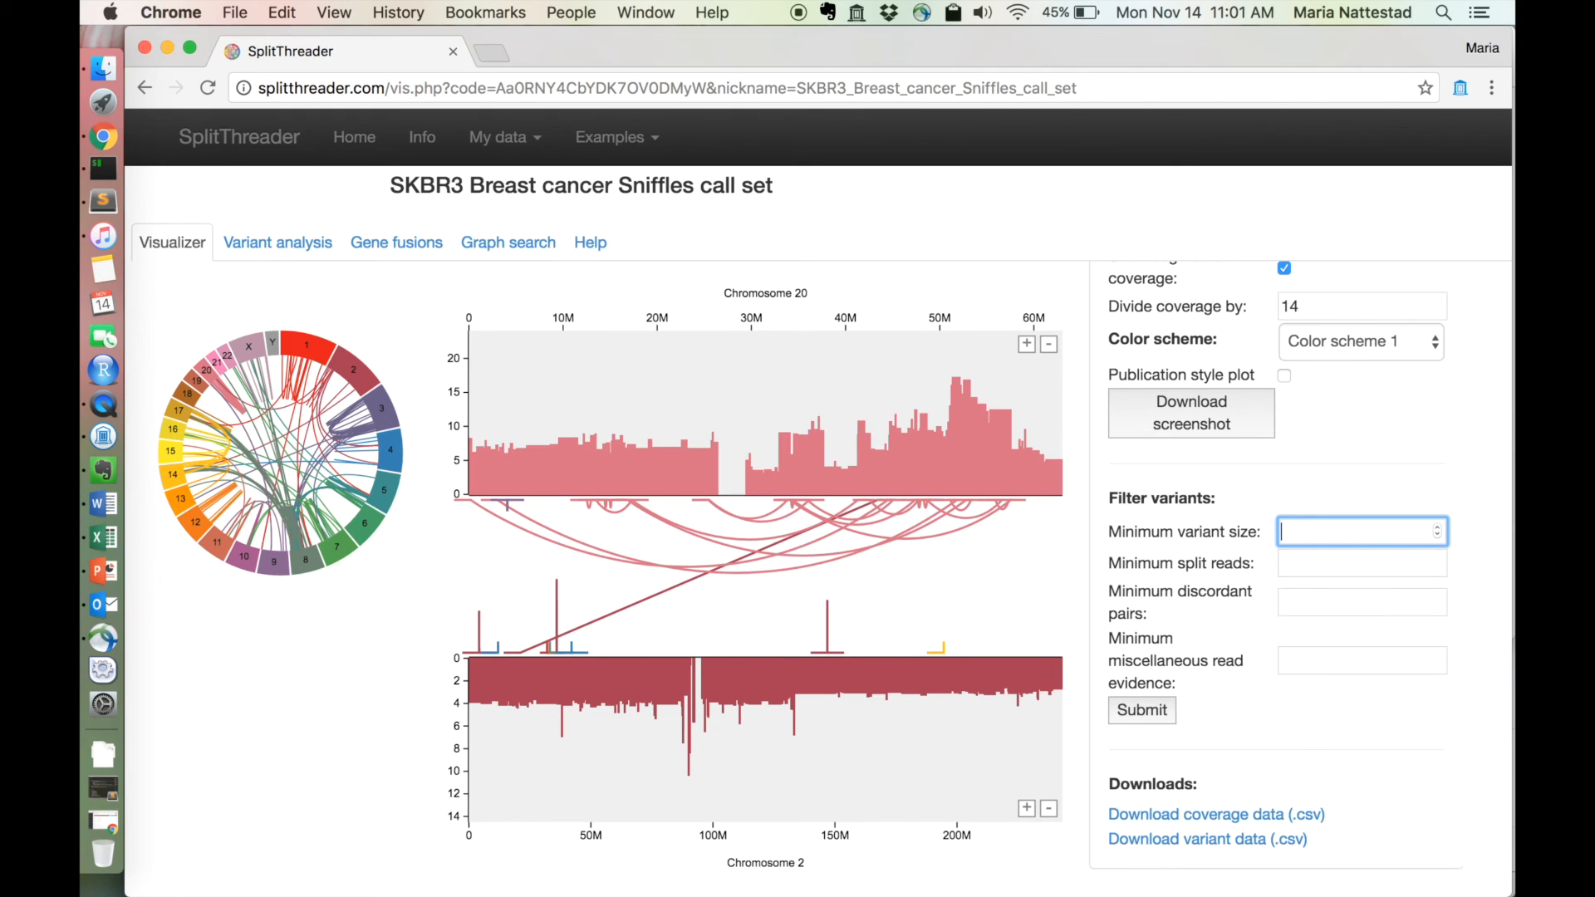
pyautogui.click(1157, 717)
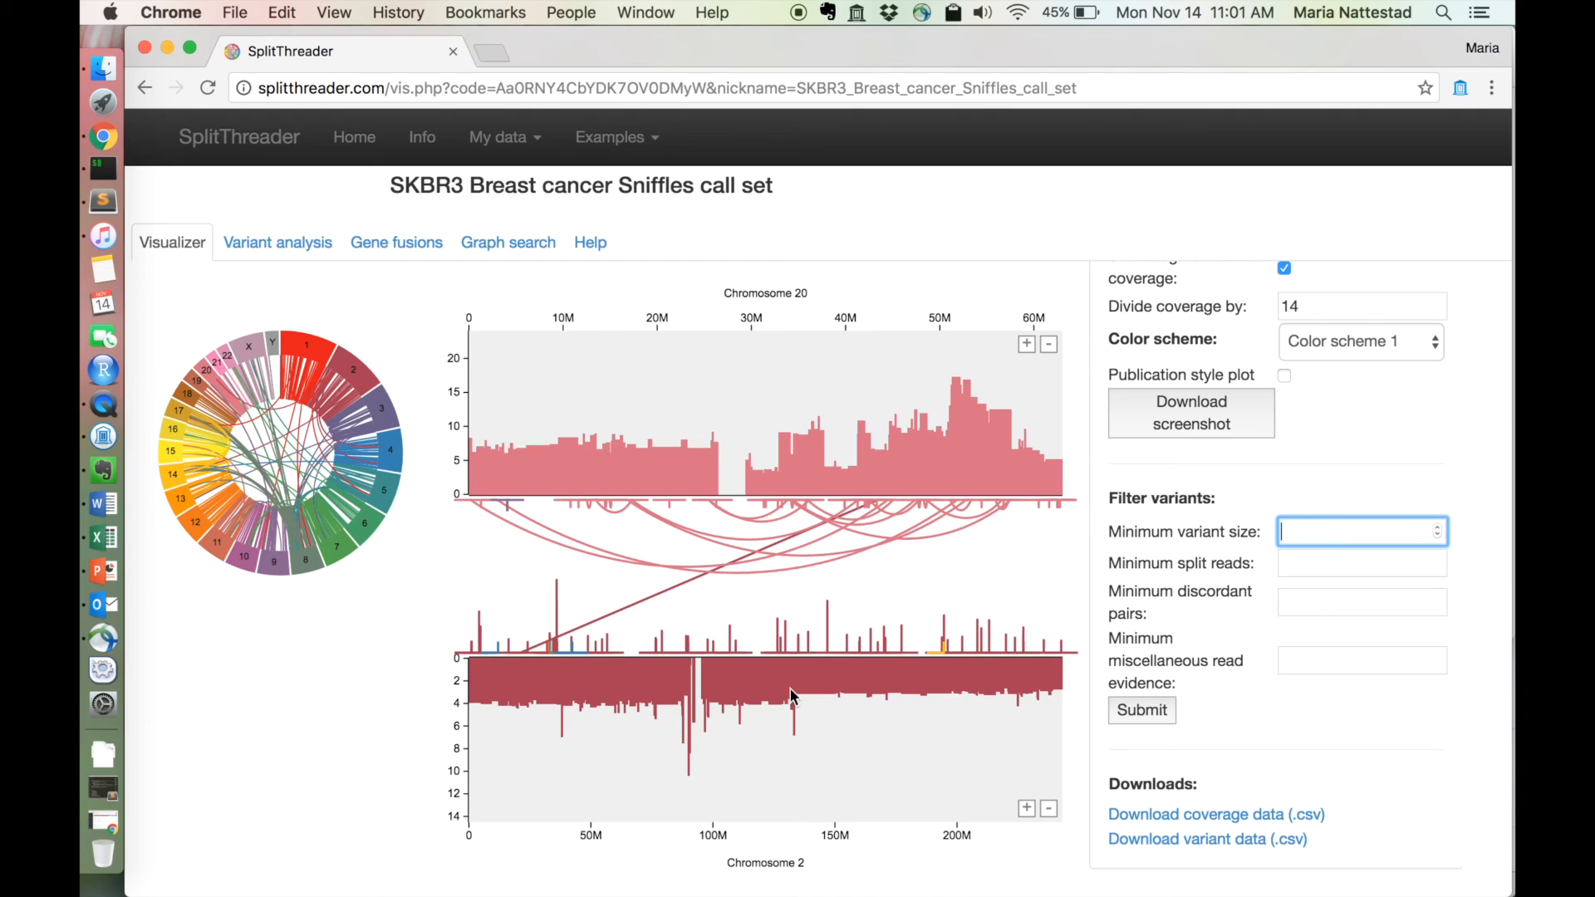
# Filter the variants to a minimum variant size of 10000.
pyautogui.write('10000')
pyautogui.press('Return')
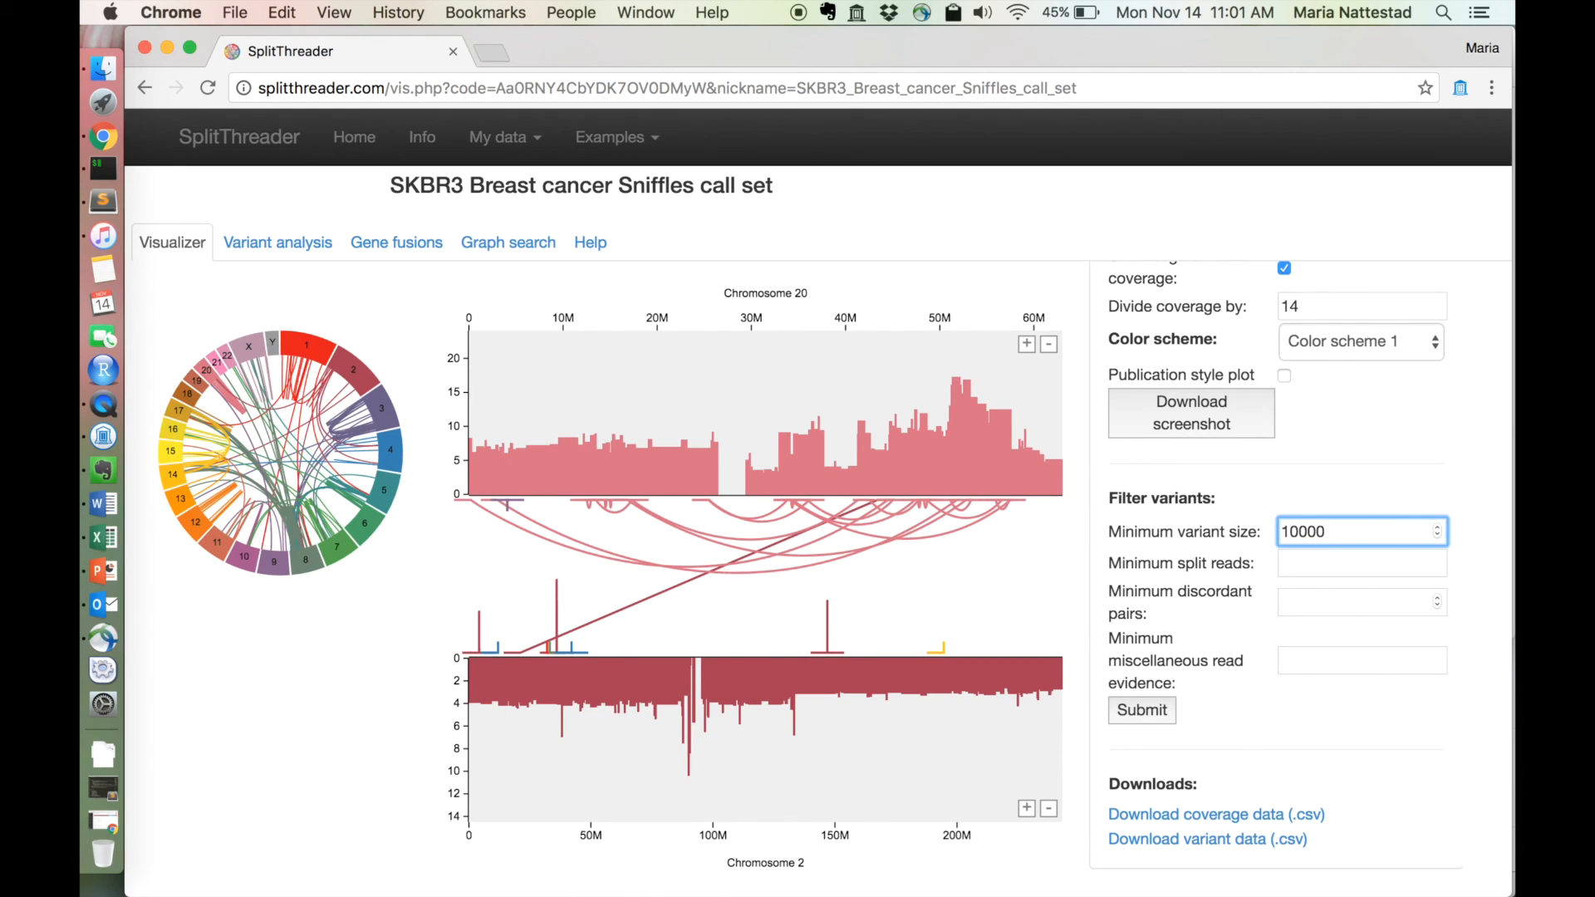
pyautogui.doubleClick(1346, 529)
pyautogui.click(1359, 496)
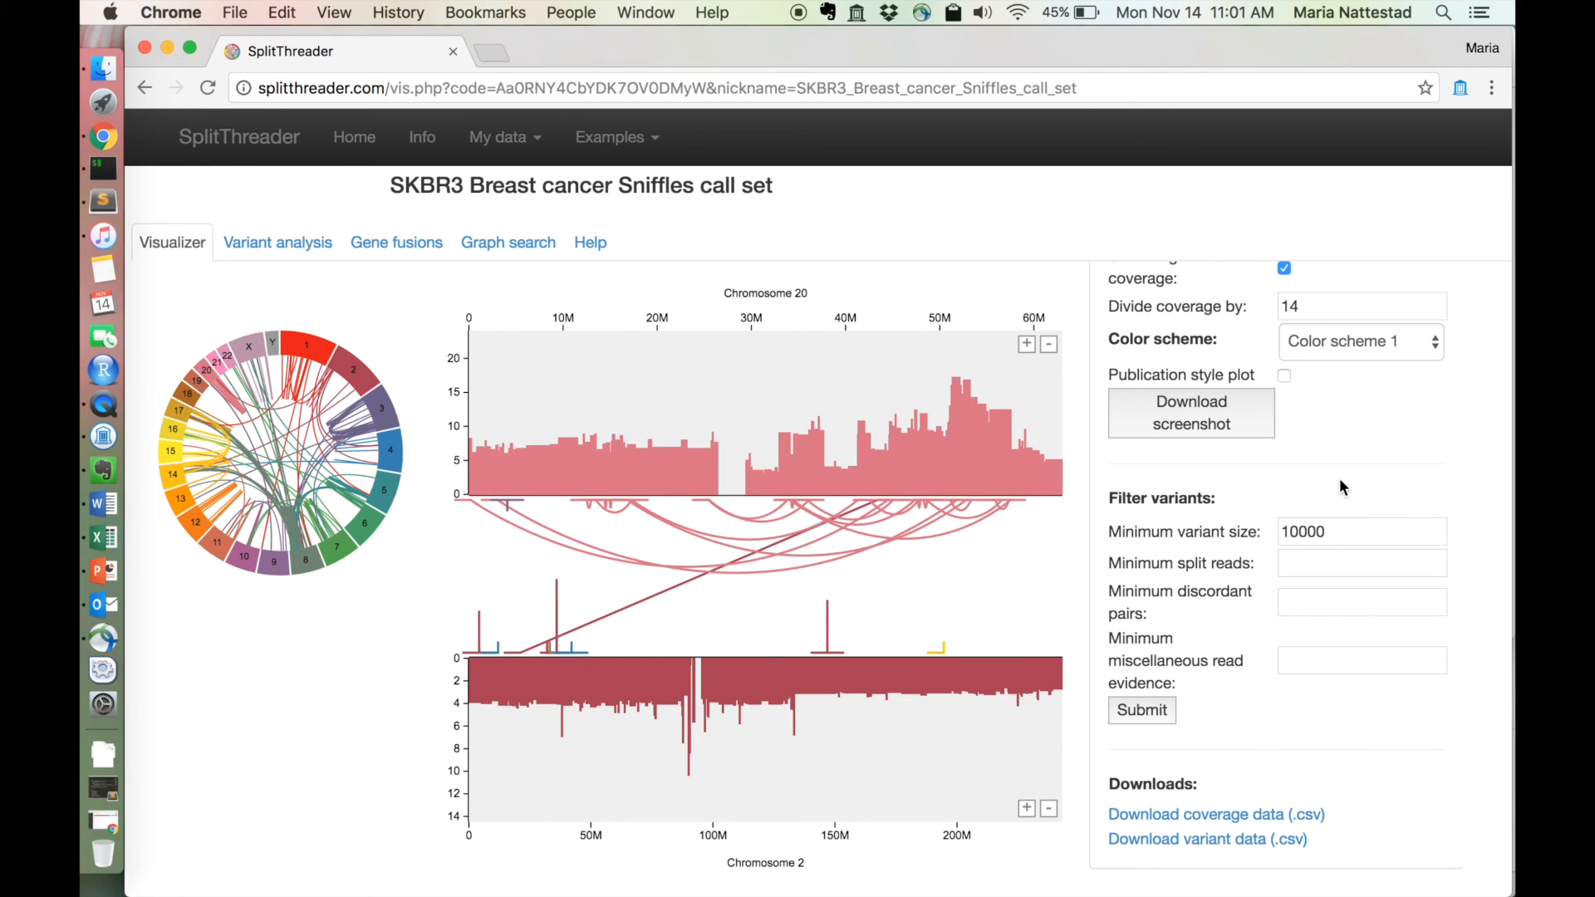
# Filter the variants to a minimum of 20 split reads.
pyautogui.click(1320, 563)
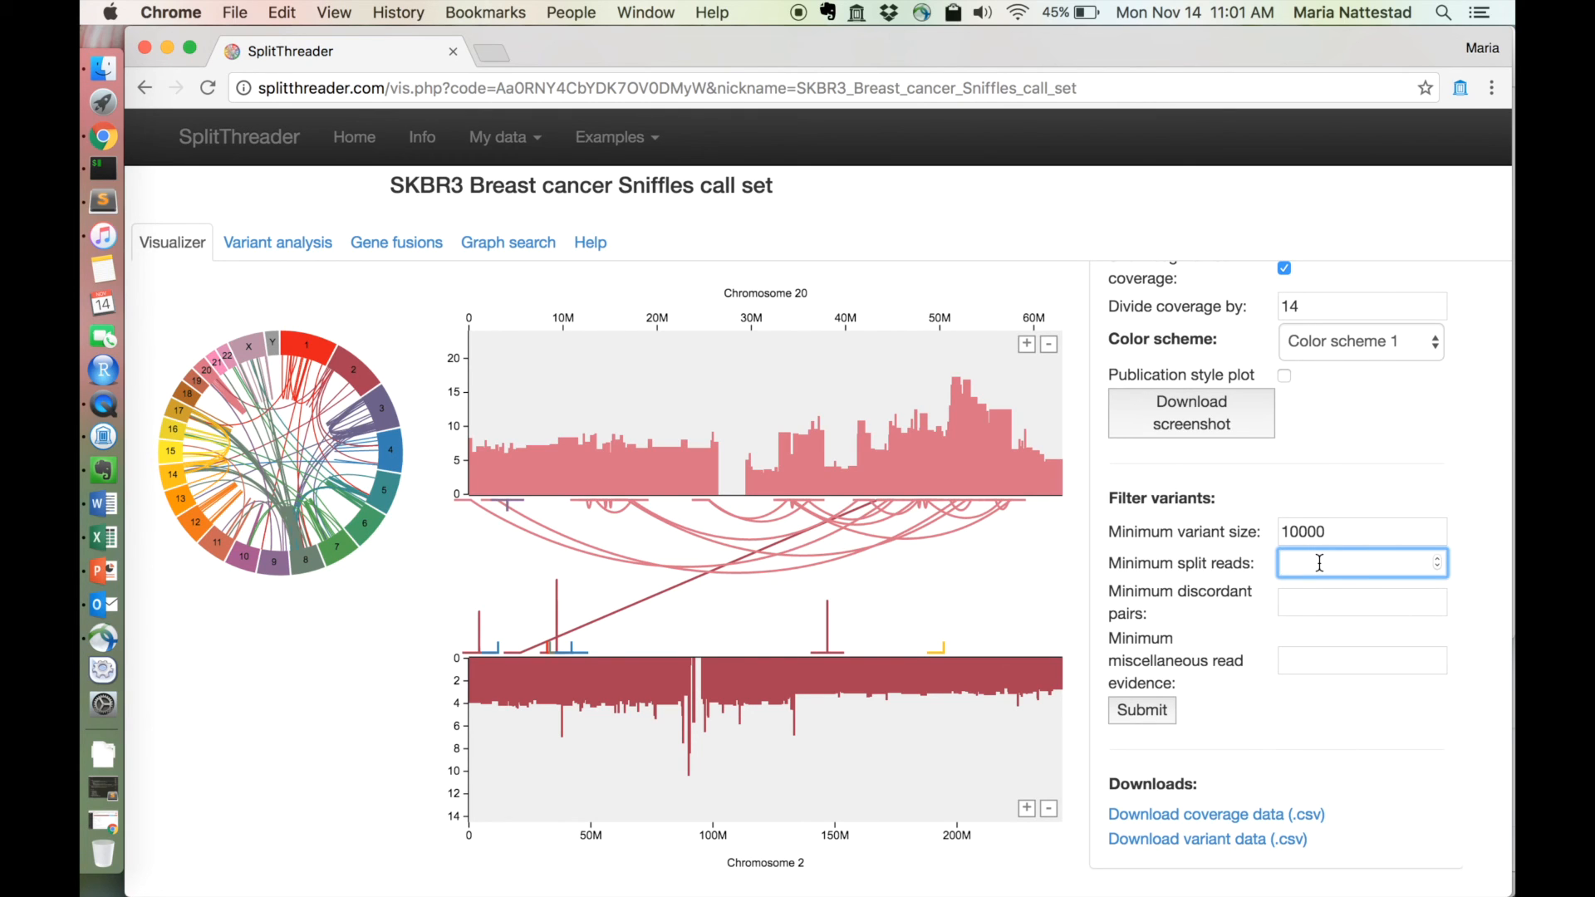
pyautogui.write('20')
pyautogui.press('Return')
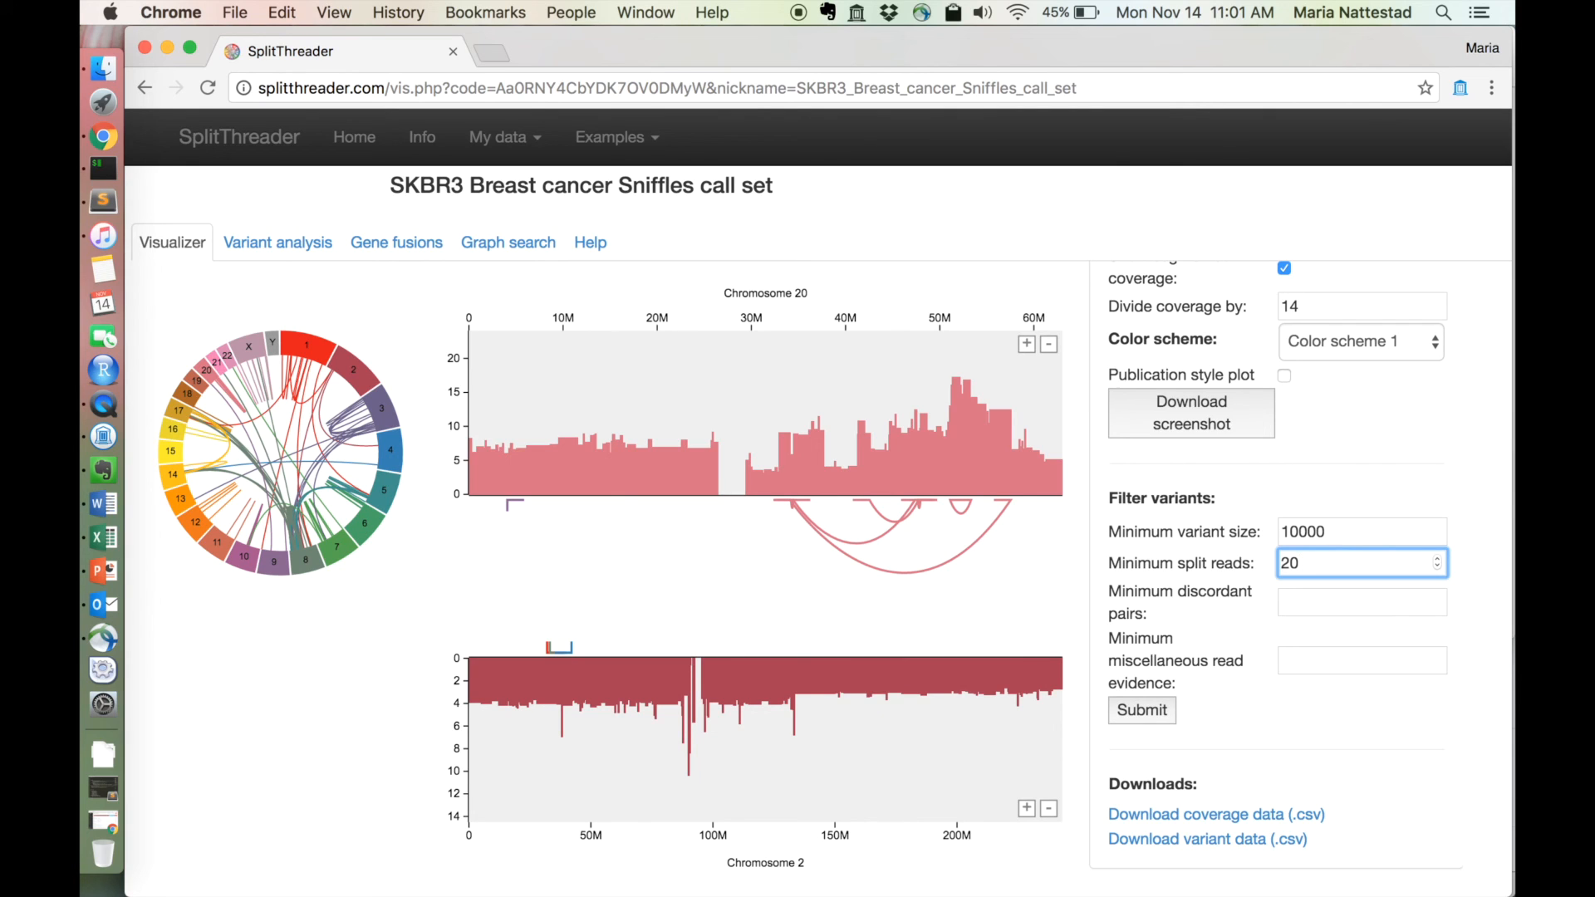
# Set the minimum split reads filter to 0 and apply it.
pyautogui.moveTo(1329, 562); pyautogui.dragTo(1147, 564)
pyautogui.write('0')
pyautogui.press('Return')
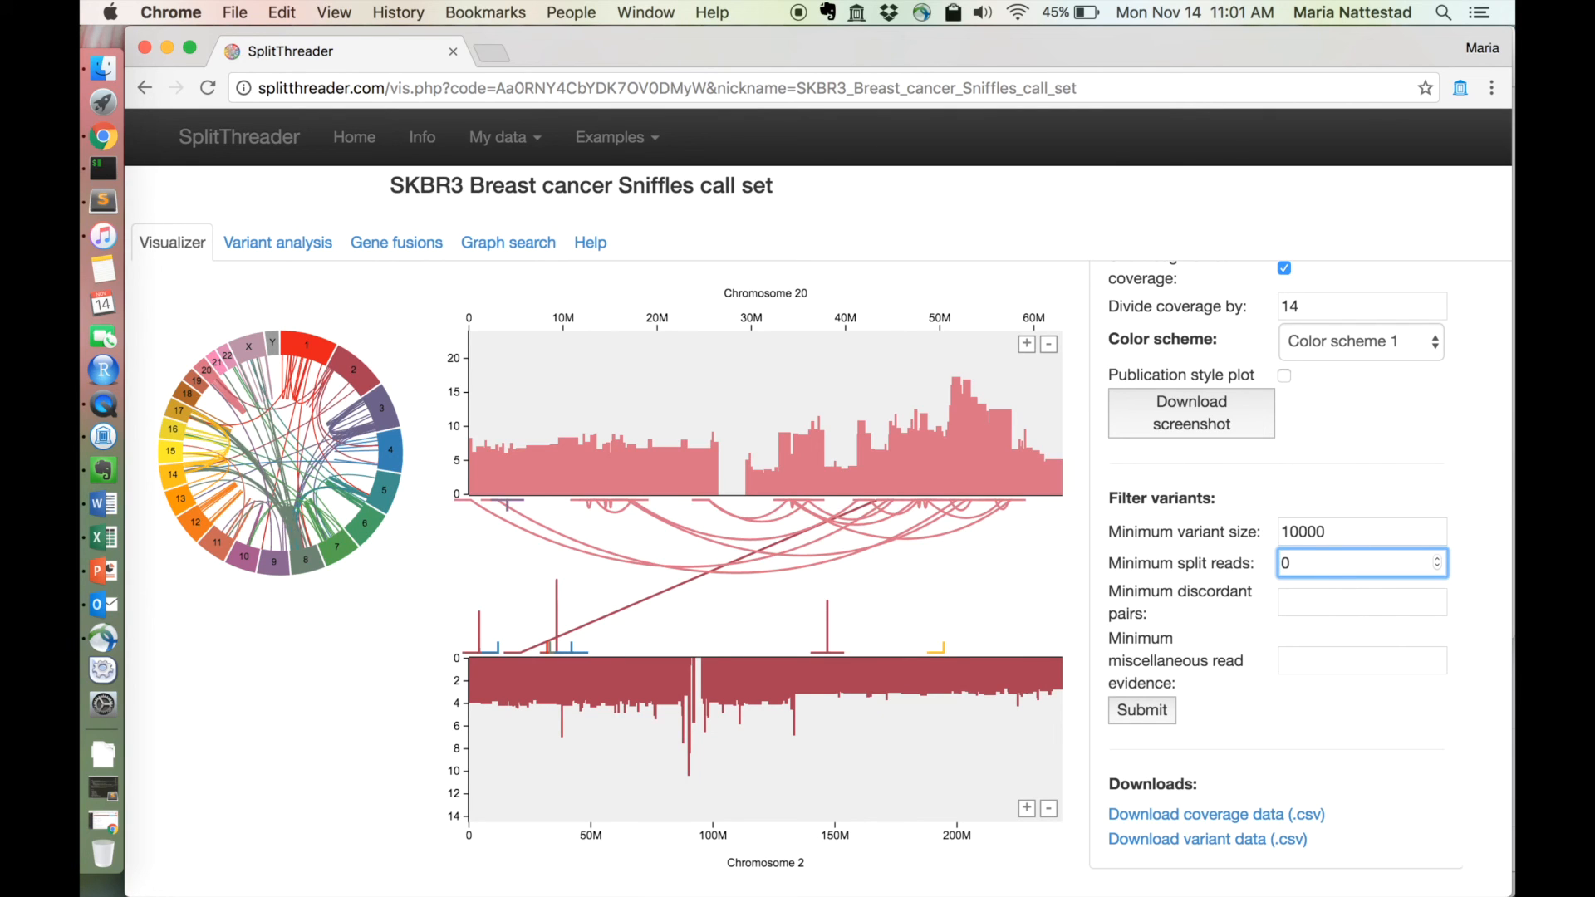
pyautogui.click(1231, 489)
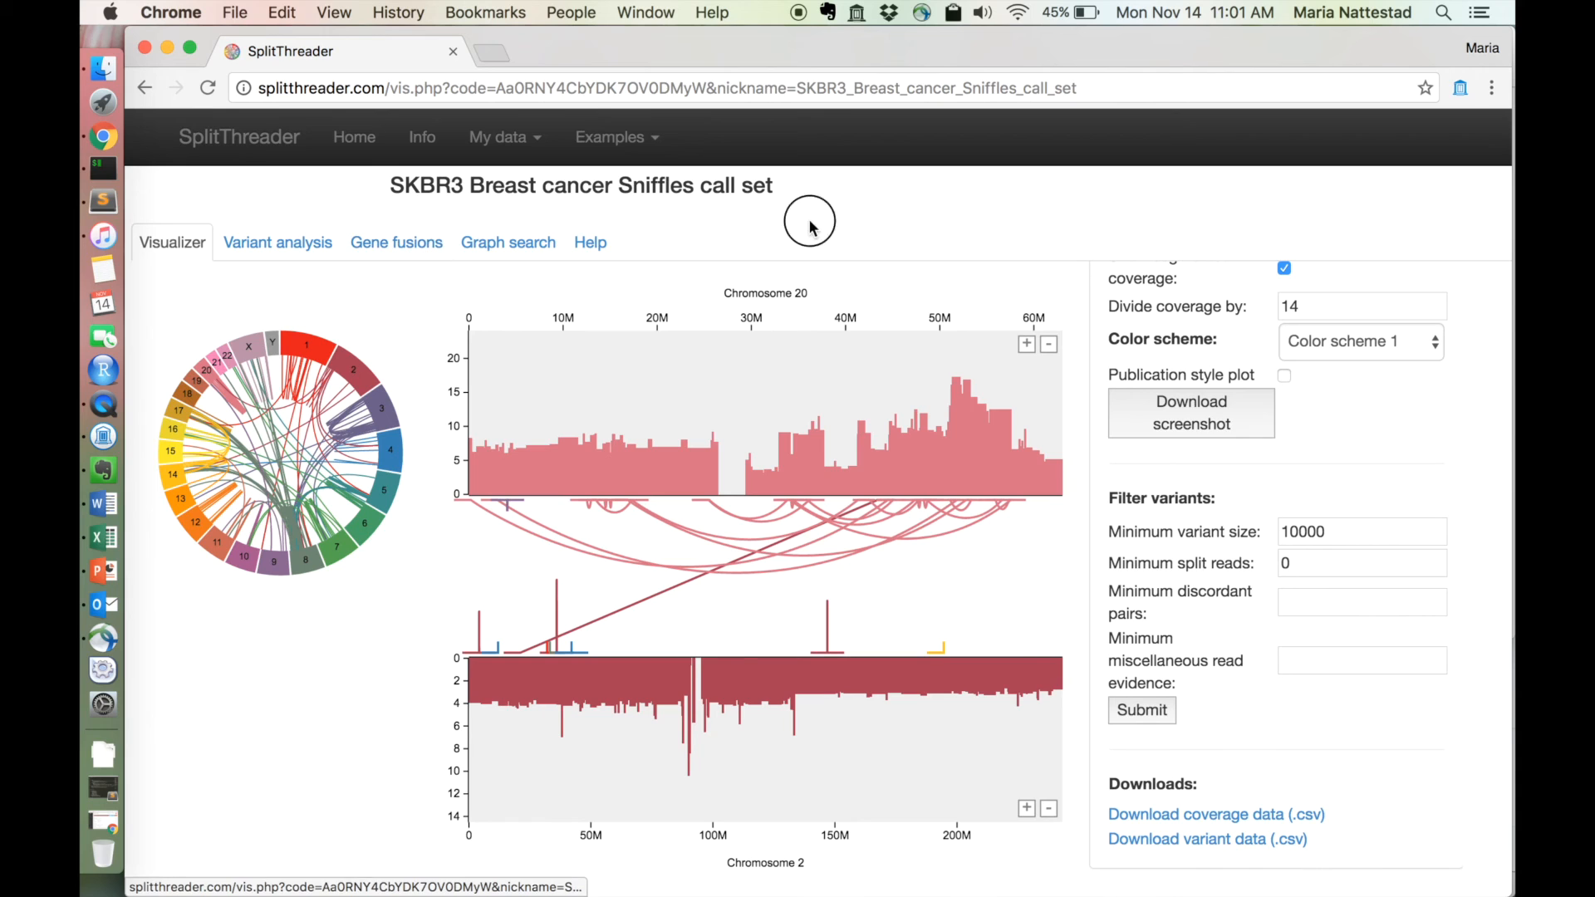
pyautogui.scroll(1, 1241, 461)
pyautogui.scroll(-1, 1244, 470)
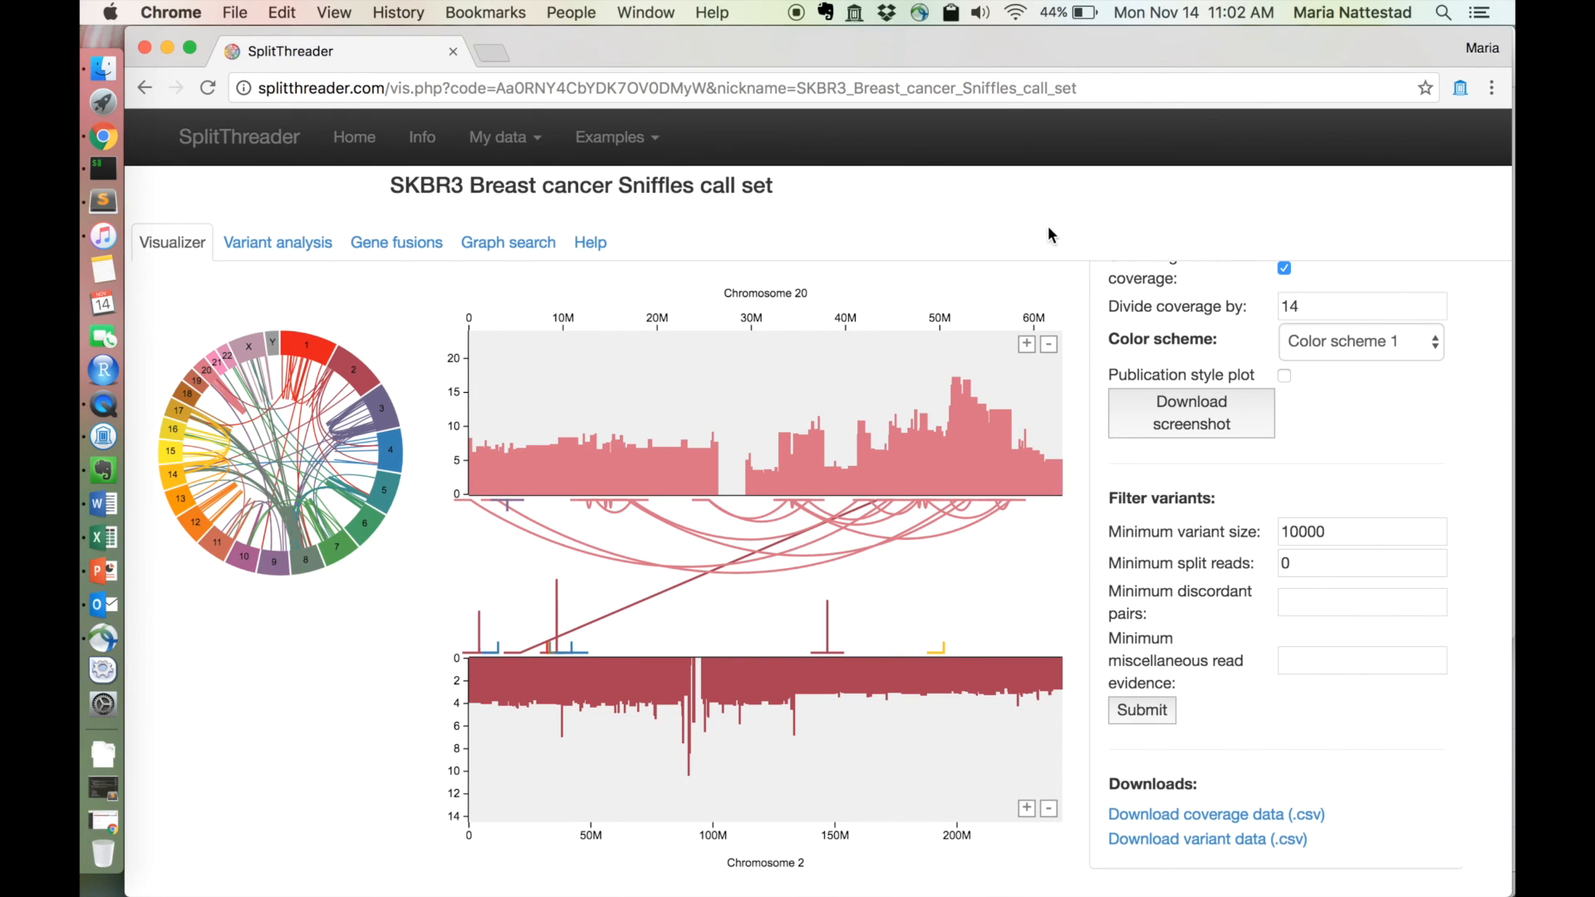
pyautogui.scroll(1, 1049, 226)
pyautogui.scroll(3, 1166, 324)
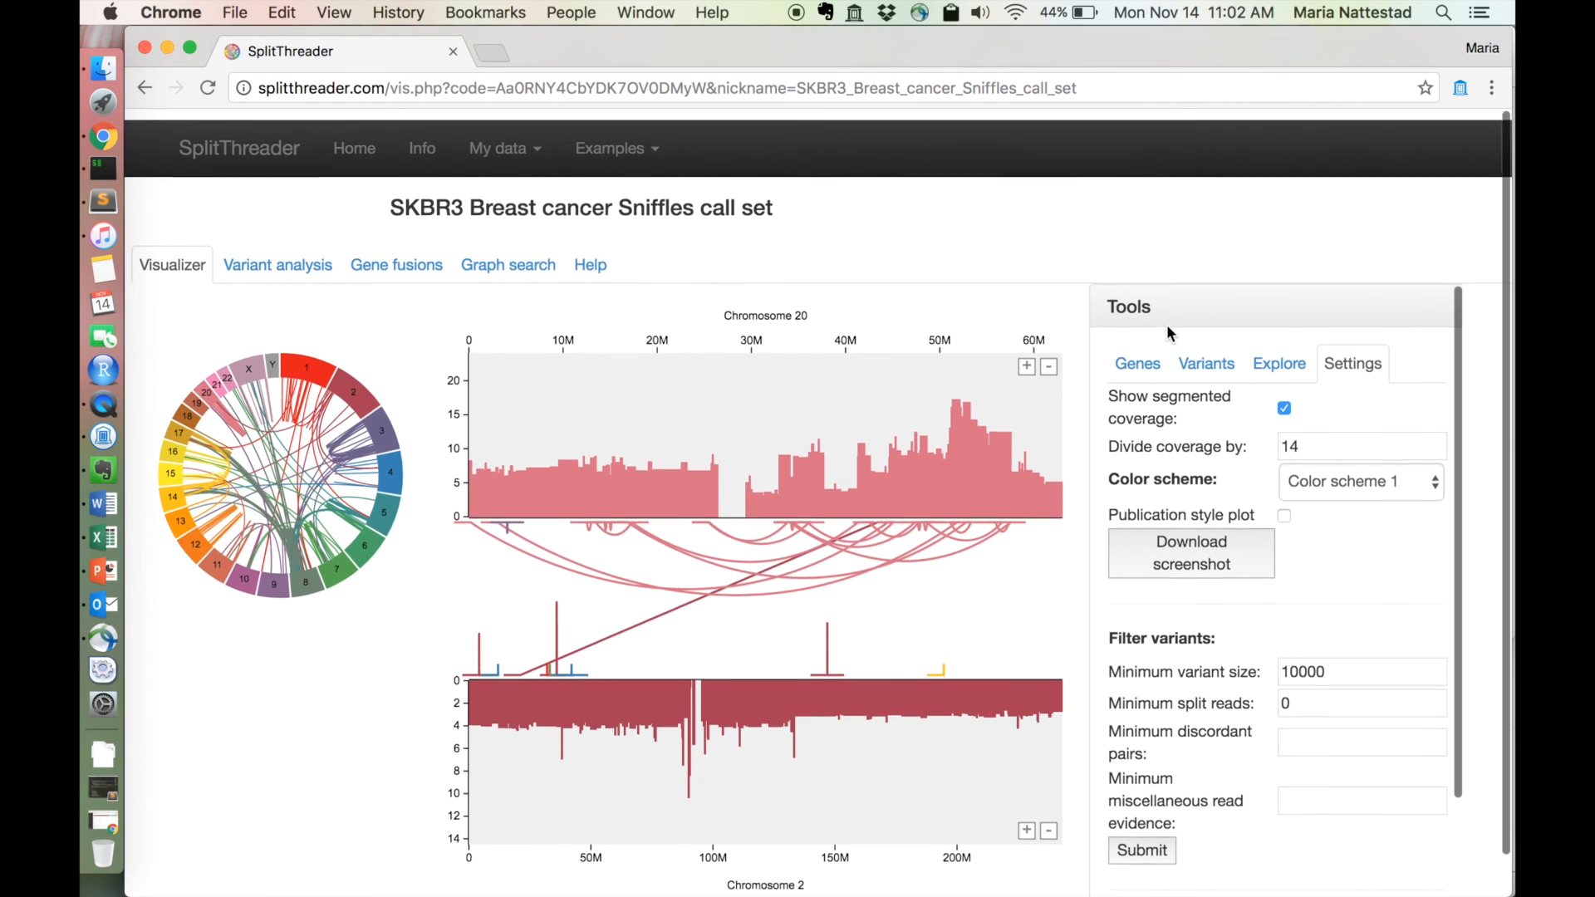